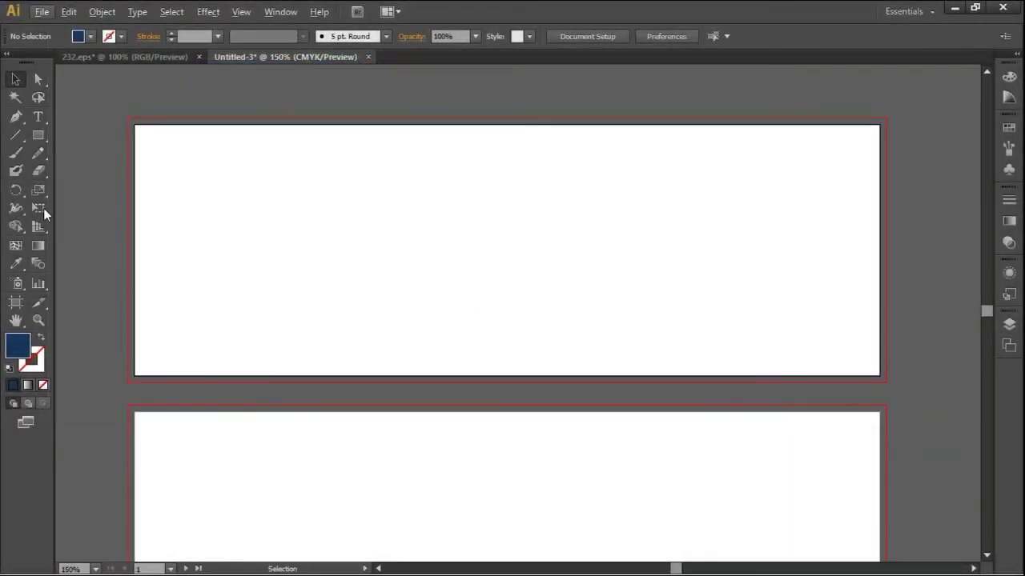
Draw a navy rectangle over the banner's right side and slant its left edge by shifting the bottom-left anchor right.
left_click(37, 136)
left_click_drag(634, 124, 880, 374)
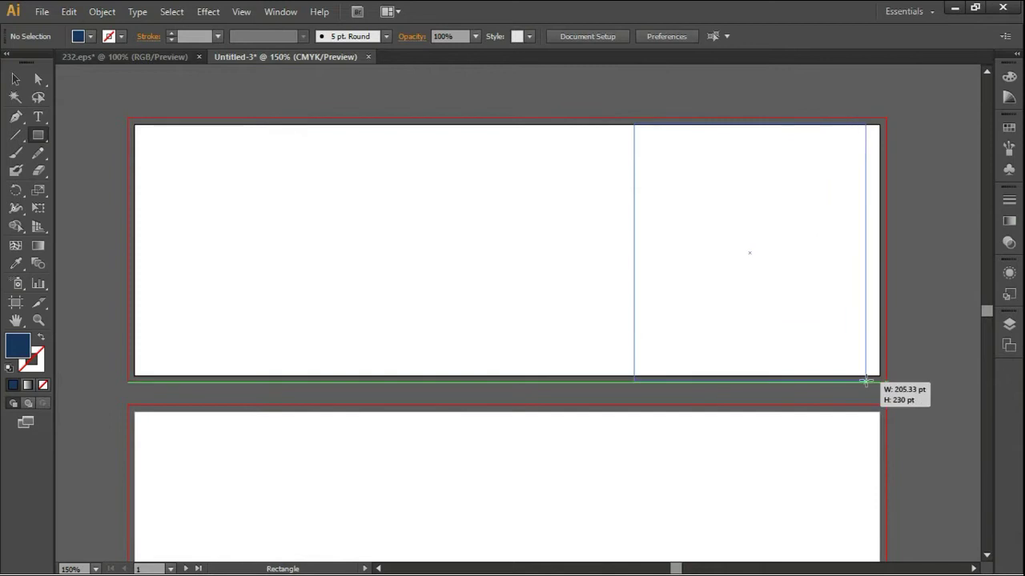
left_click(37, 79)
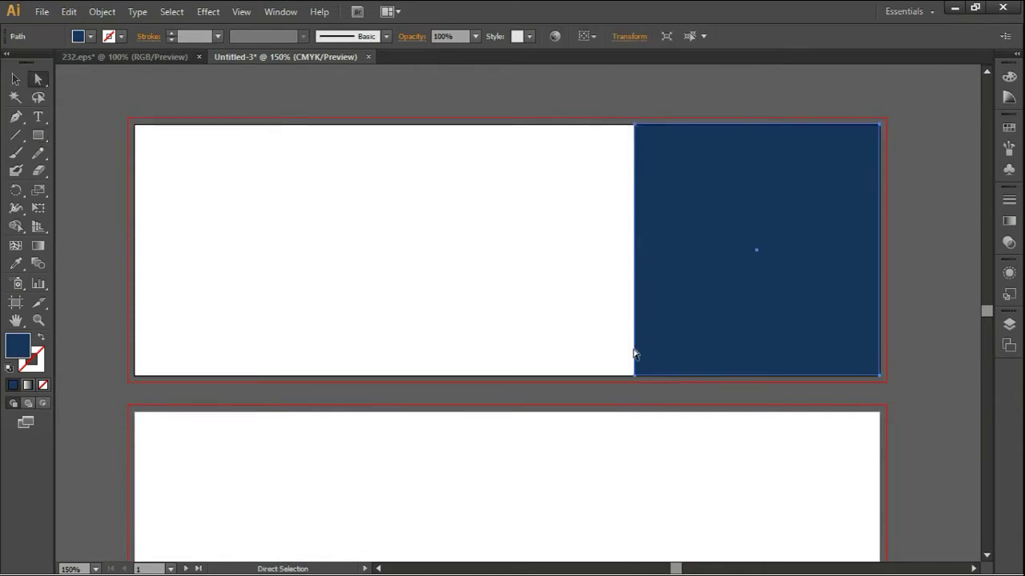
left_click_drag(634, 374, 653, 381)
key("Right")
key("Right")
key("Right")
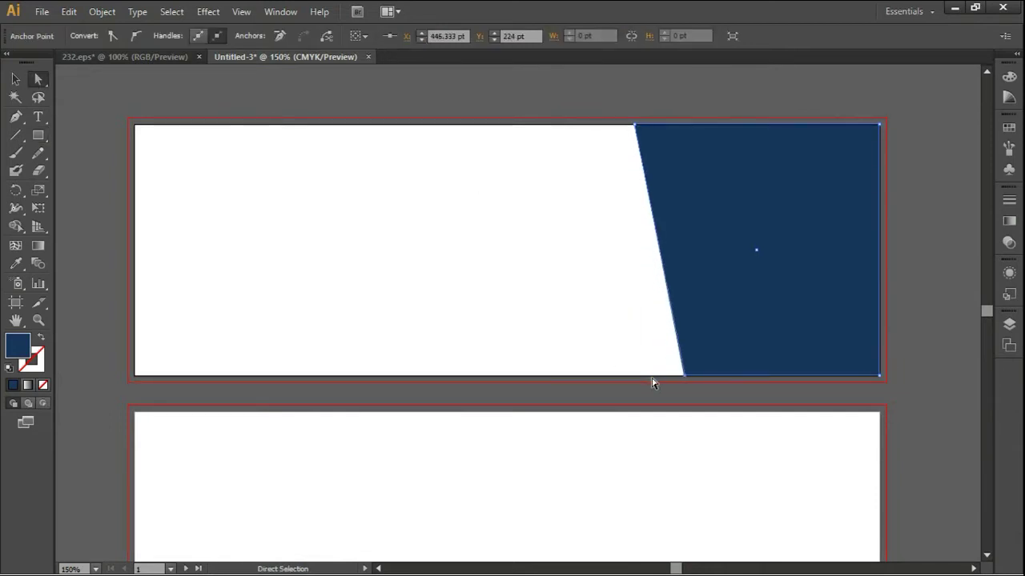
key("Right")
key("Right")
key("Right")
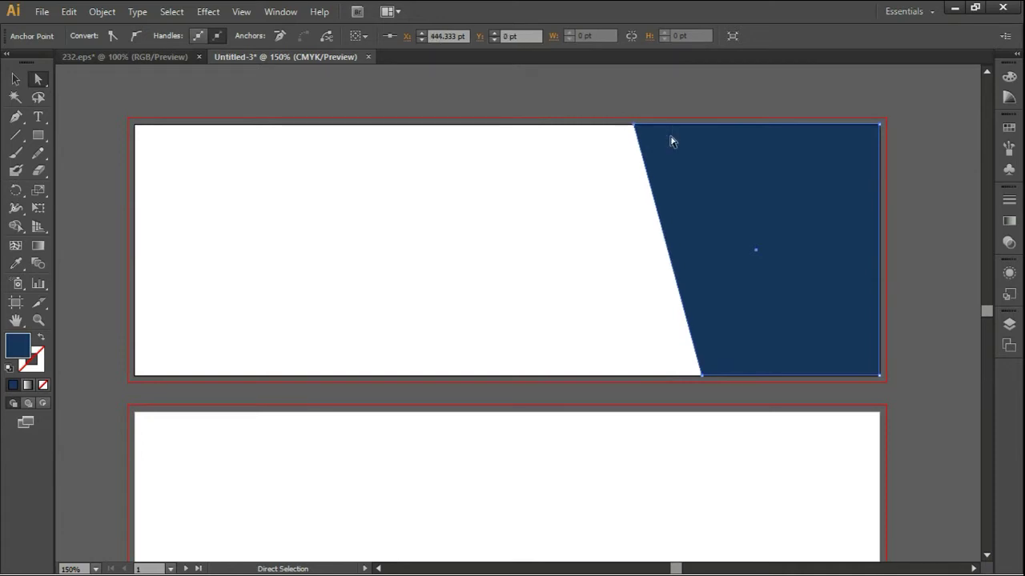
key("Left")
left_click(689, 366)
key("Left")
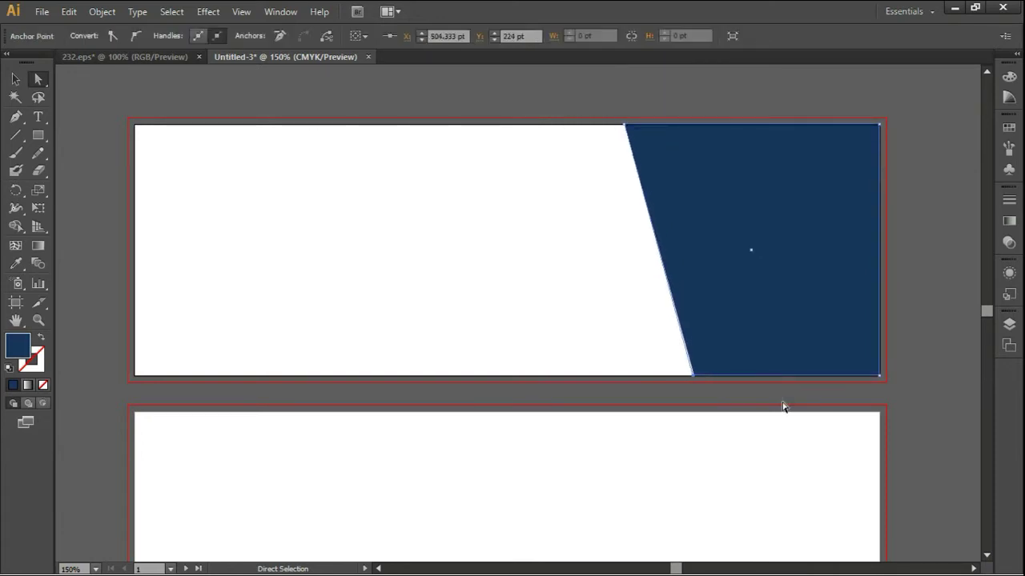
left_click(15, 79)
left_click(401, 224)
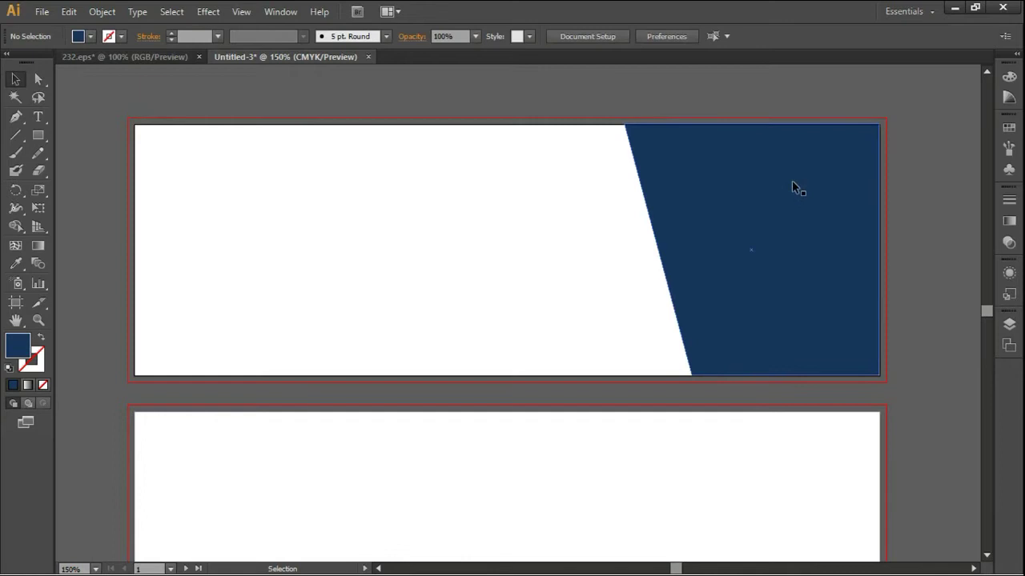
Make the copy orange, send it behind the navy shape, and shift it left to show a stripe.
left_click(730, 169)
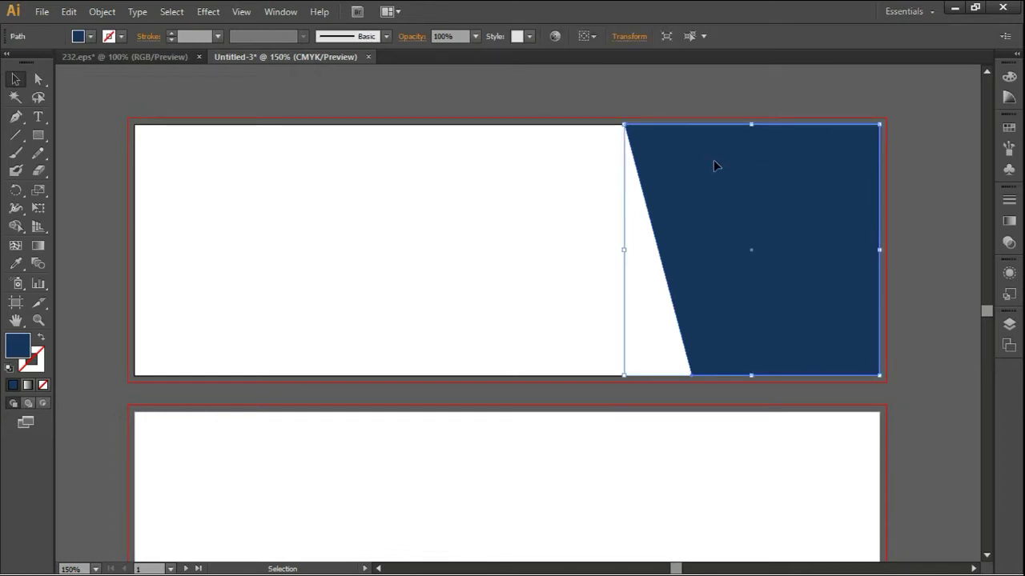
left_click(91, 36)
left_click(84, 94)
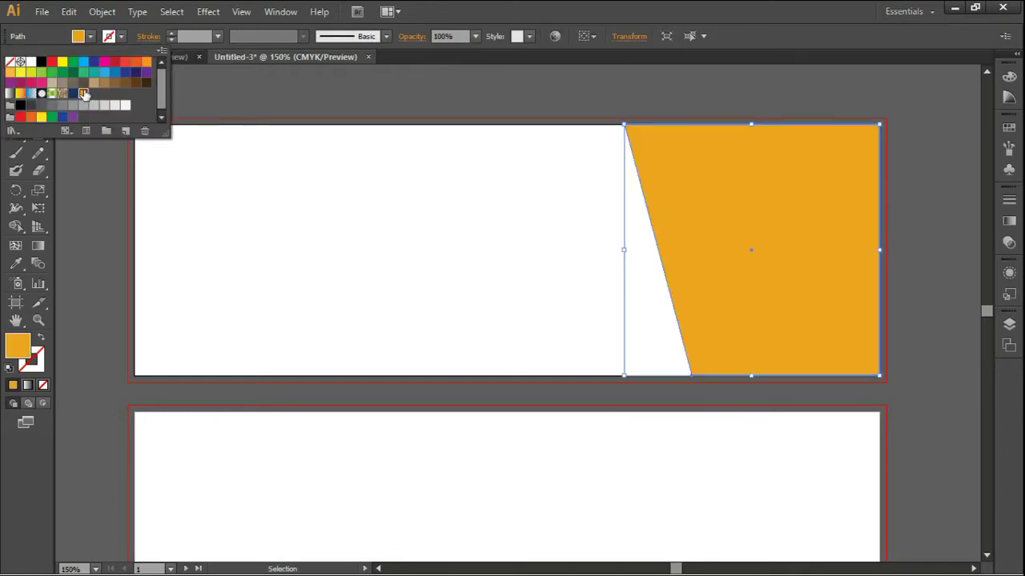
right_click(745, 178)
mouse_move(787, 391)
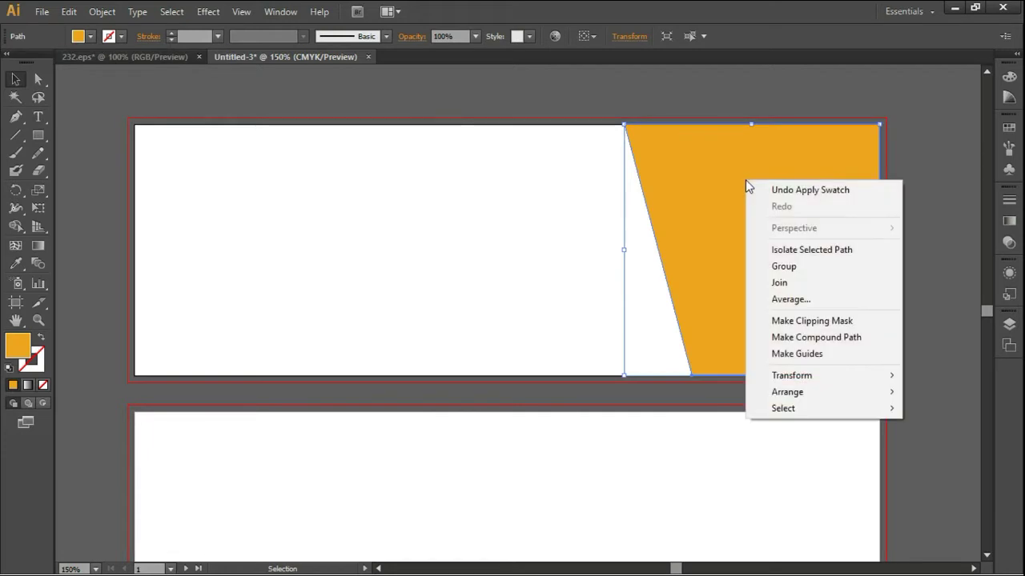
left_click(640, 441)
key("Left")
key("Left")
key("Left")
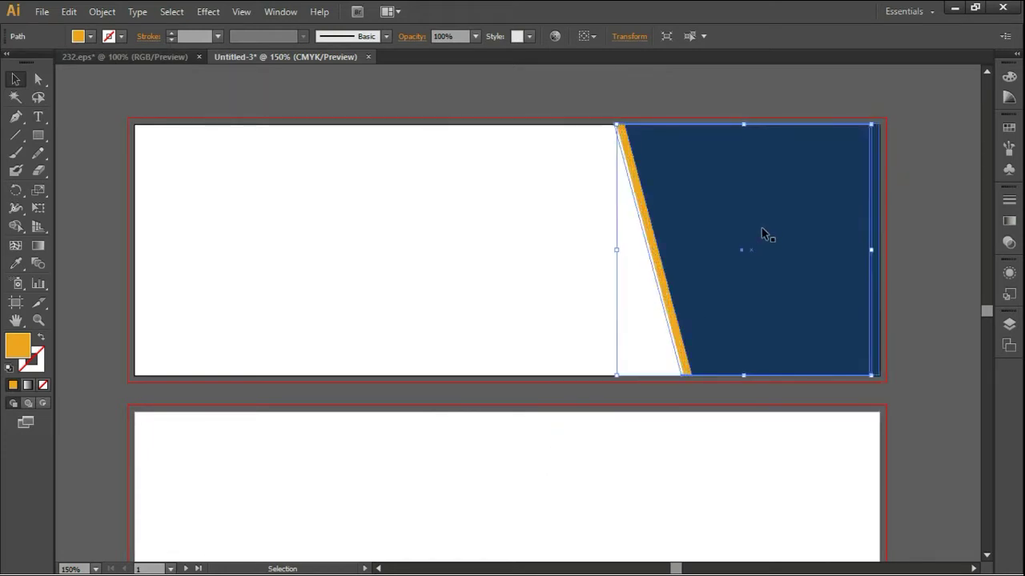
key("Left")
key("Left")
key("Left")
key("Left")
key("Left")
key("Left")
key("Right")
key("Right")
key("Right")
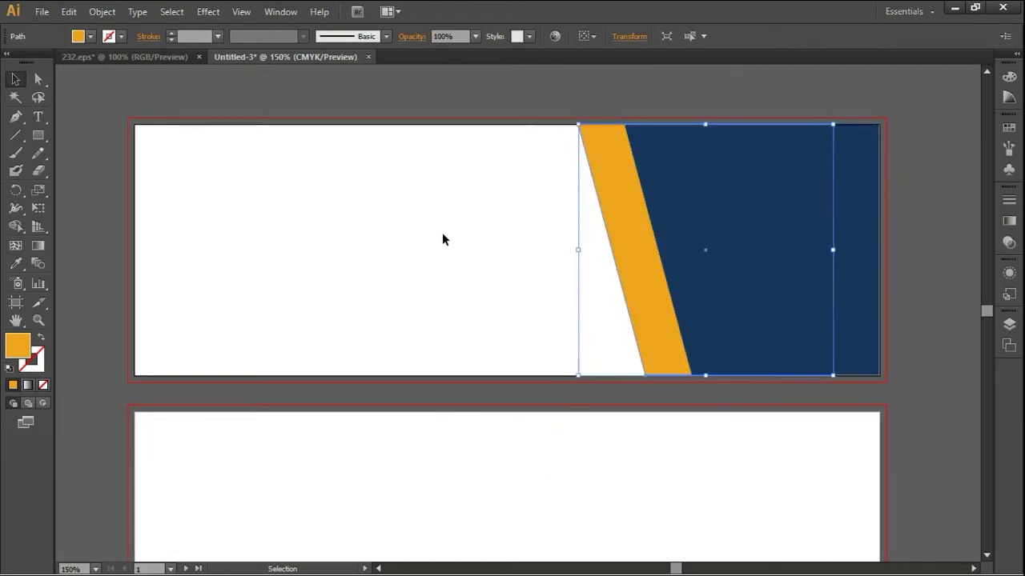
Draw a narrow rectangle from the stripe's top down to the banner's bottom edge.
left_click(441, 237)
left_click(37, 135)
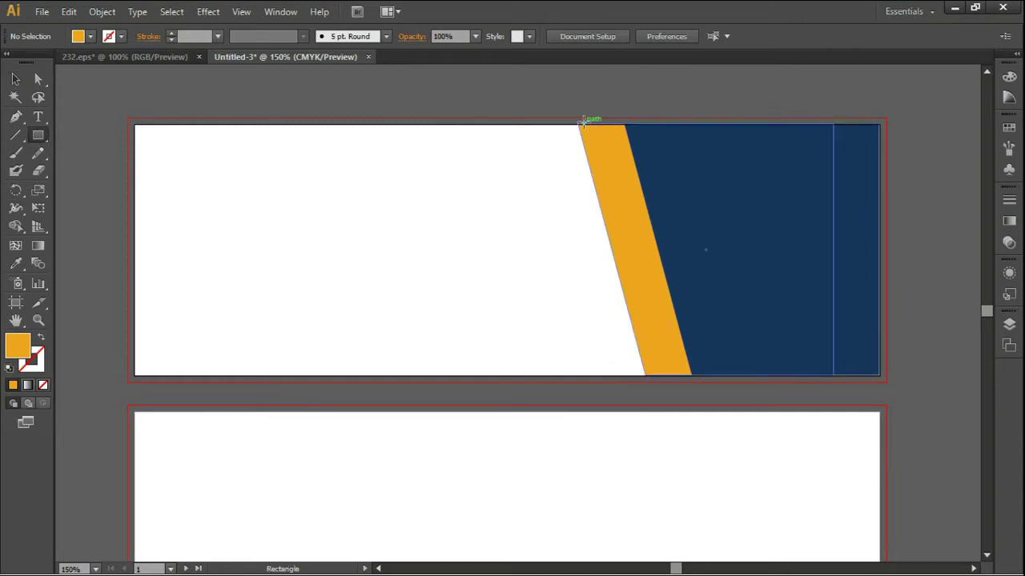
left_click_drag(585, 128, 621, 376)
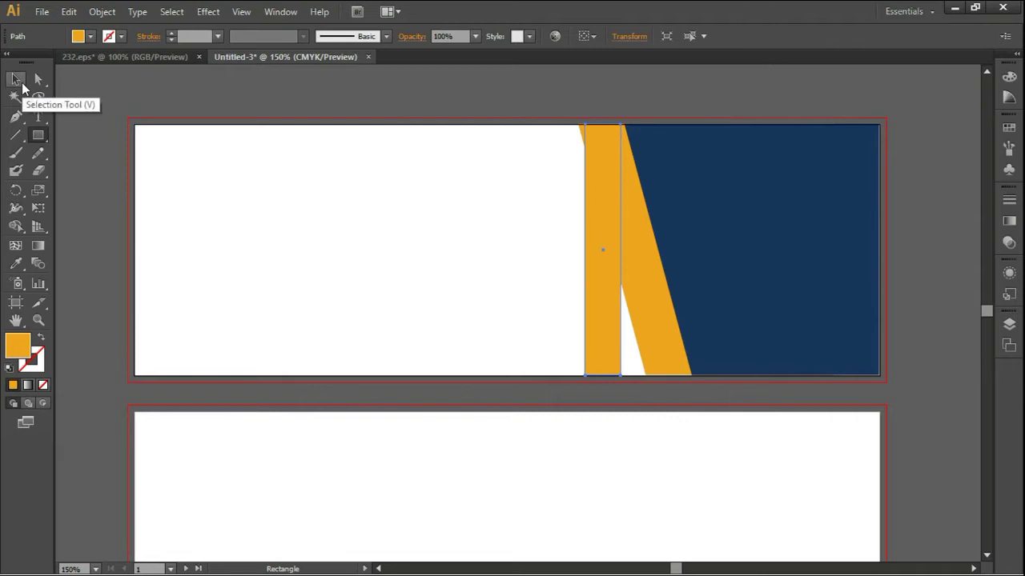
Drag the narrow rectangle's bottom corners right so it slants parallel to the navy edge.
left_click(38, 81)
key("Right")
key("Right")
key("Right")
key("Right")
key("Right")
left_click_drag(624, 375, 690, 374)
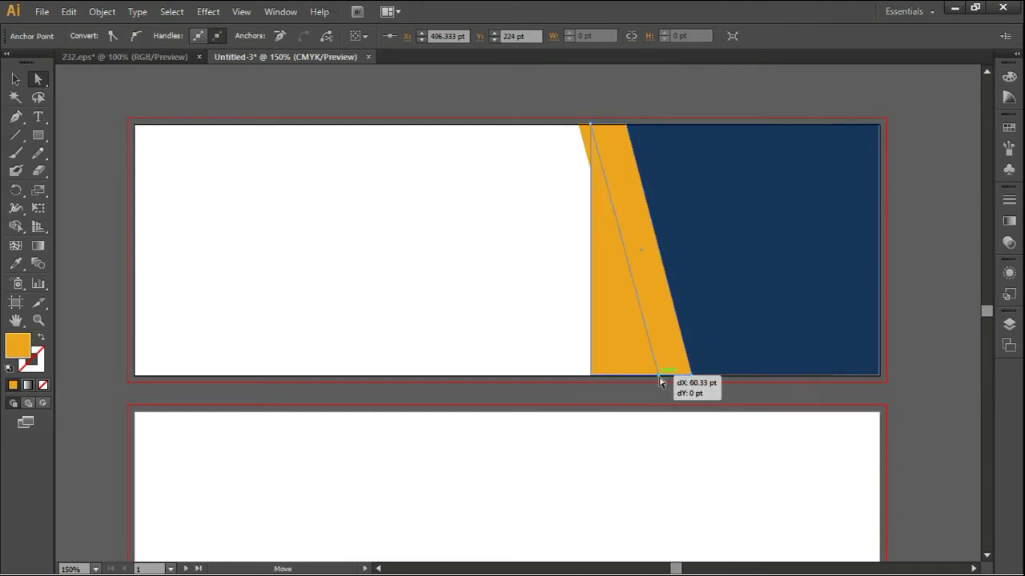
left_click_drag(591, 376, 657, 375)
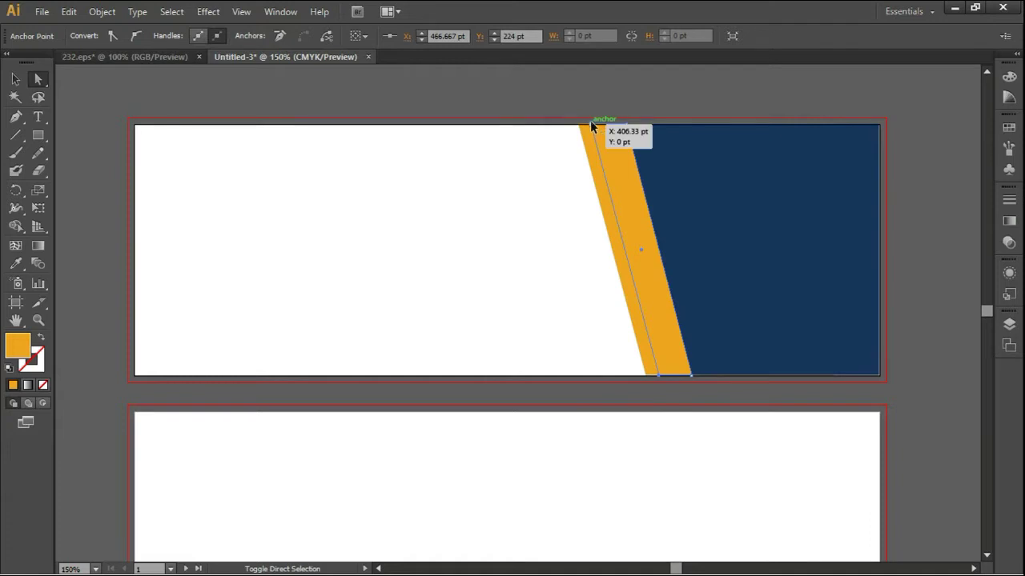
left_click(690, 228, "shift")
key("Right")
key("Right")
key("Right")
key("Right")
key("Right")
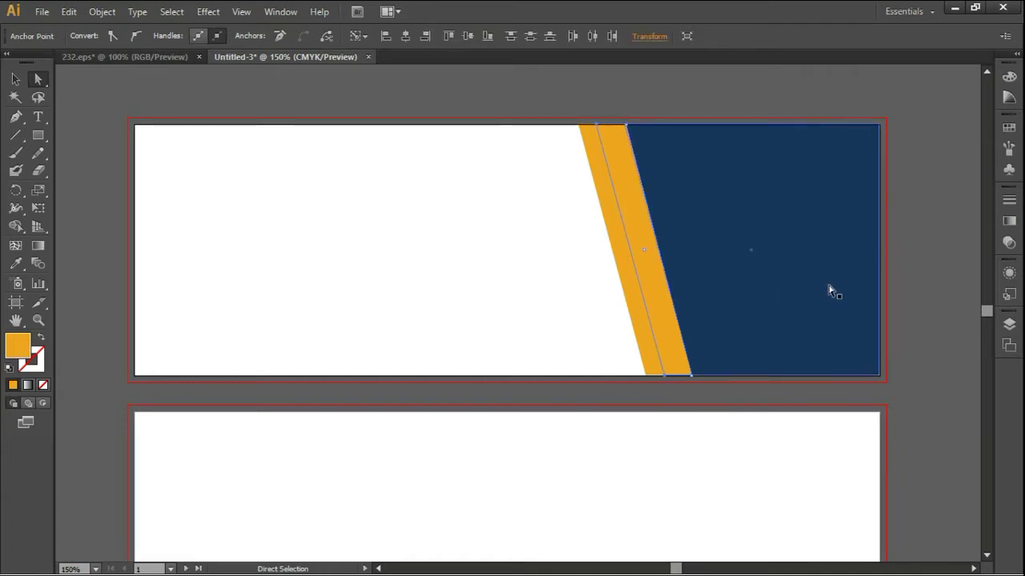
Fill the slanted band with a linear gradient and adjust its colour stops.
left_click(28, 385)
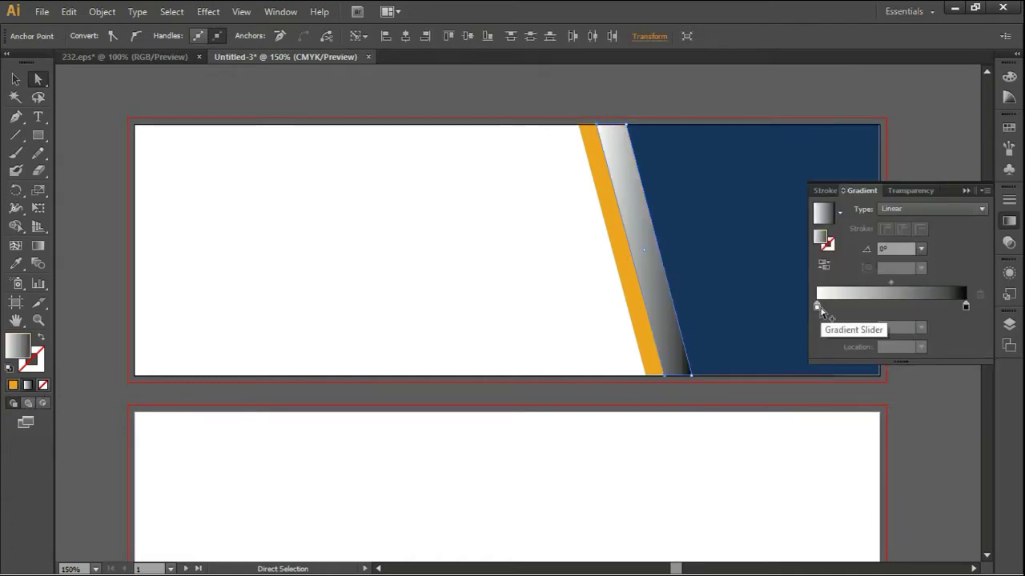
left_click(819, 307)
left_click_drag(820, 308, 822, 311)
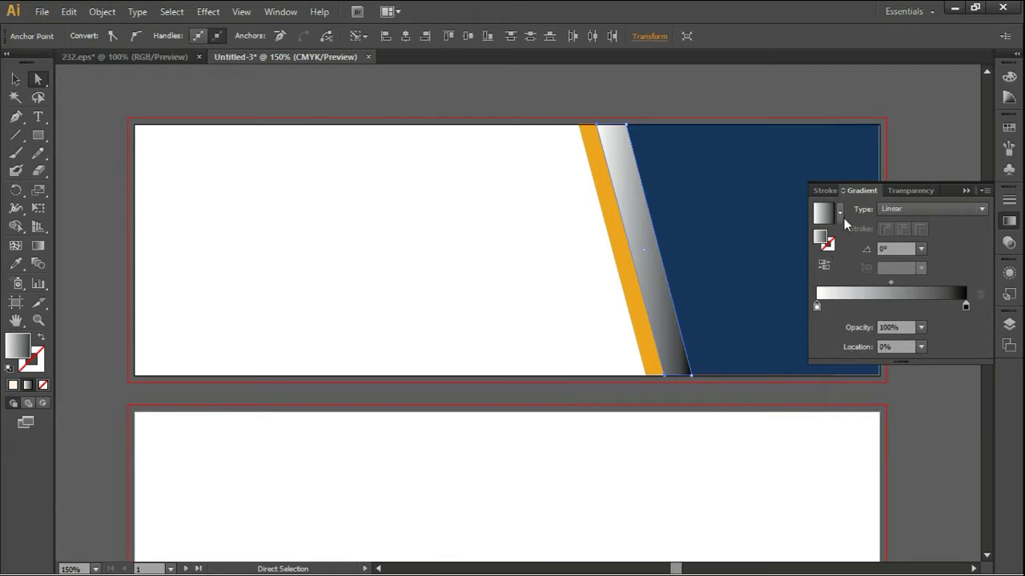
left_click(966, 306)
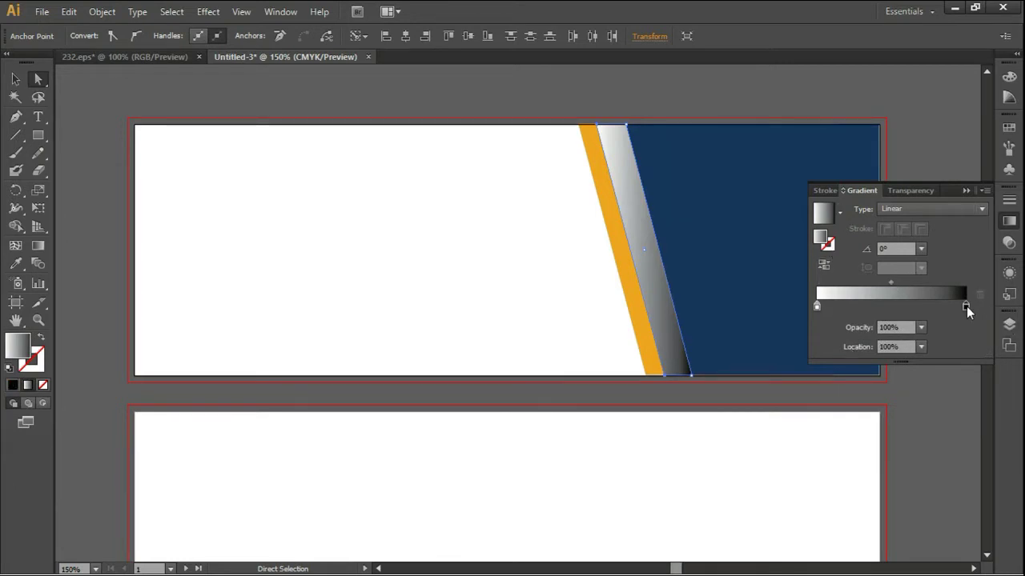
double_click(966, 306)
Set the left gradient stop to 0% opacity at about 34%, then redraw the gradient top to bottom.
double_click(817, 309)
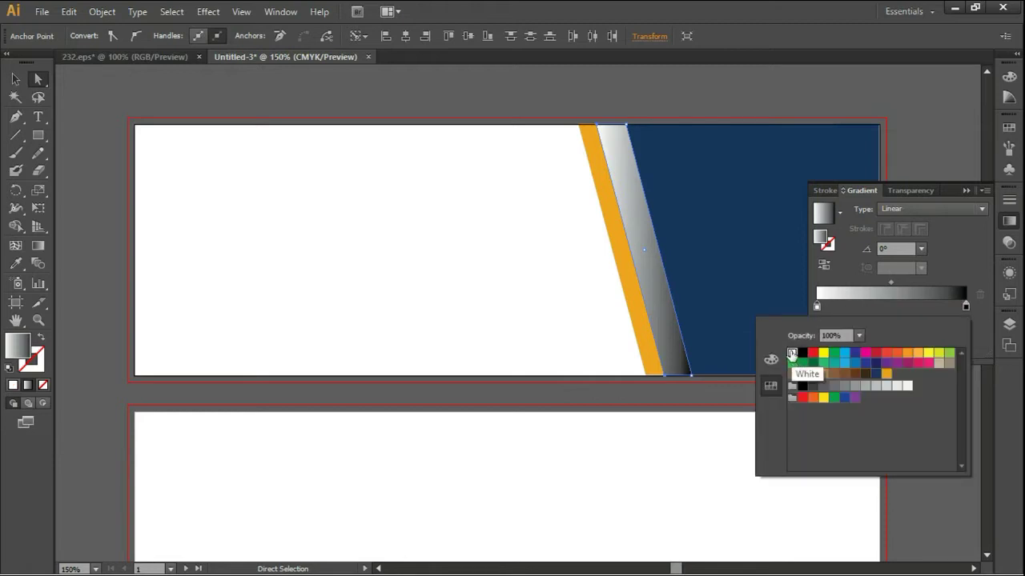
left_click(816, 306)
left_click(922, 328)
left_click(932, 345)
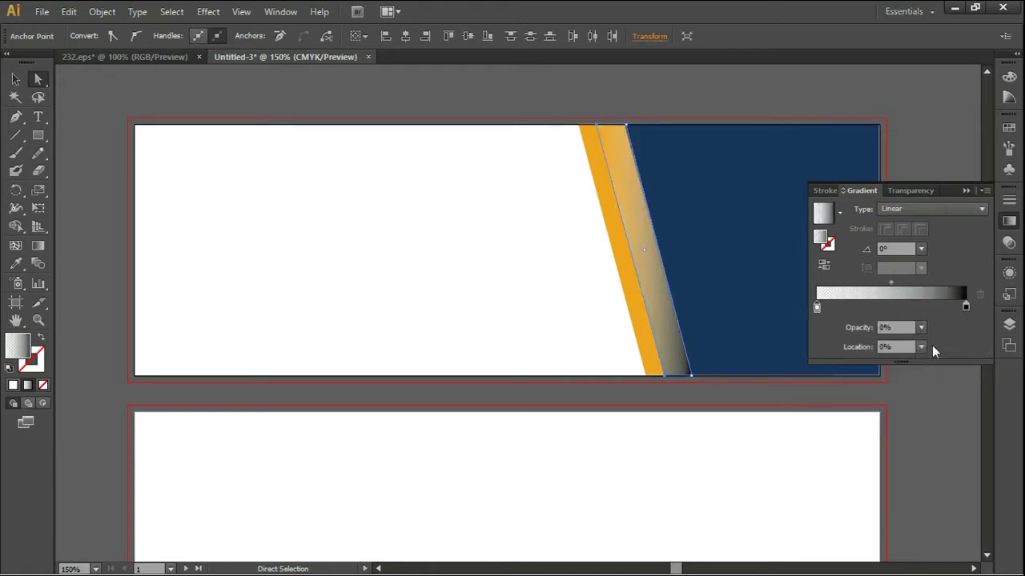
left_click_drag(817, 307, 868, 306)
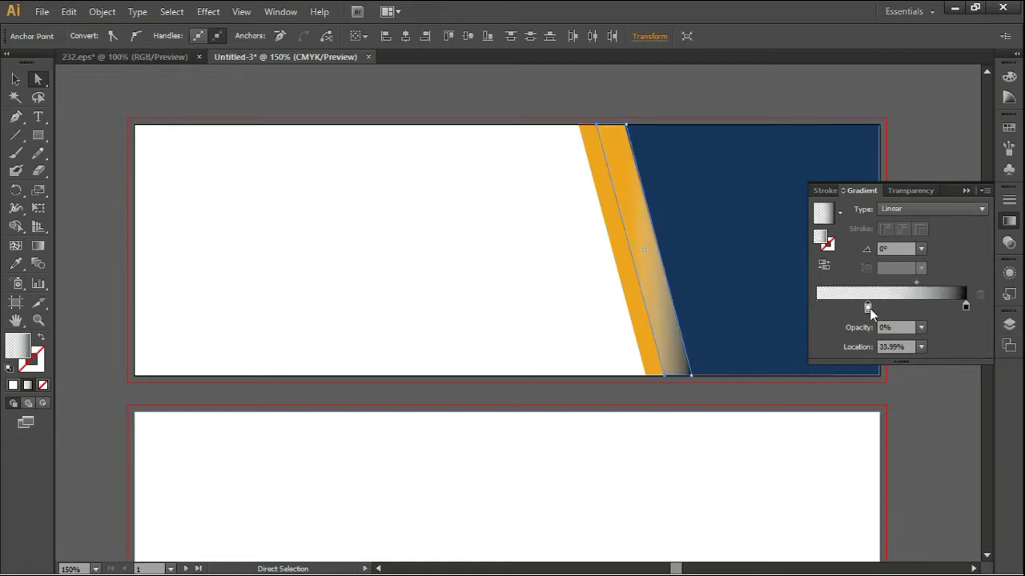
key("g")
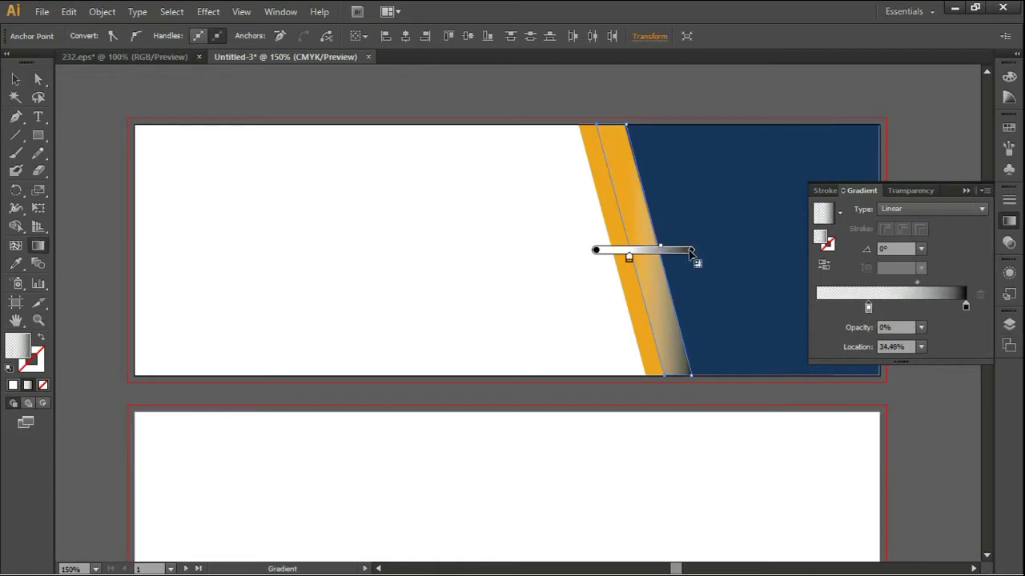
left_click_drag(610, 134, 671, 352)
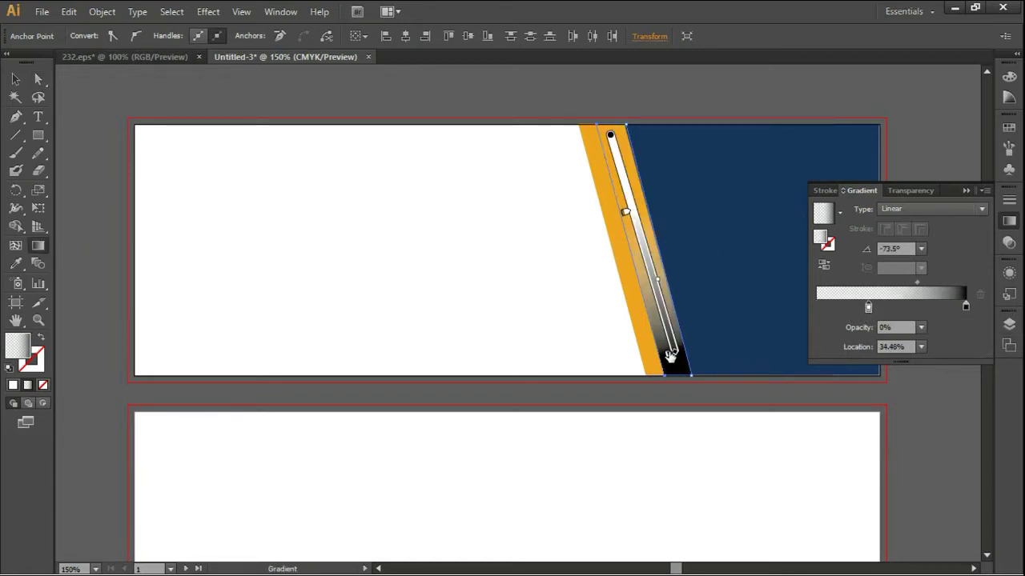
Lower the orange stripe's top edge below the banner top and make the stripe narrower.
left_click(464, 302)
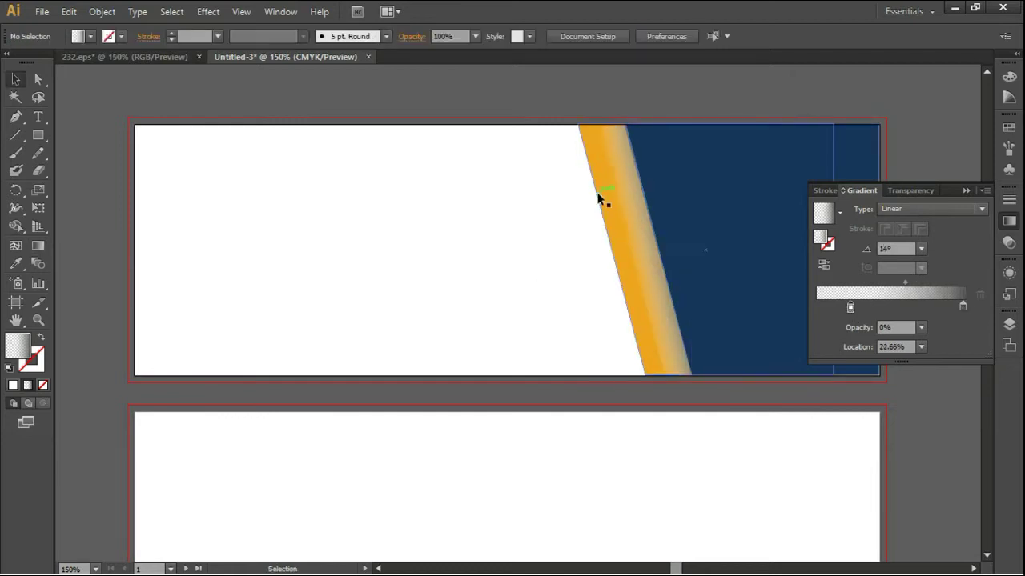
left_click(599, 197)
left_click_drag(705, 124, 705, 173)
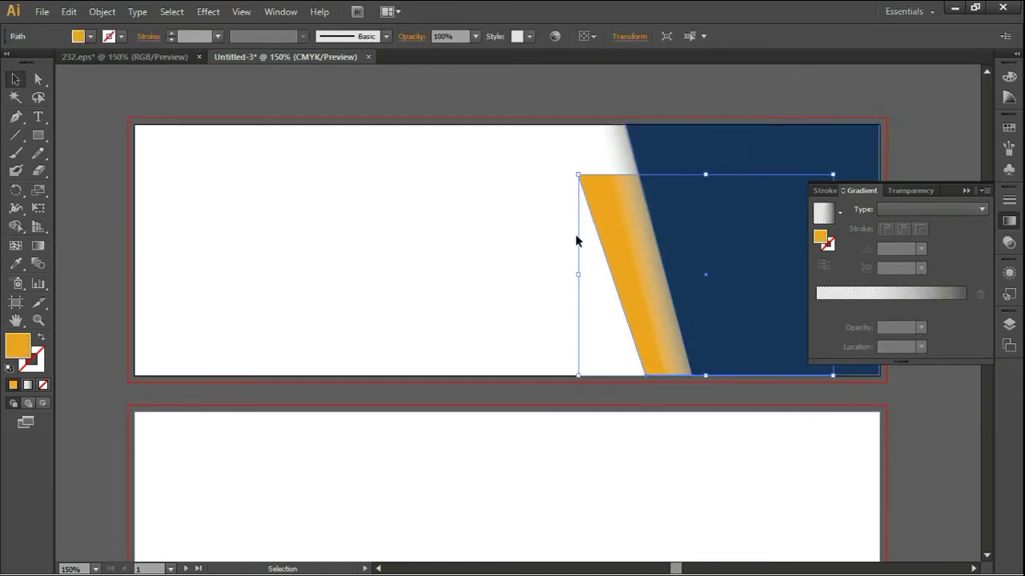
mouse_move(578, 274)
left_mouse_down()
mouse_move(597, 275)
mouse_move(588, 277)
left_mouse_up()
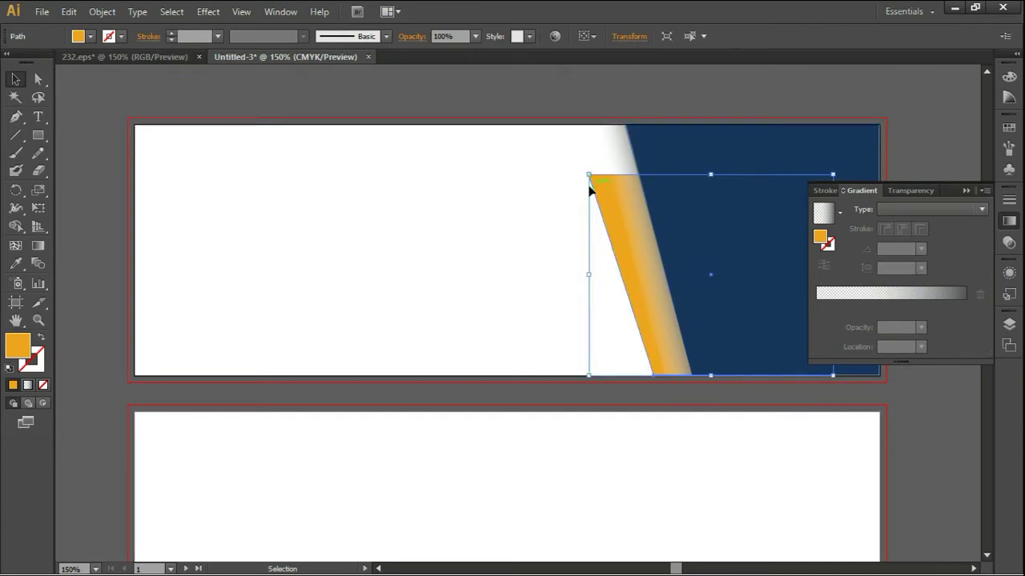
left_click_drag(589, 187, 590, 183)
left_click(531, 208)
Make the strip's right gradient stop black, shift the midpoint left, and redraw the gradient across it.
left_click(661, 262)
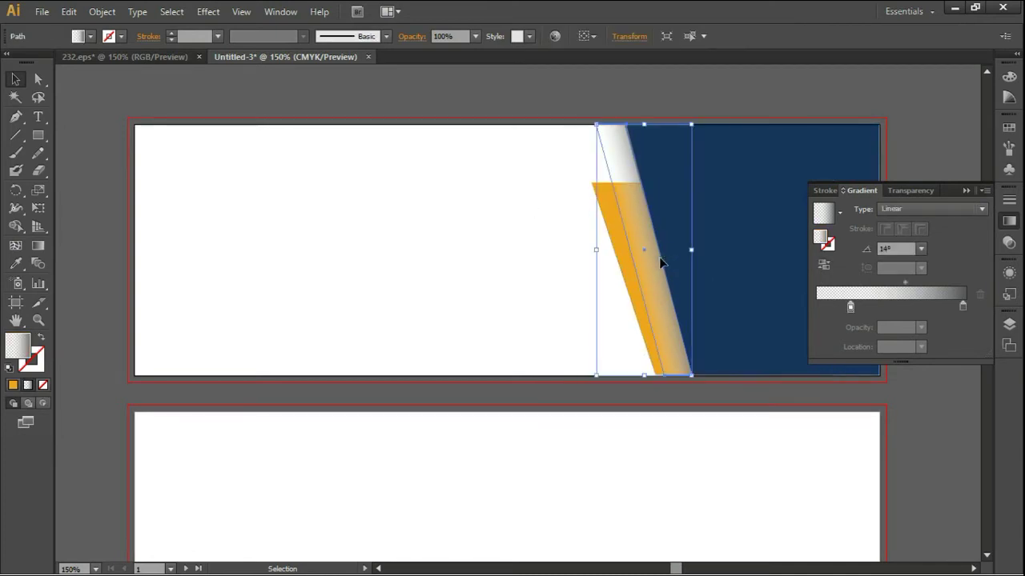
double_click(962, 306)
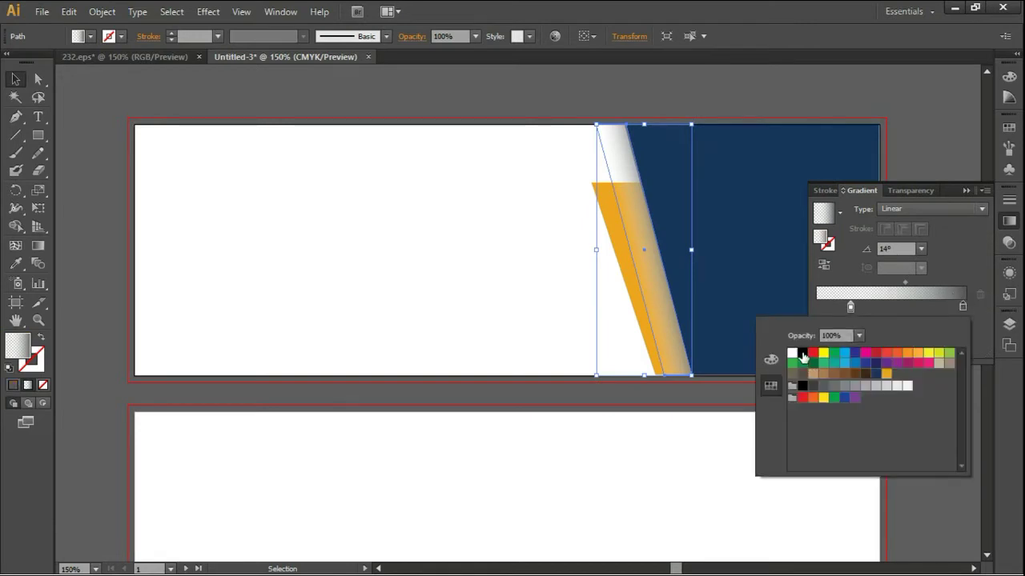
left_click(803, 353)
left_click_drag(905, 283, 888, 281)
key("ctrl+shift+a")
left_click(647, 278)
key("g")
mouse_move(634, 252)
left_mouse_down()
mouse_move(688, 243)
mouse_move(648, 252)
left_mouse_up()
key("v")
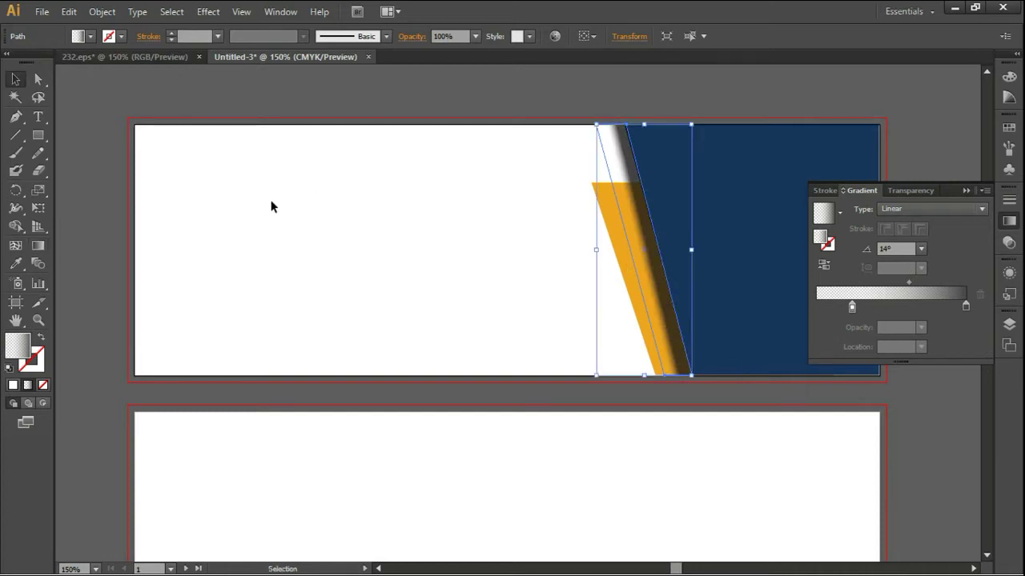
left_click(491, 360)
Lower the orange strip's top-left corner, nudge it right, and select it together with the navy panel.
left_click(795, 176)
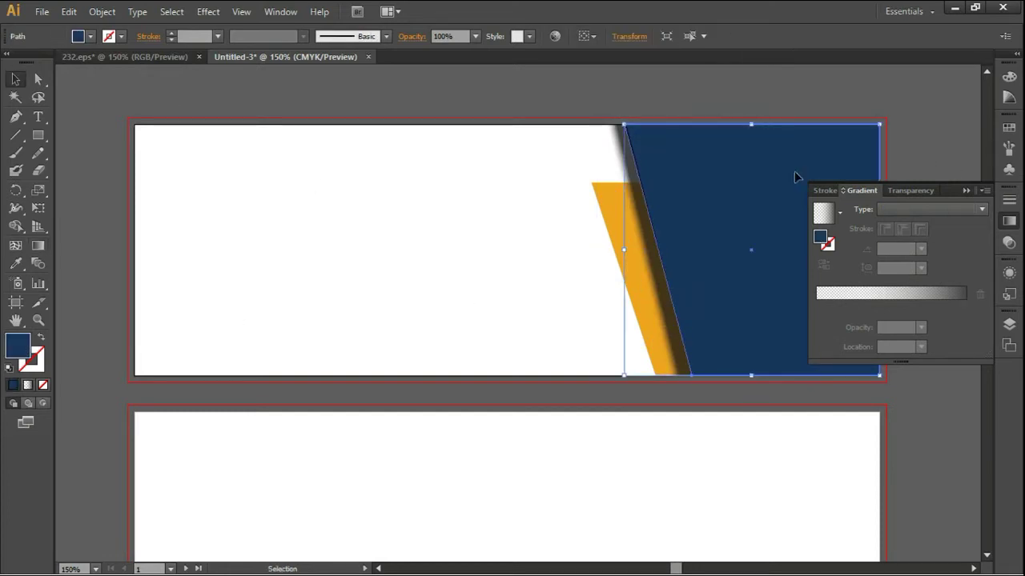
left_click(491, 260)
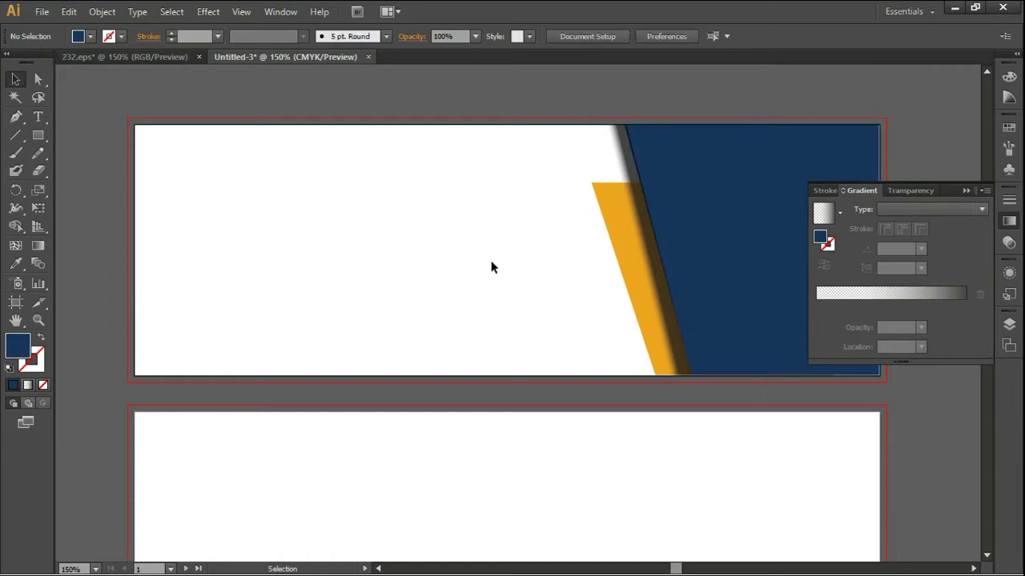
left_click(486, 260, "ctrl+space")
left_click_drag(764, 195, 580, 192)
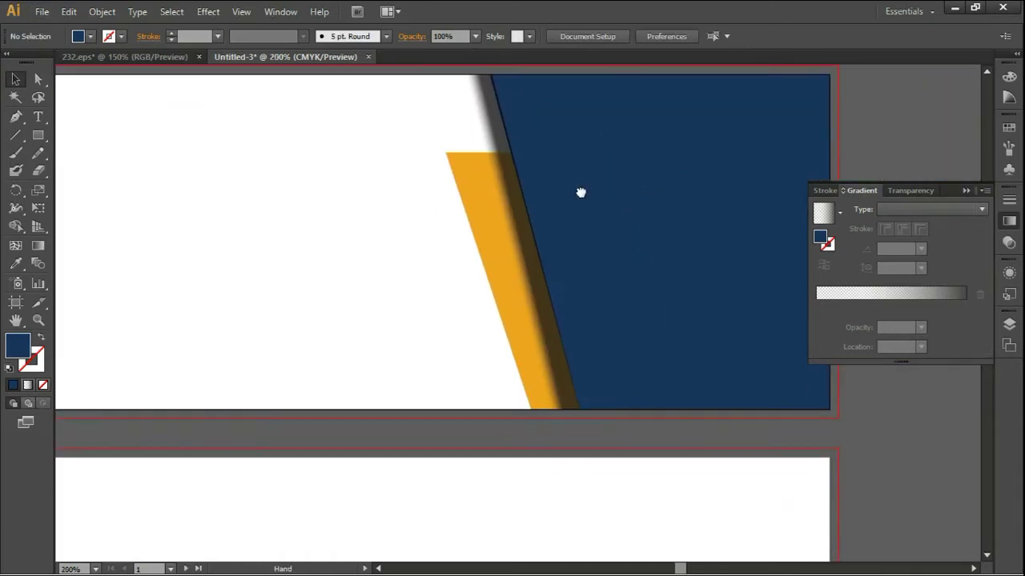
left_click(485, 196)
left_click(473, 204)
left_click_drag(444, 153, 440, 171)
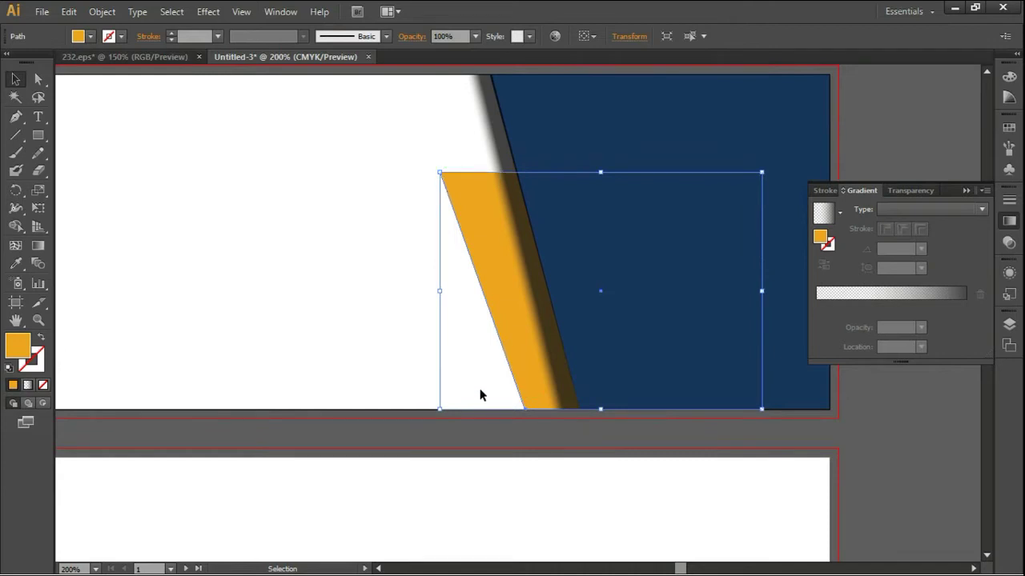
key("Right")
key("Right")
key("Right")
key("Right")
key("Right")
key("Right")
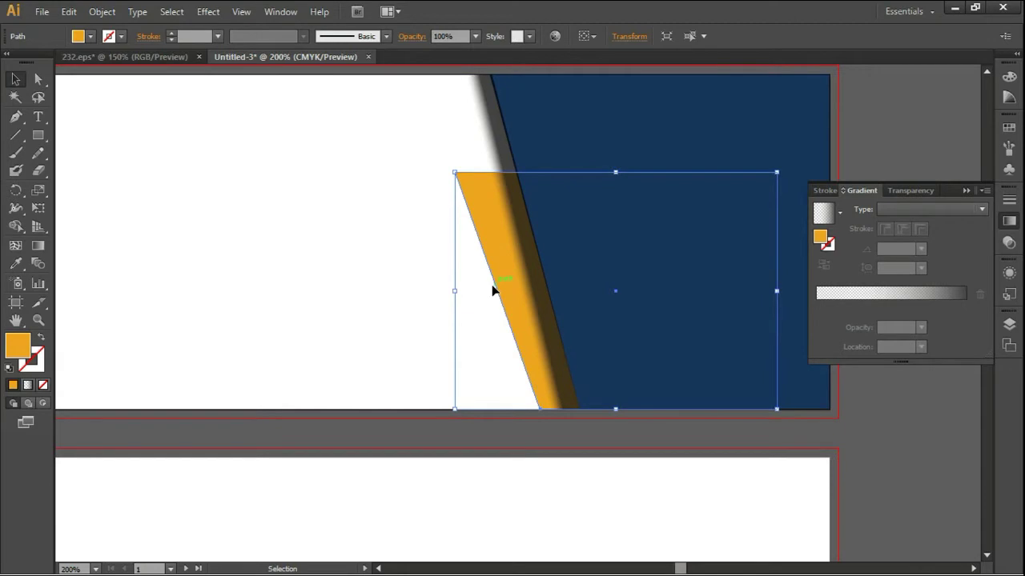
key("Right")
key("Right")
key("Right")
left_click(736, 117, "shift")
Divide the orange strip and navy panel with Pathfinder, ungroup, and delete the leftover gradient piece.
left_click(280, 13)
left_click(389, 389)
left_click(72, 402)
right_click(624, 93)
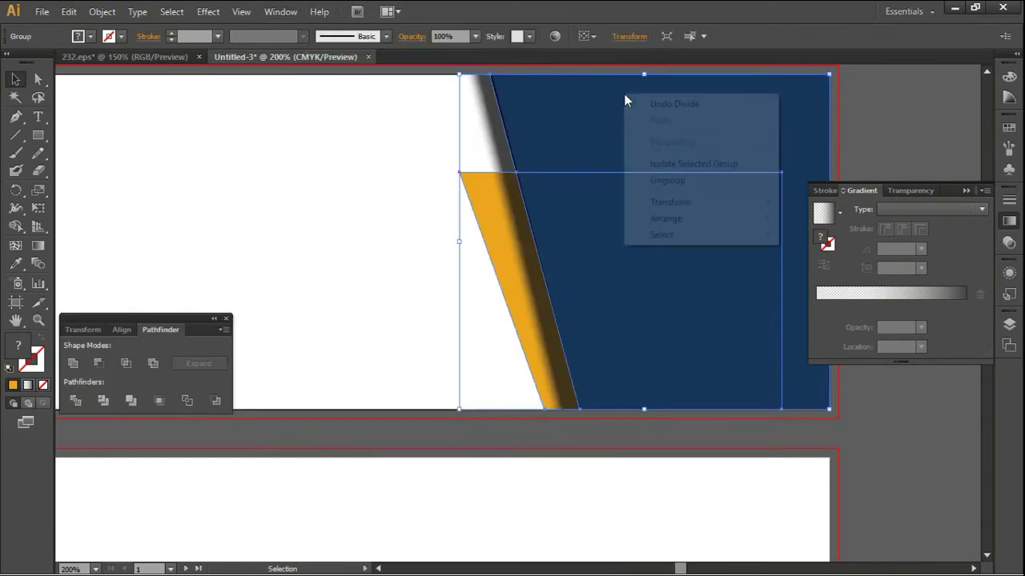
left_click(640, 178)
left_click(460, 244)
key("Delete")
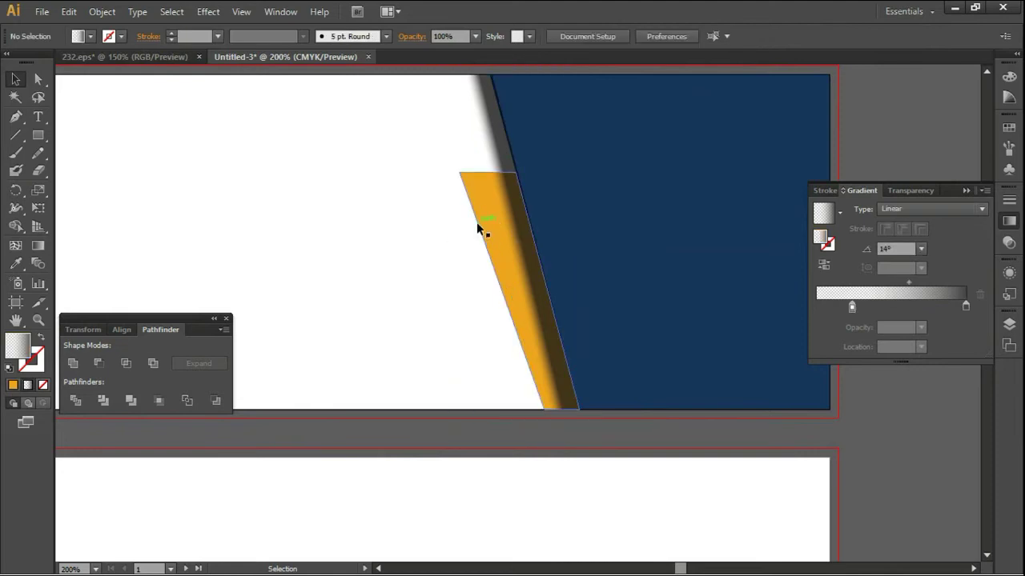
Fine-tune the orange strip's position beside the panel and close the Pathfinder panel.
left_click(476, 223)
key("Left")
key("Left")
key("Left")
key("Left")
key("Left")
key("Left")
key("Right")
key("Right")
key("Right")
key("Right")
key("Right")
key("Right")
key("Right")
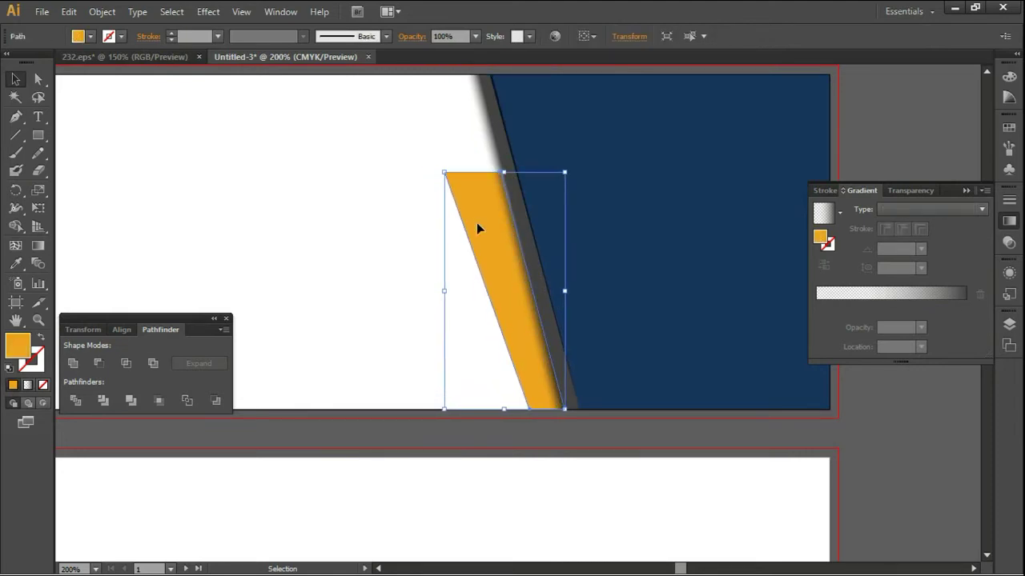
left_click(336, 162)
left_click(462, 199)
left_click(251, 262)
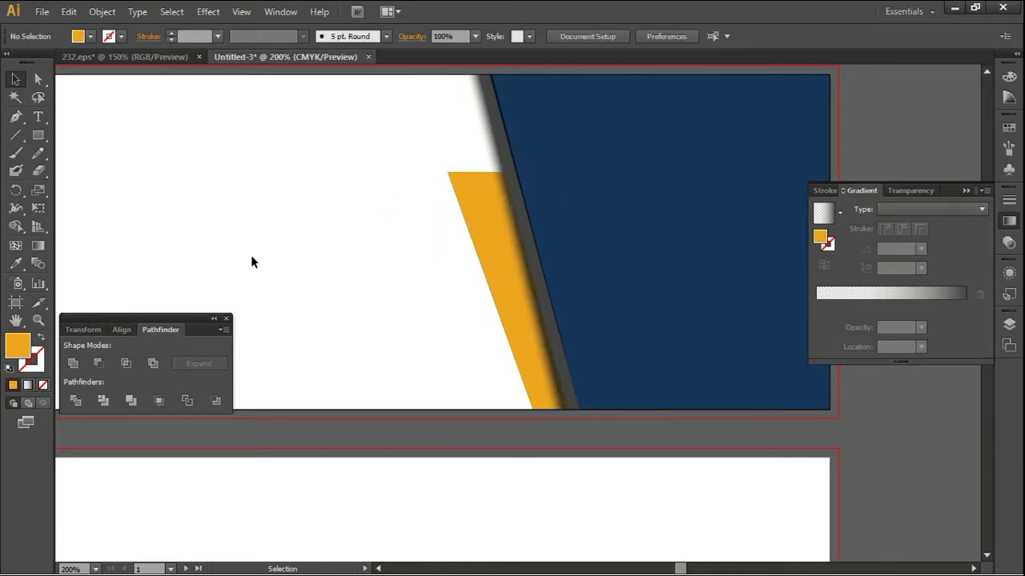
left_click(212, 319)
left_click(136, 317)
Bring the whole top banner into view and reopen, then close, Pathfinder with the navy panel selected.
scroll(211, 291, "down", 1)
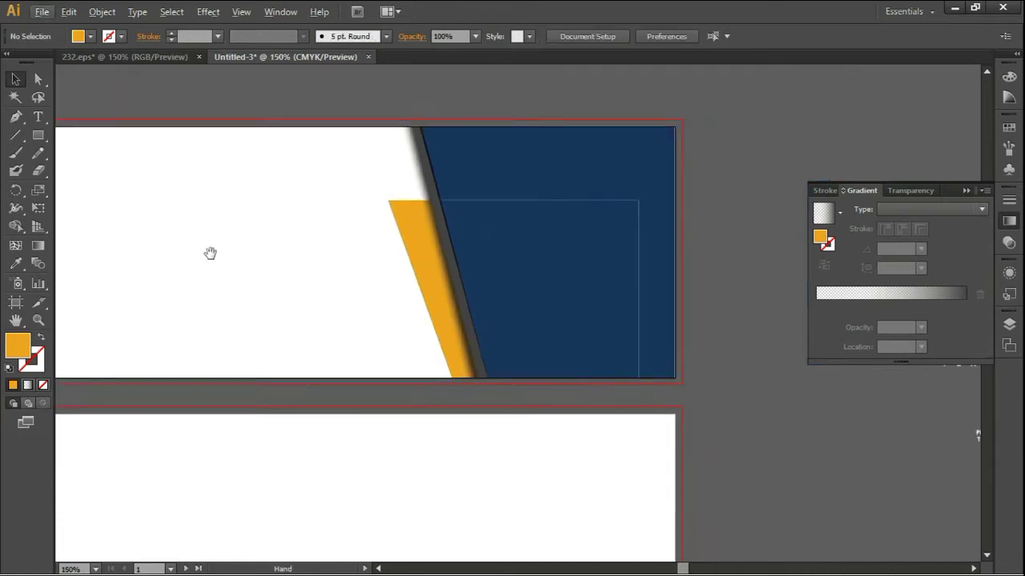
left_click_drag(211, 254, 394, 270)
scroll(437, 243, "right", 3)
left_click(613, 196)
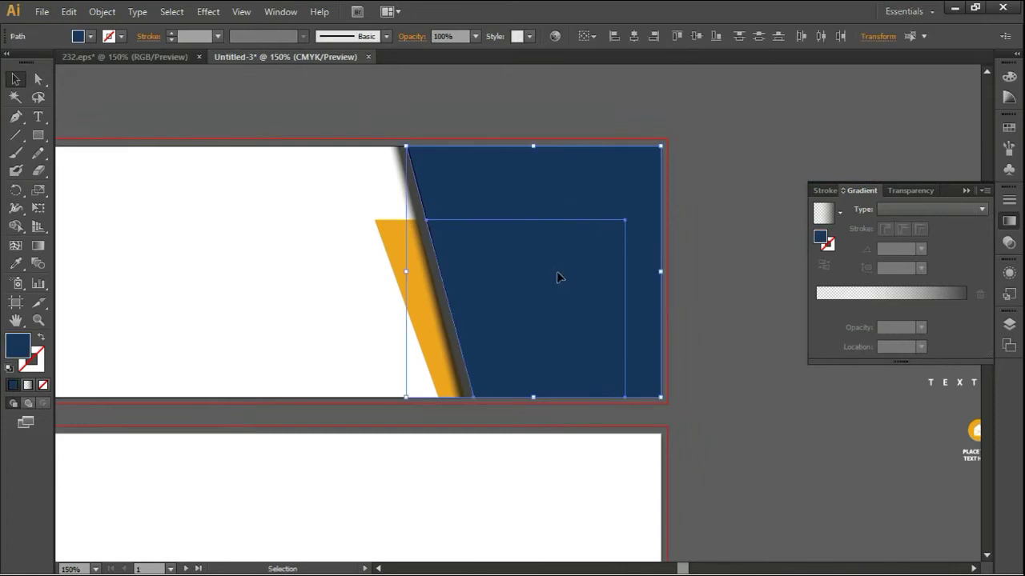
left_click(308, 7)
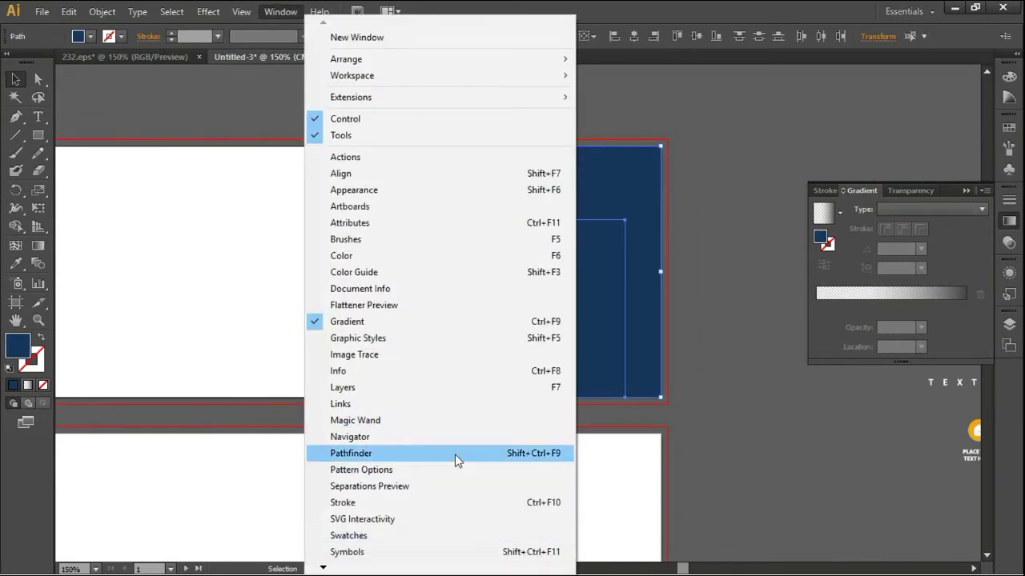
left_click(454, 454)
left_click(129, 318)
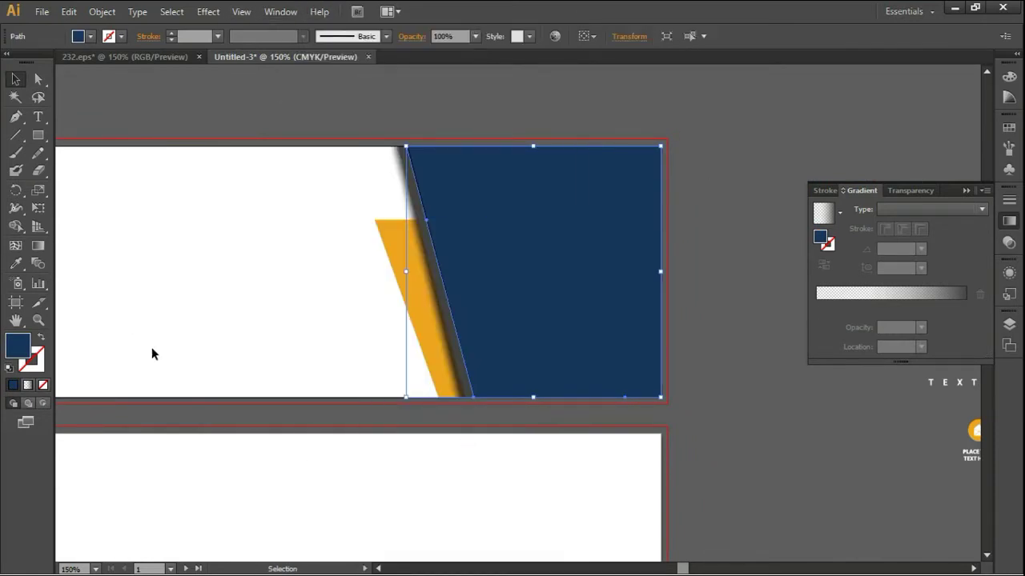
left_click(291, 104)
left_click_drag(291, 104, 568, 150)
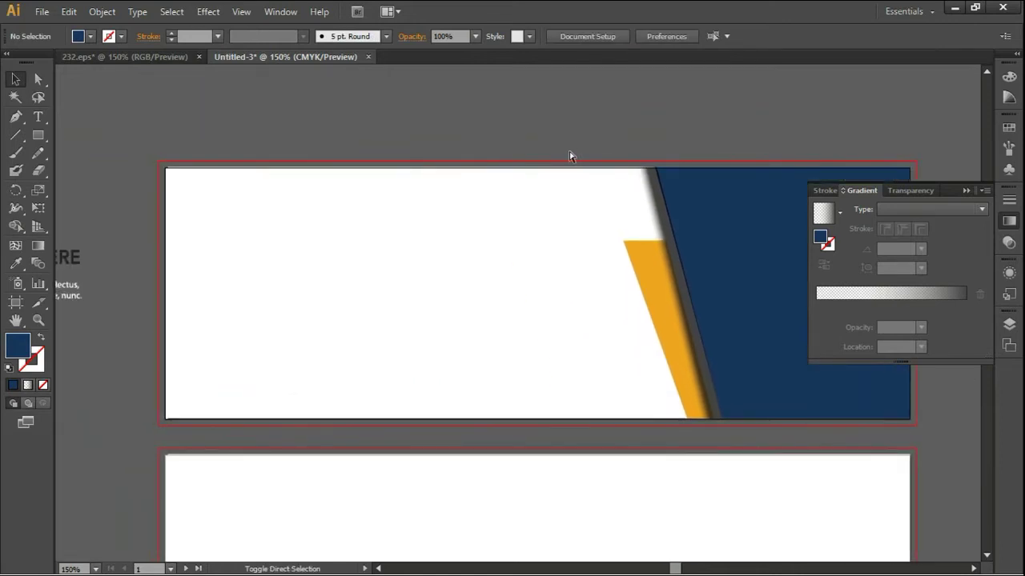
Nudge the orange stripe right and move the CORPORATE BANNER text group onto the navy panel.
left_click(656, 339)
key("Right")
key("Right")
key("Right")
key("Right")
key("Right")
key("Right")
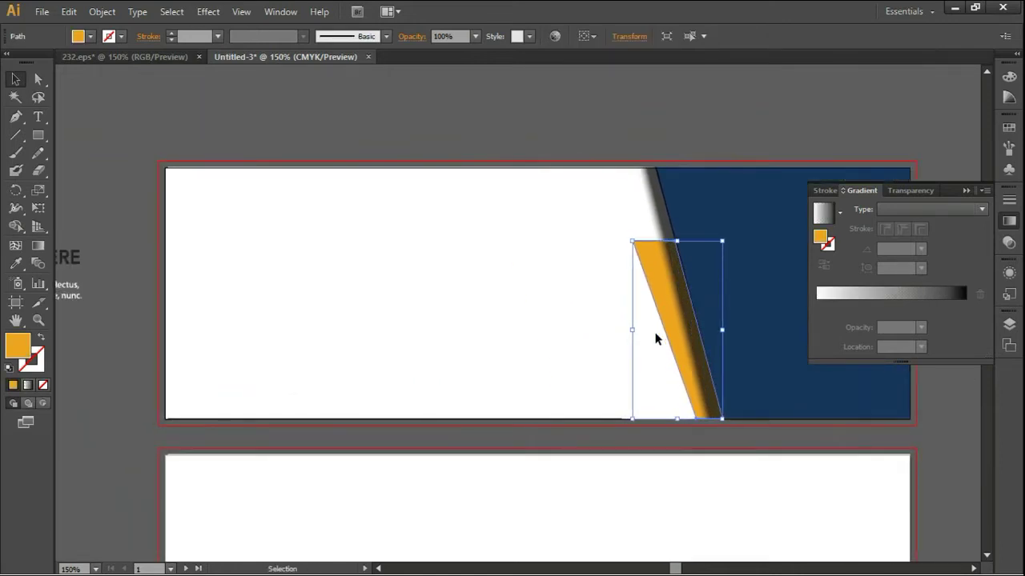
left_click(472, 408)
scroll(468, 411, "down", 1, "alt")
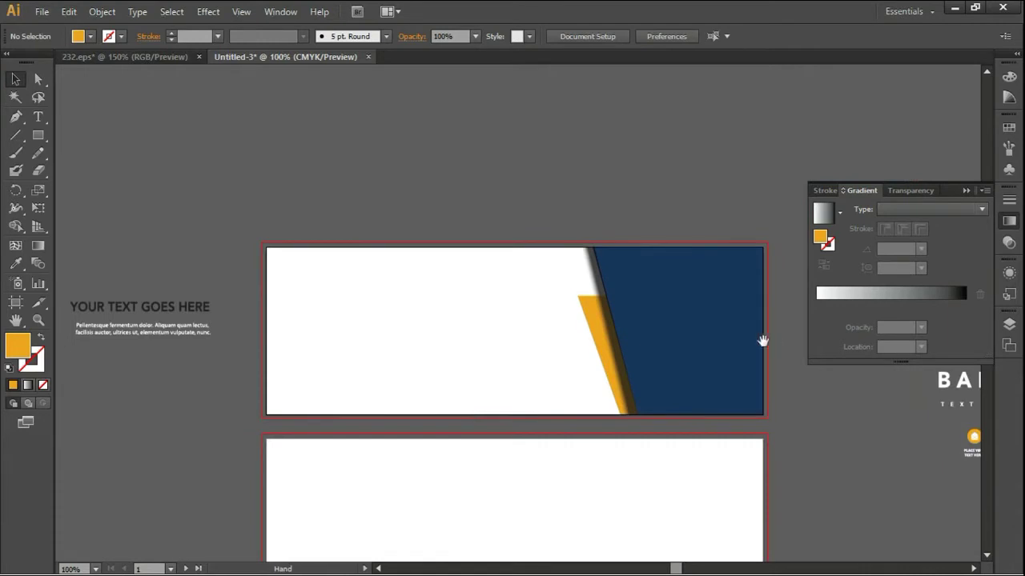
left_click_drag(762, 341, 473, 285)
left_click_drag(743, 354, 449, 272)
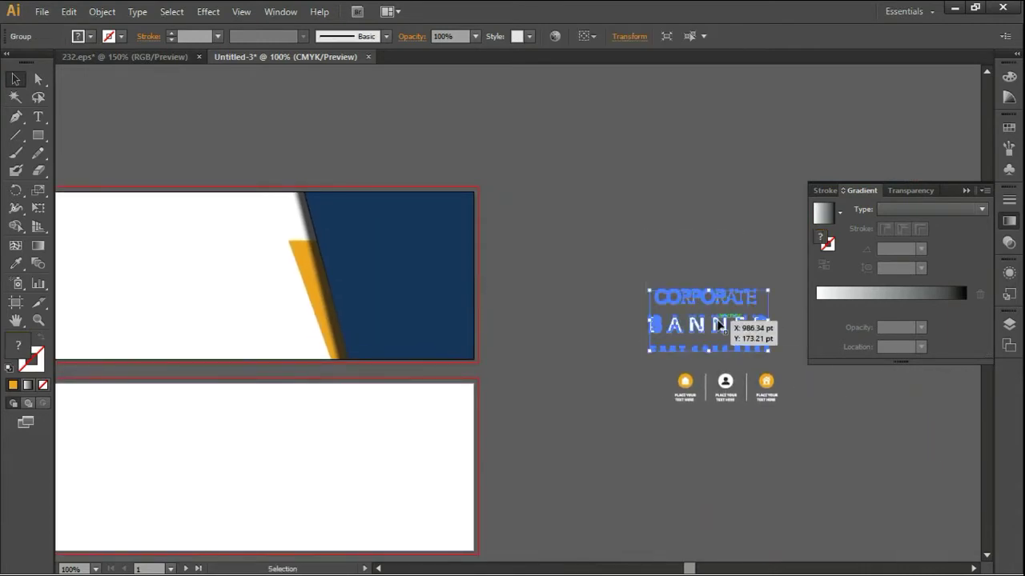
left_click(528, 304)
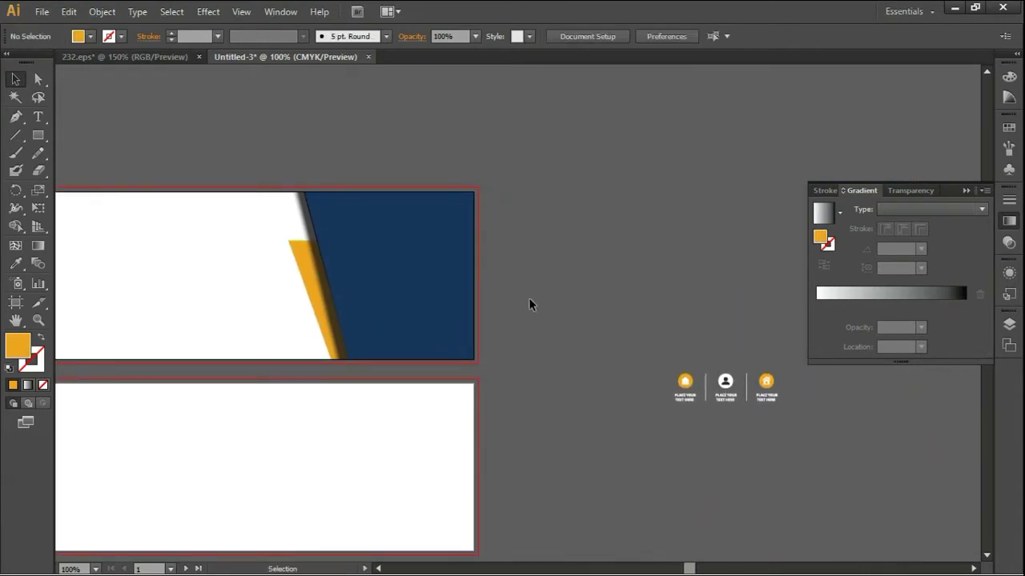
Send the navy panel to the back and lock it.
right_click(392, 269)
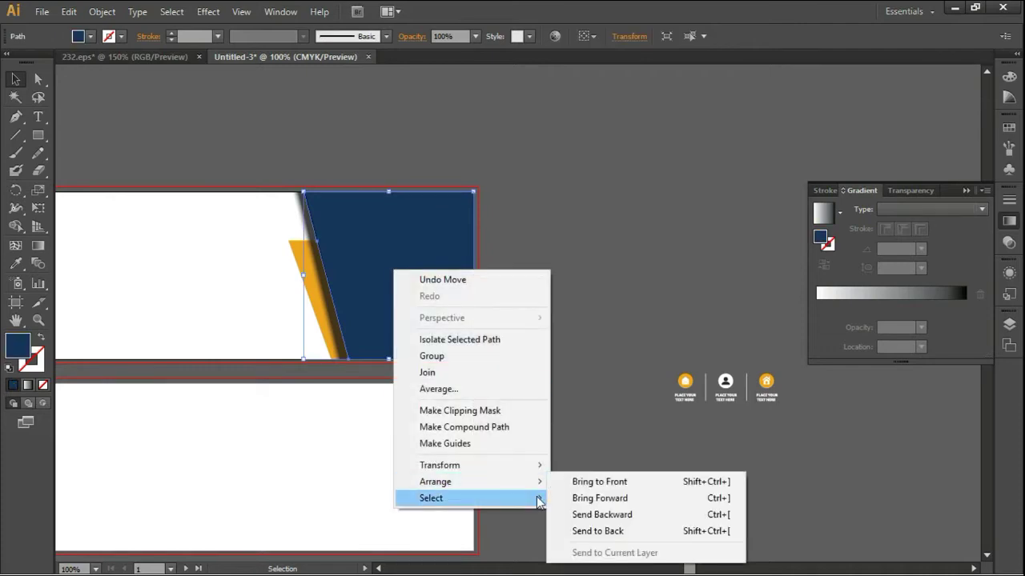
left_click(581, 534)
left_click(596, 419)
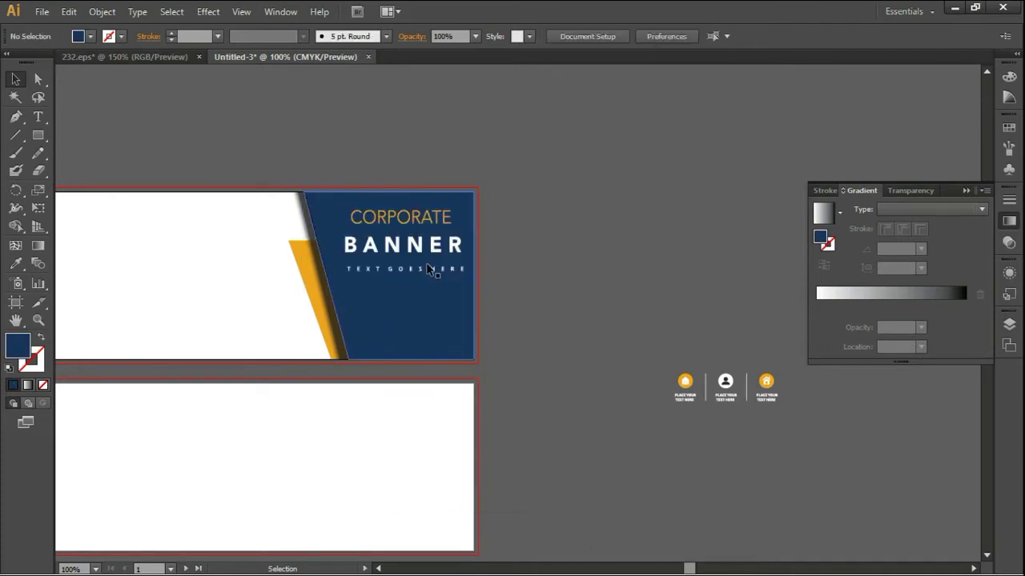
left_click(360, 297)
left_click(101, 12)
left_click(308, 100)
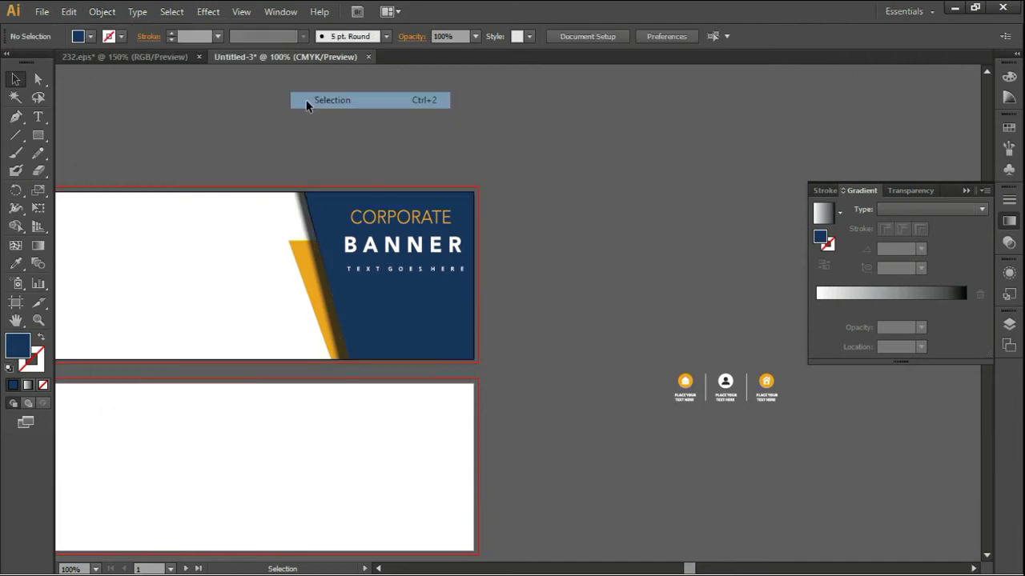
Place the three-icon row in the navy panel's lower right.
left_click(438, 269)
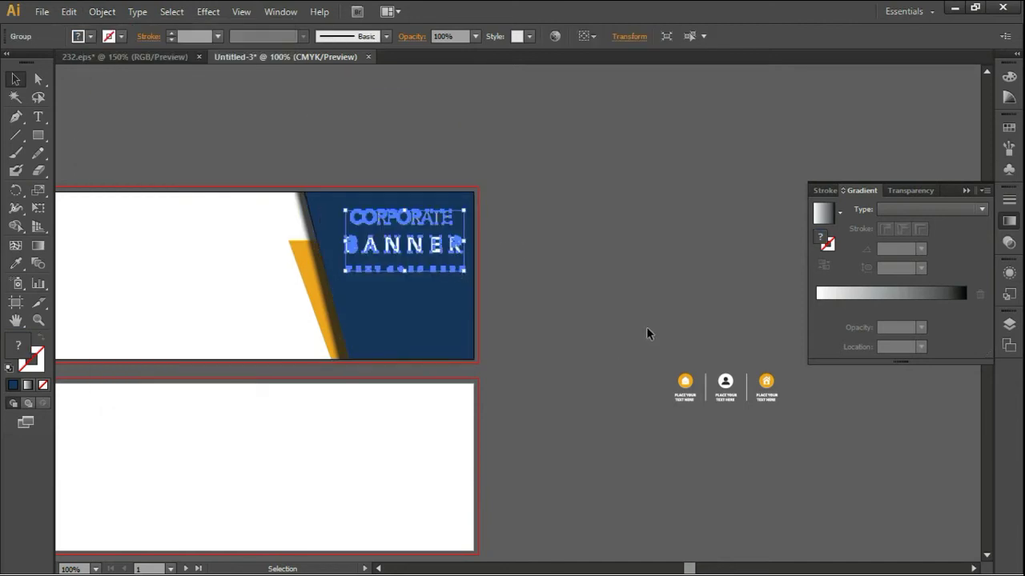
left_click_drag(694, 375, 694, 356)
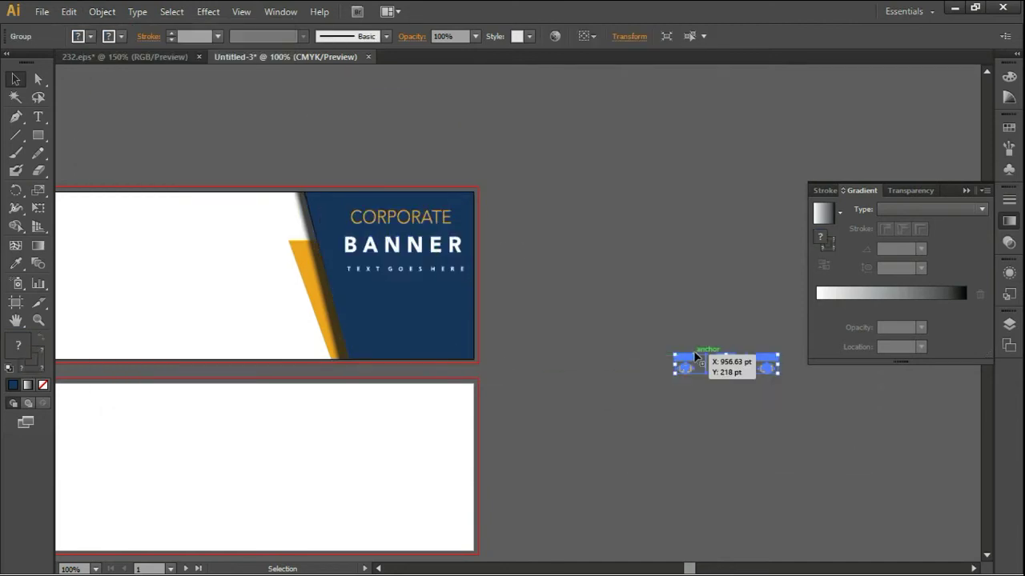
left_click_drag(695, 356, 379, 314)
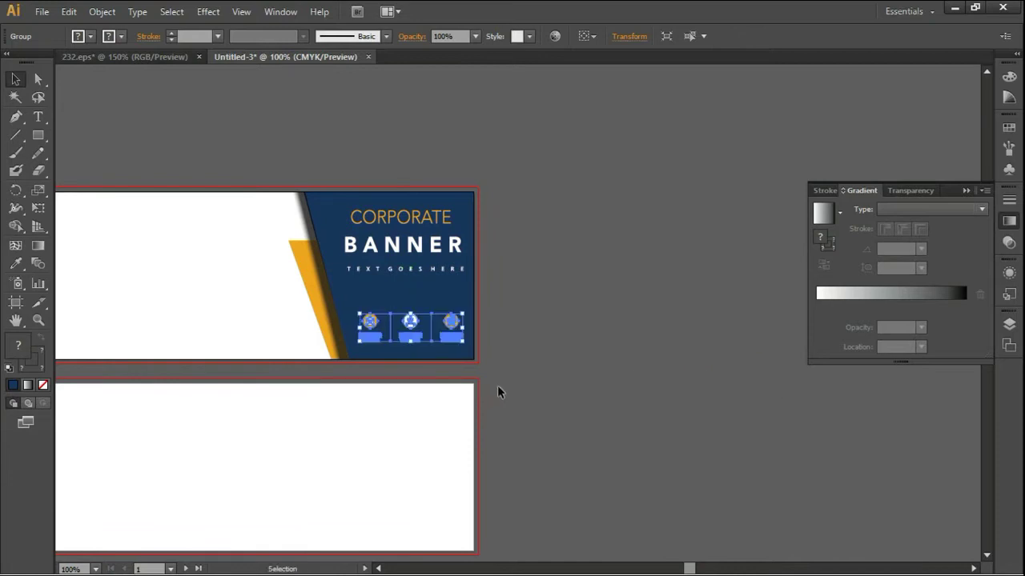
key("ctrl+plus")
key("ctrl+plus")
Shift the CORPORATE BANNER heading slightly up and left.
left_click(770, 305)
left_click_drag(502, 250, 497, 245)
left_click(749, 389)
Select the three icons with their captions and nudge the row into place along the bottom.
left_click_drag(424, 368, 652, 448)
key("Up")
key("Up")
key("Left")
key("Up")
key("Up")
key("Up")
key("Left")
key("Up")
key("Up")
key("Left")
key("Left")
key("Down")
key("Left")
key("Down")
key("ctrl+shift+a")
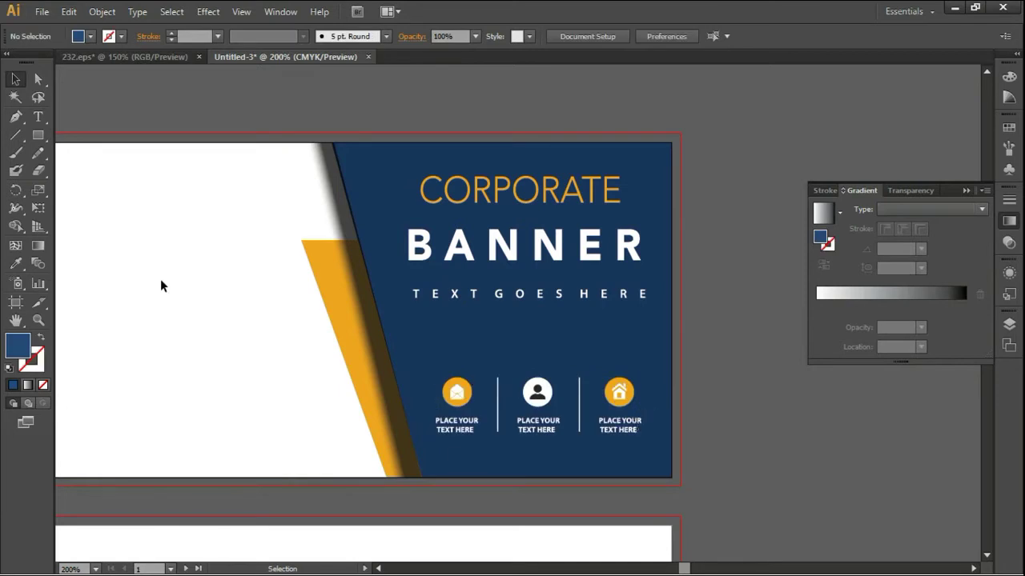
Unlock the navy panel and stretch it and the orange stripe further left.
scroll(160, 286, "down", 1)
left_click_drag(160, 287, 459, 297)
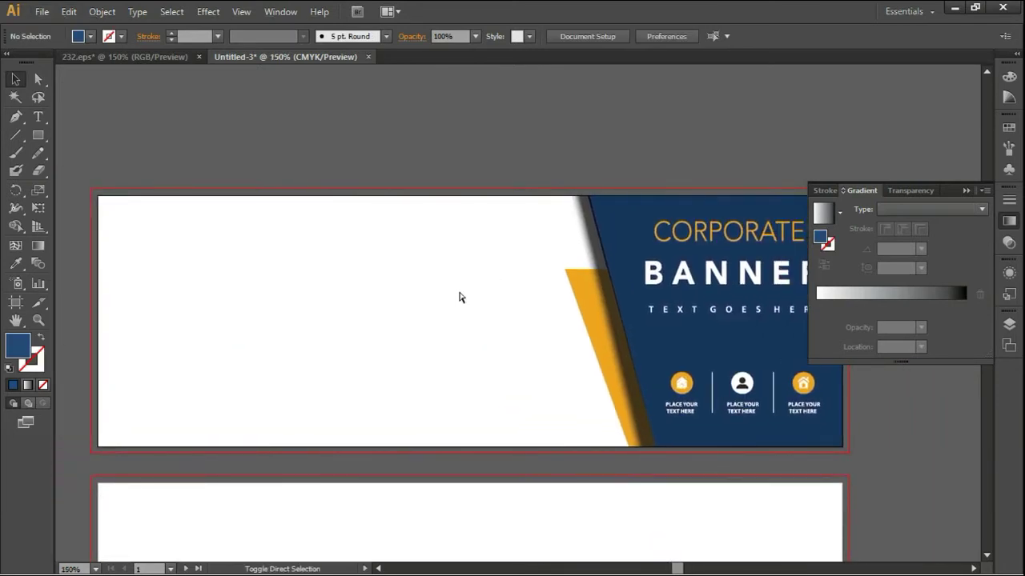
scroll(458, 297, "down", 1)
left_click(101, 11)
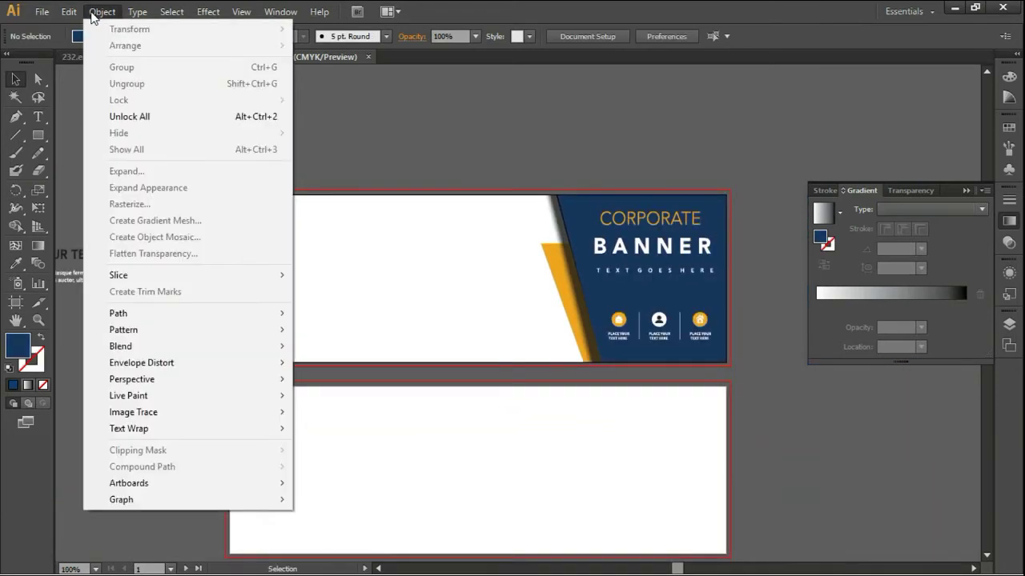
left_click(177, 118)
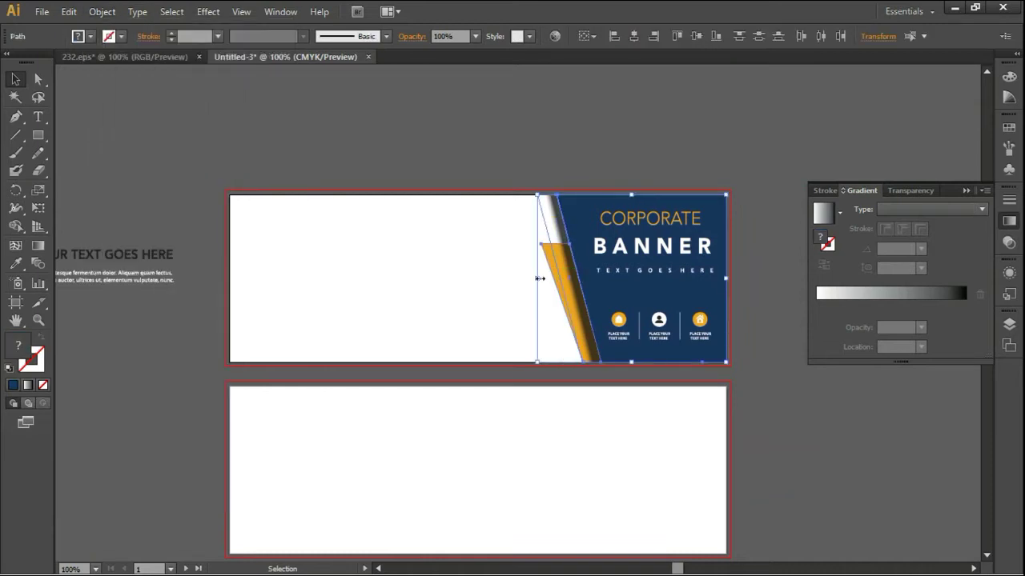
left_click_drag(556, 278, 502, 280)
left_click(628, 143)
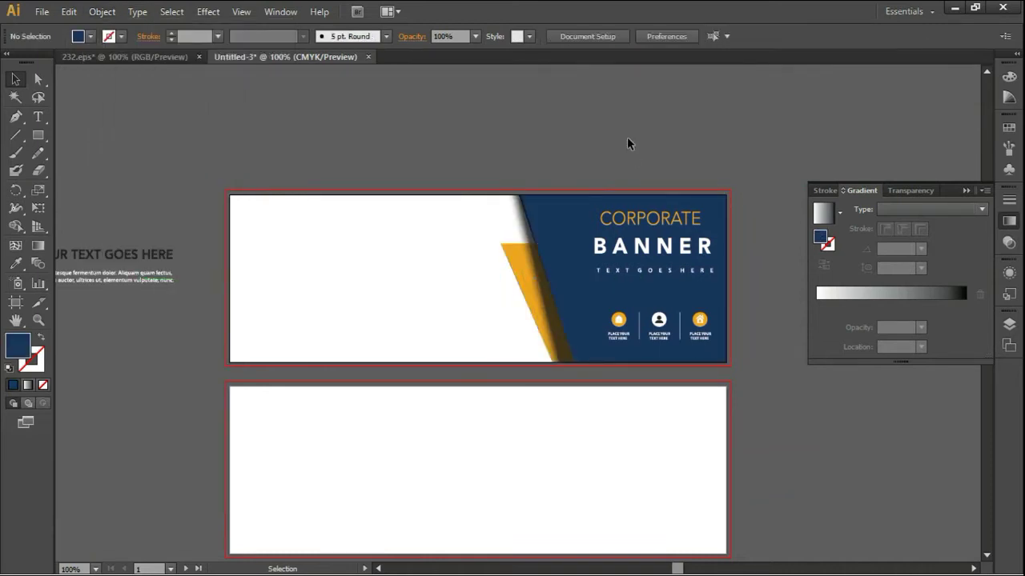
scroll(335, 238, "up", 1)
left_click_drag(329, 269, 359, 177)
Draw a four-point navy shape with the Pen tool across the banner's bottom-left corner.
key("p")
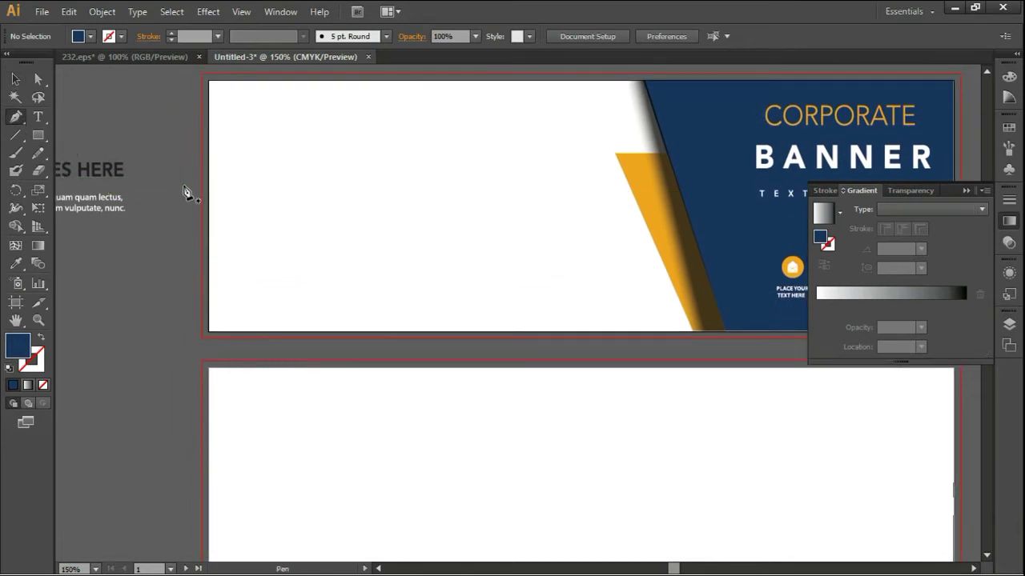
left_click(184, 188)
left_click(320, 345)
left_click(201, 352)
left_click(155, 313)
left_click(184, 188)
Draw a navy rectangle over that shape and divide the two with Pathfinder.
left_click(38, 135)
left_click_drag(213, 212, 315, 330)
left_click(15, 78)
left_click(188, 216, "shift")
left_click(281, 12)
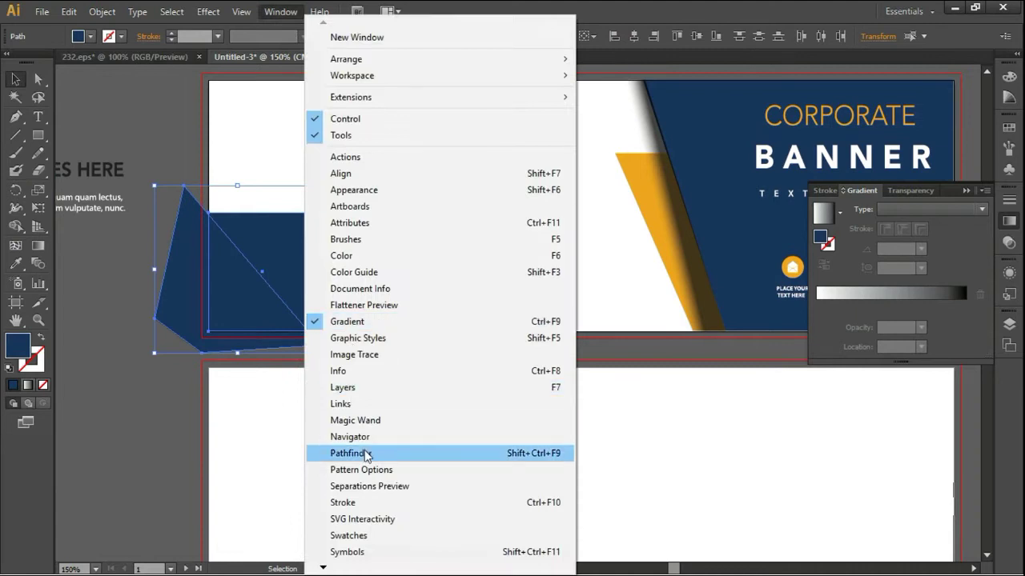
left_click(365, 455)
left_click(159, 398)
left_click_drag(93, 318, 937, 84)
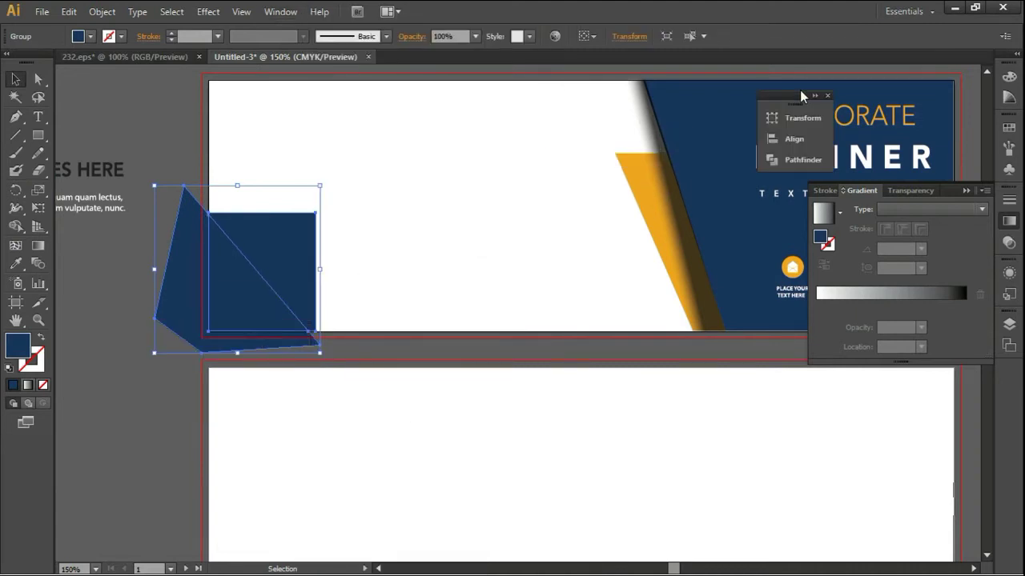
Ungroup the divided pieces and delete all but the navy corner triangle.
right_click(210, 266)
left_click(228, 355)
left_click(140, 353)
left_click(186, 302)
key("Delete")
left_click(300, 235)
key("Delete")
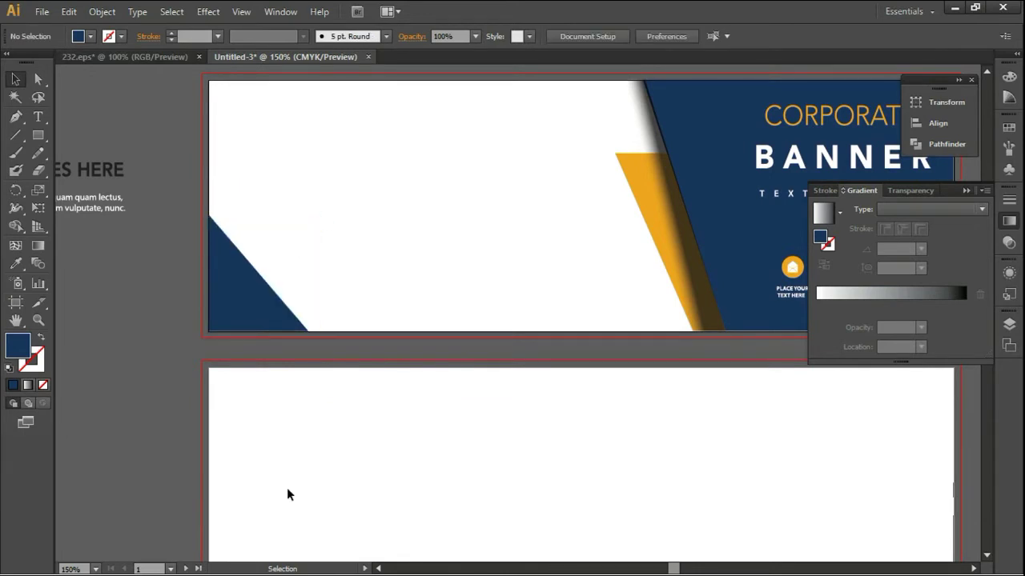
Draw a long navy bar along the bottom of the banner.
scroll(389, 304, "up", 2)
left_click_drag(377, 292, 340, 355)
key("m")
mouse_move(174, 362)
left_mouse_down()
mouse_move(378, 398)
mouse_move(476, 402)
left_mouse_up()
left_click(16, 81)
left_click(157, 189)
Draw a small upright navy rectangle and push the bar's bottom-right corner outward to slant it.
left_click(37, 135)
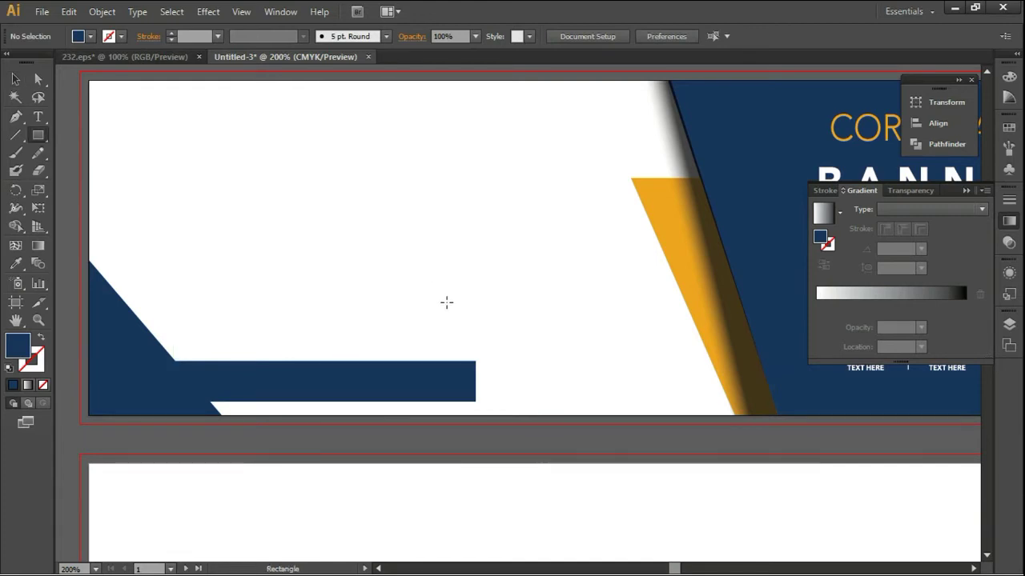
left_click_drag(446, 302, 481, 405)
left_click(16, 81)
left_click_drag(475, 365, 472, 281)
key("a")
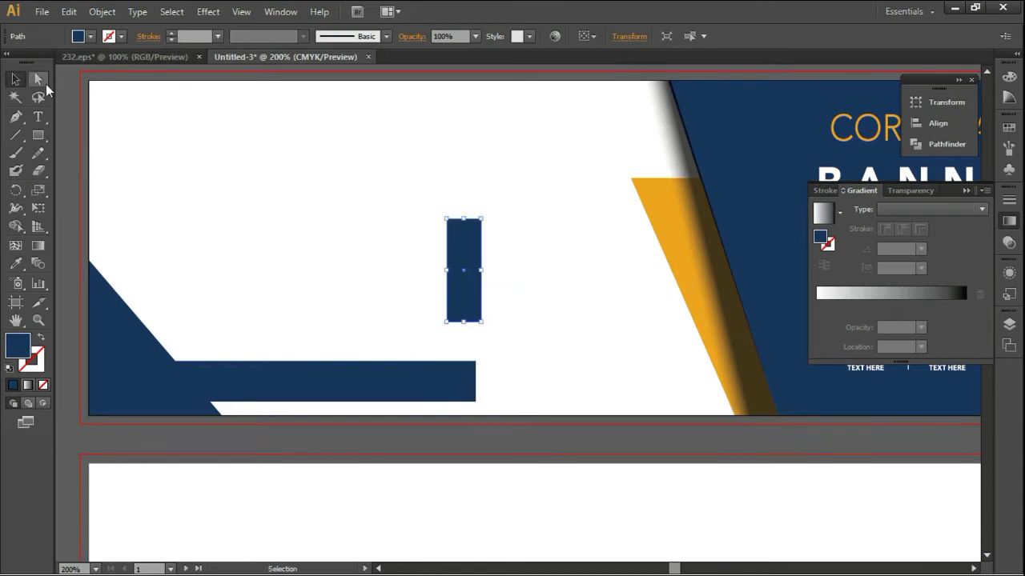
left_click(475, 403)
left_click_drag(475, 405, 503, 404)
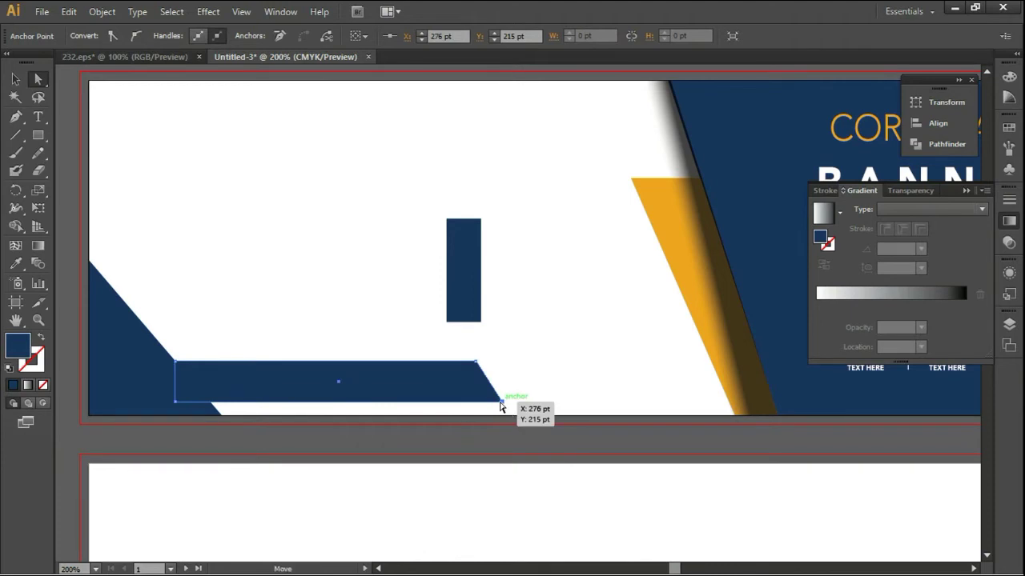
Move the small navy rectangle down onto the end of the bar.
key("v")
double_click(469, 286)
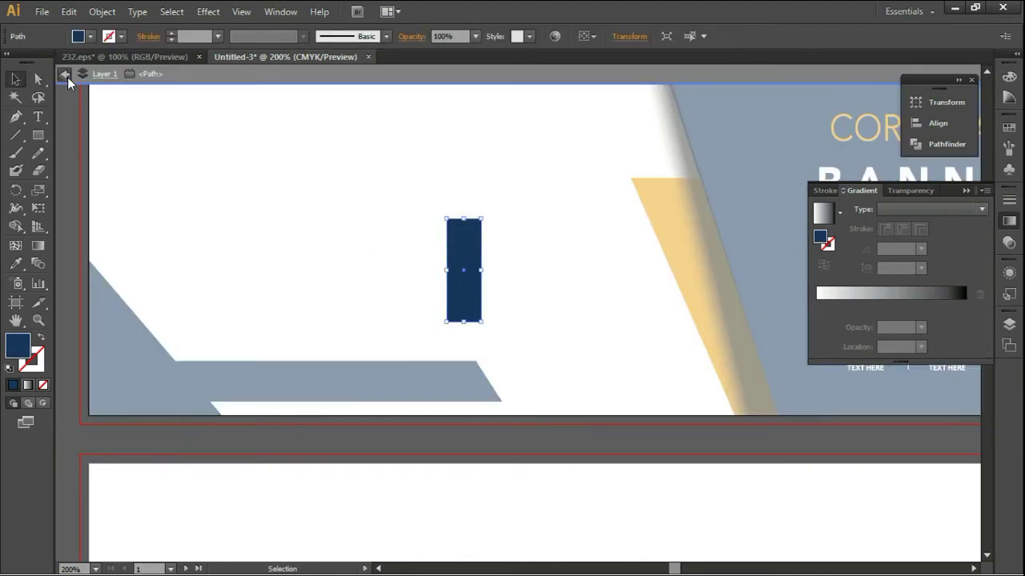
left_click(64, 74)
left_click_drag(469, 252, 492, 338)
Recolour the small rectangle with the stripe's orange using the Eyedropper.
left_click(468, 299)
left_click(16, 264)
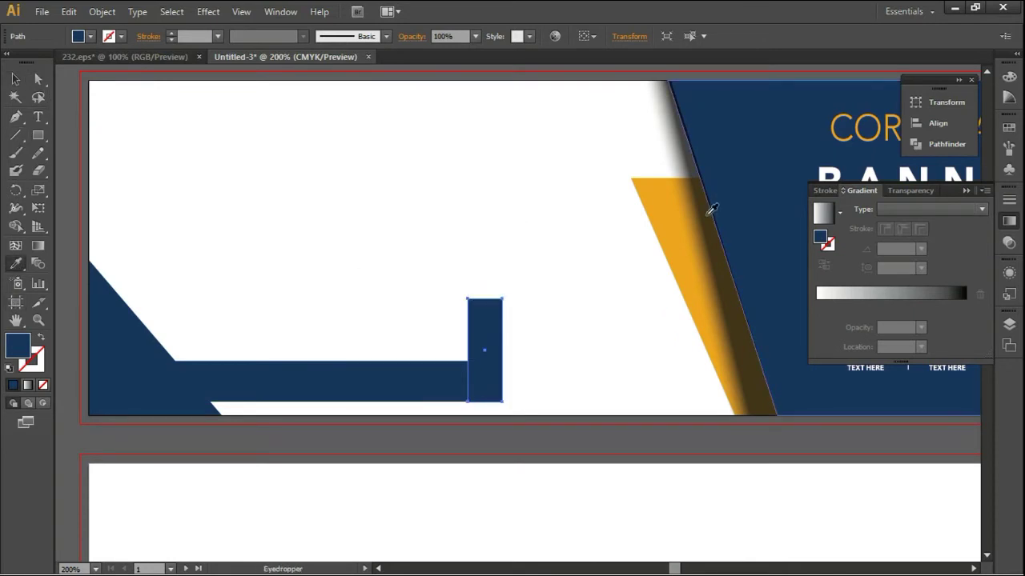
left_click(656, 194)
left_click(196, 182)
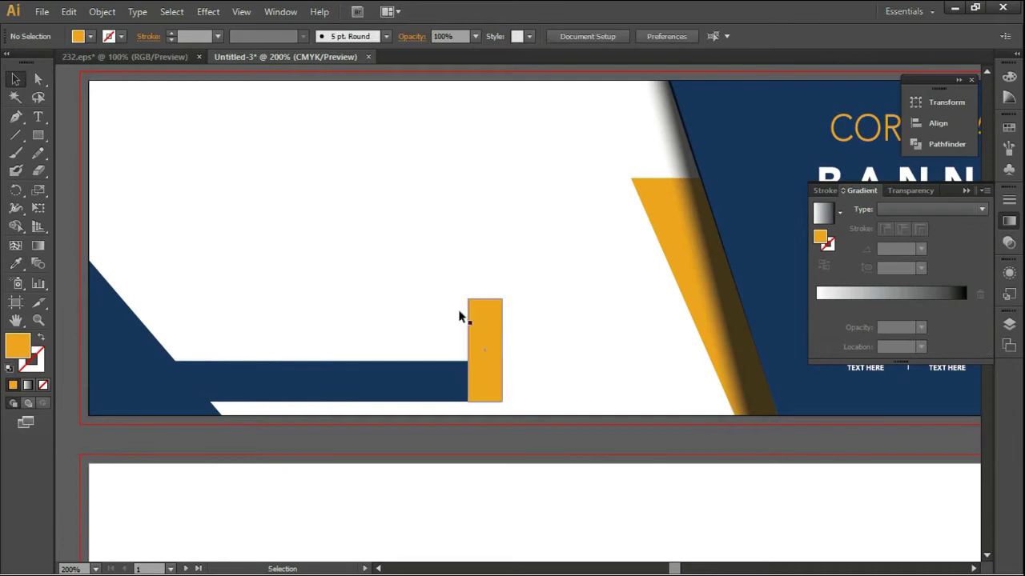
left_click(469, 310)
key("Left")
key("Left")
key("Left")
key("Left")
key("Left")
key("Right")
key("Right")
key("Right")
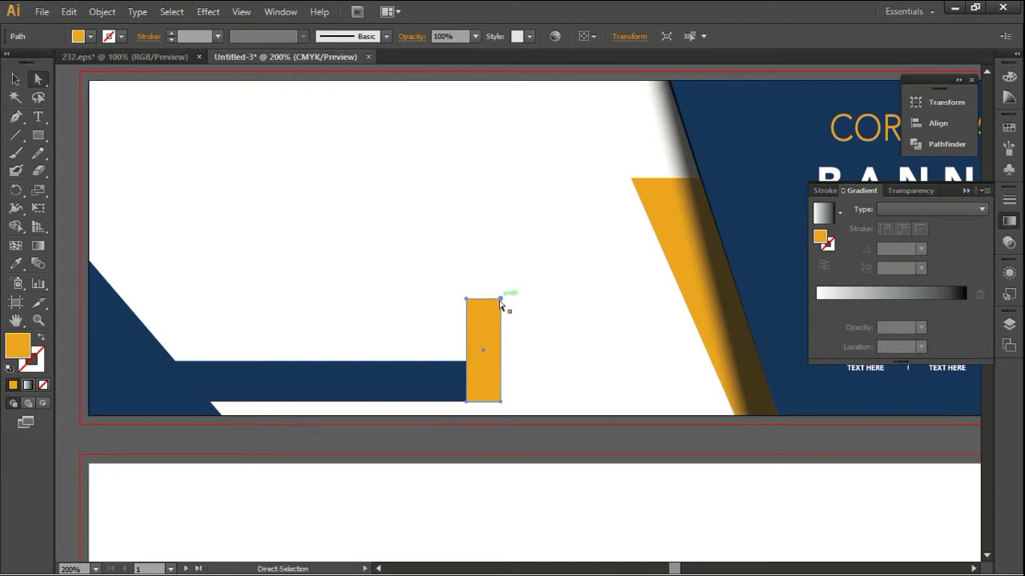
Drag the orange rectangle's top and bottom corner points to skew it into a slanted strip.
left_click(464, 301)
mouse_move(466, 300)
left_mouse_down()
mouse_move(450, 293)
mouse_move(486, 311)
mouse_move(478, 308)
left_mouse_up()
left_click_drag(473, 405, 473, 404)
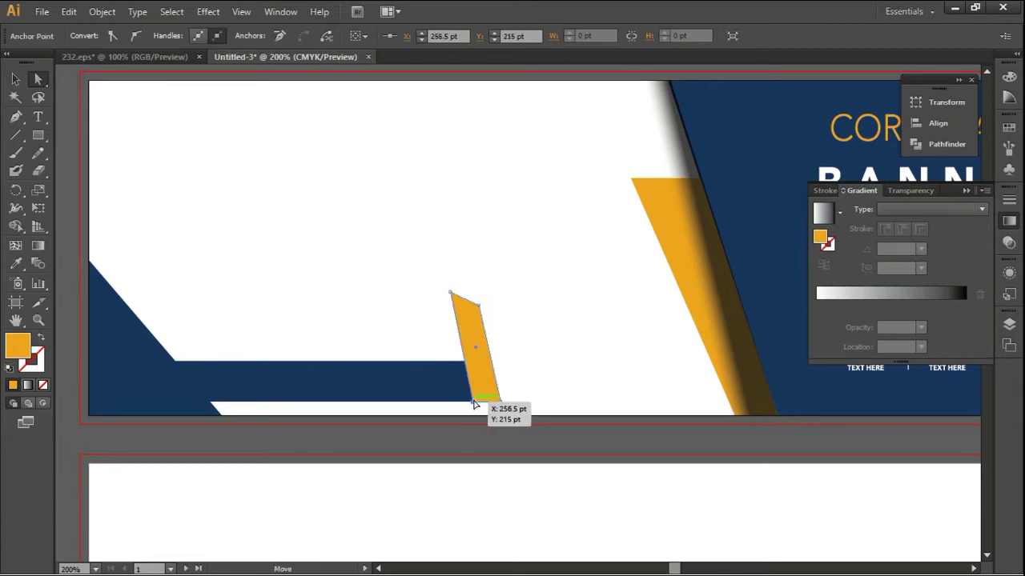
left_click(16, 80)
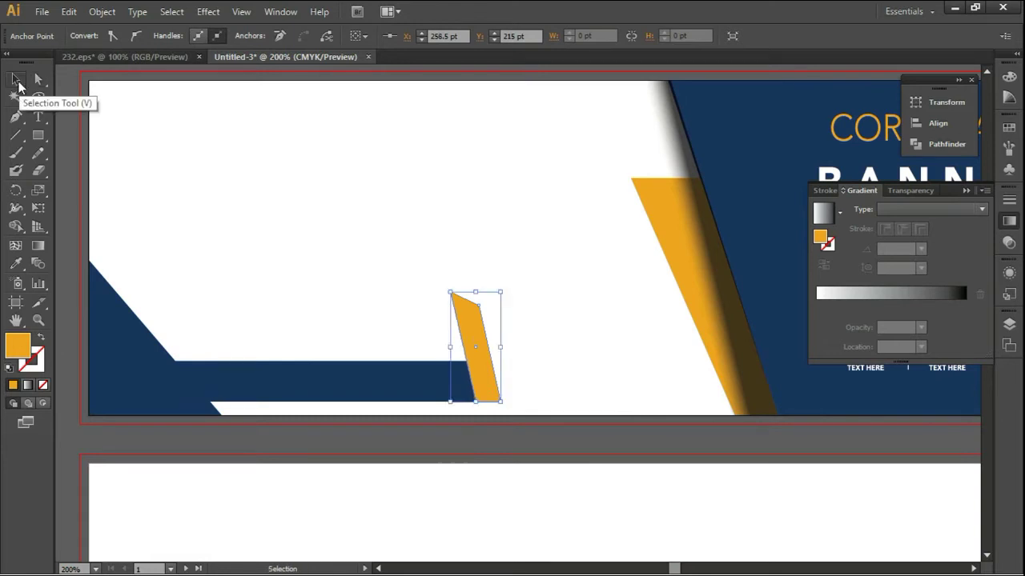
left_click(199, 184)
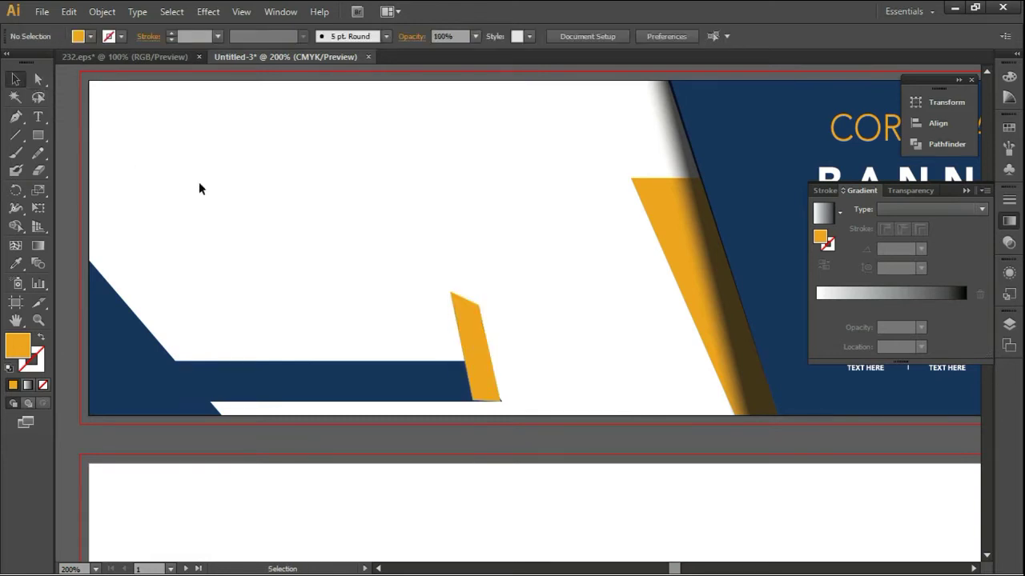
Move and rotate the orange strip counter-clockwise to align with the bar's end.
scroll(310, 302, "up", 1, "alt")
left_click(555, 347)
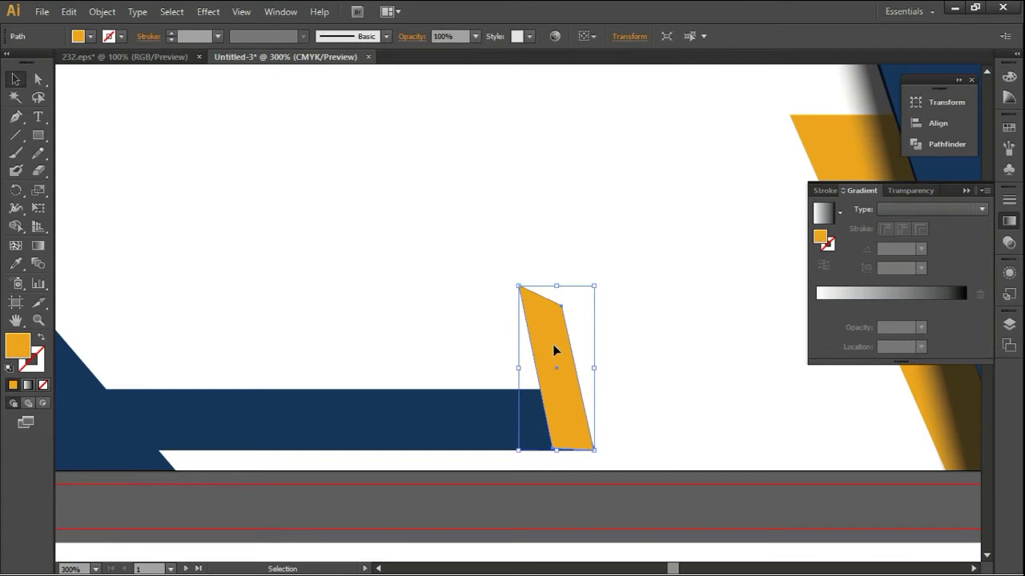
left_click_drag(578, 354, 592, 348)
left_click_drag(641, 445, 653, 432)
left_click_drag(595, 403, 589, 403)
left_click(442, 337)
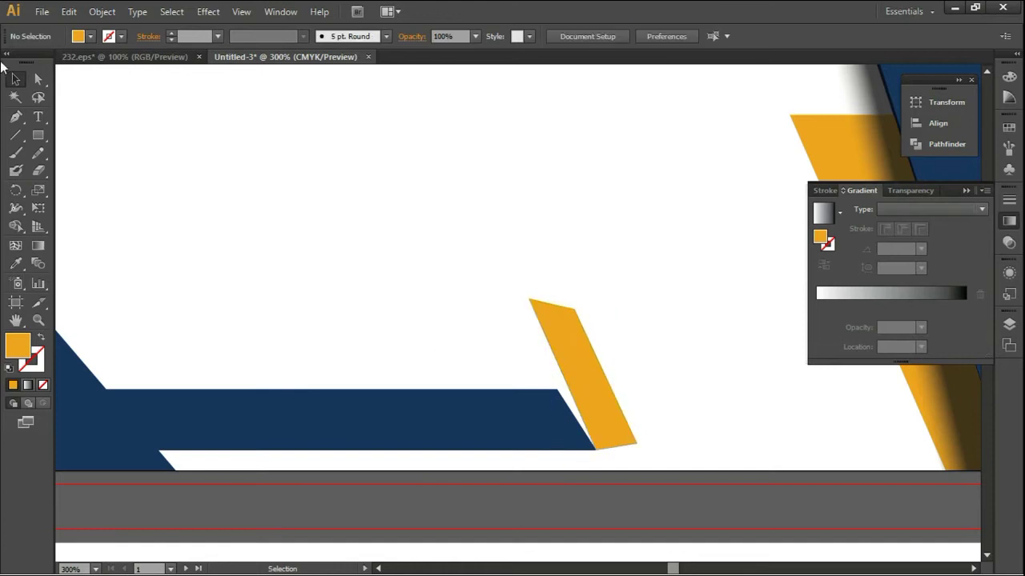
Adjust the orange strip's top-left and bottom-right corners to meet the bar's base.
mouse_move(529, 300)
left_mouse_down()
mouse_move(508, 312)
mouse_move(553, 310)
left_mouse_up()
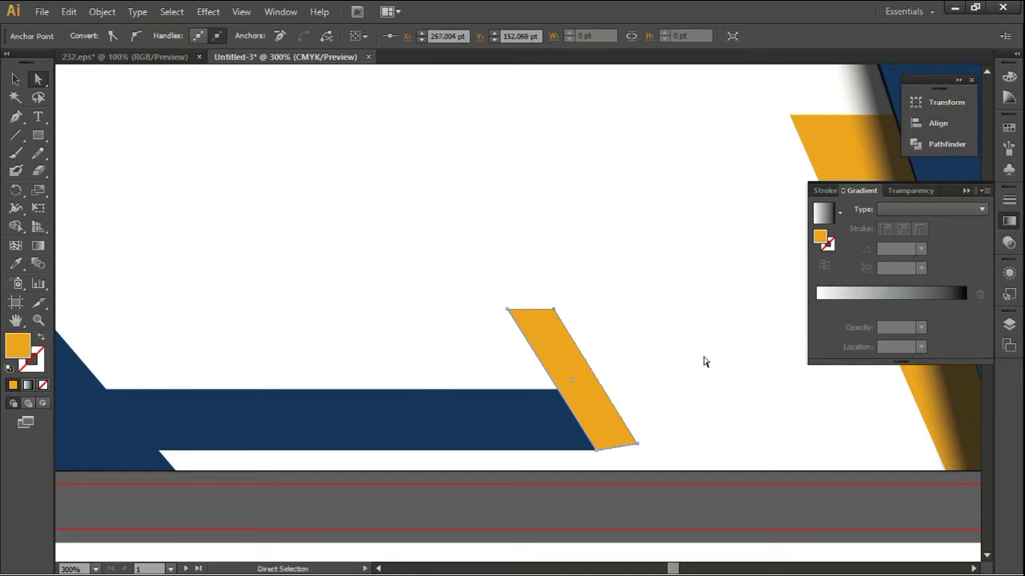
left_click_drag(638, 445, 636, 450)
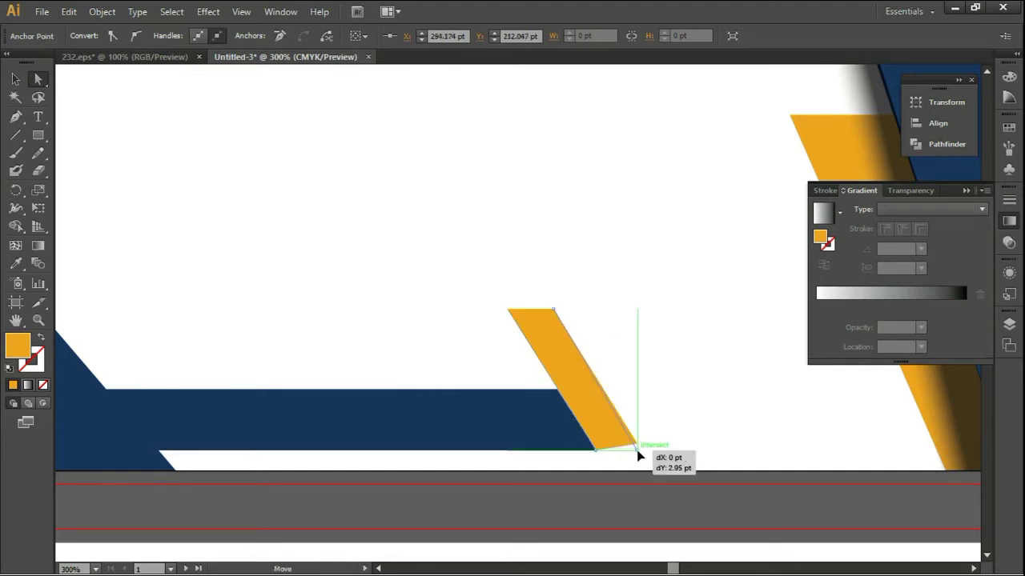
left_click(708, 405)
scroll(707, 406, "down", 1)
scroll(708, 405, "down", 1)
scroll(707, 406, "up", 1)
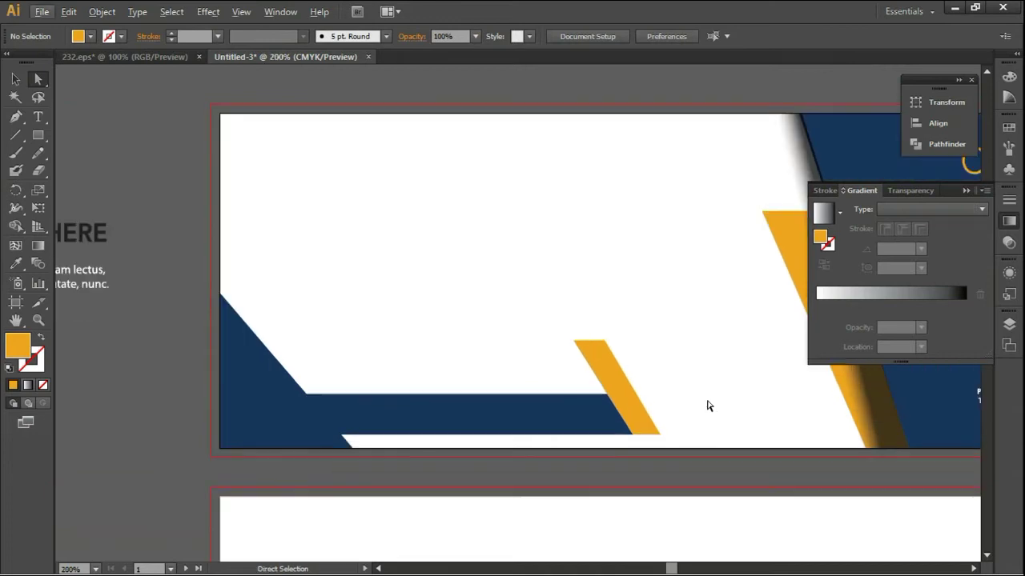
left_click_drag(708, 406, 681, 329)
scroll(682, 333, "up", 1)
scroll(685, 337, "up", 1)
left_click_drag(585, 395, 593, 396)
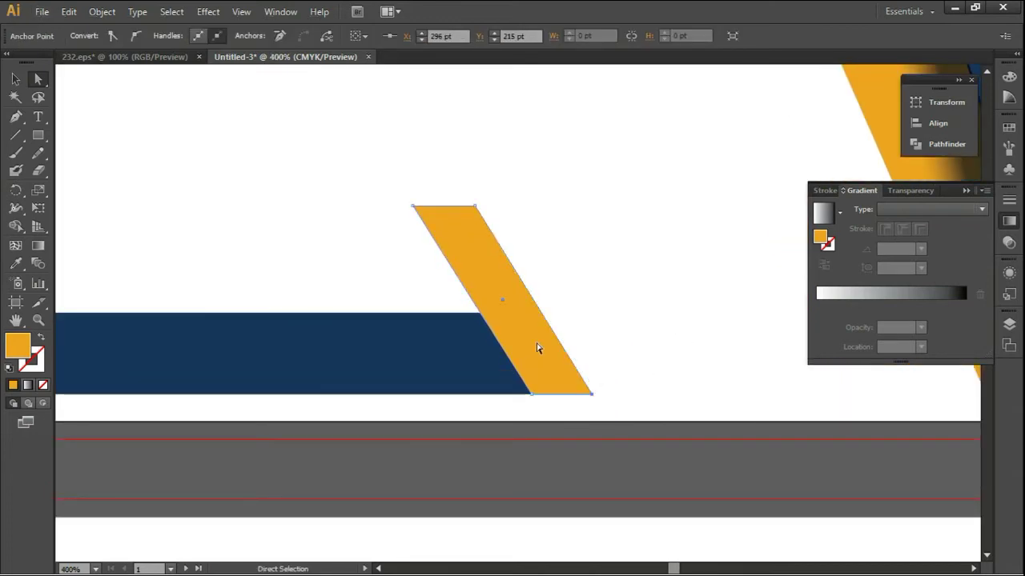
Select the navy triangle, bar and orange strip together and merge them with Pathfinder Unite.
left_click(16, 80)
scroll(509, 281, "down", 1)
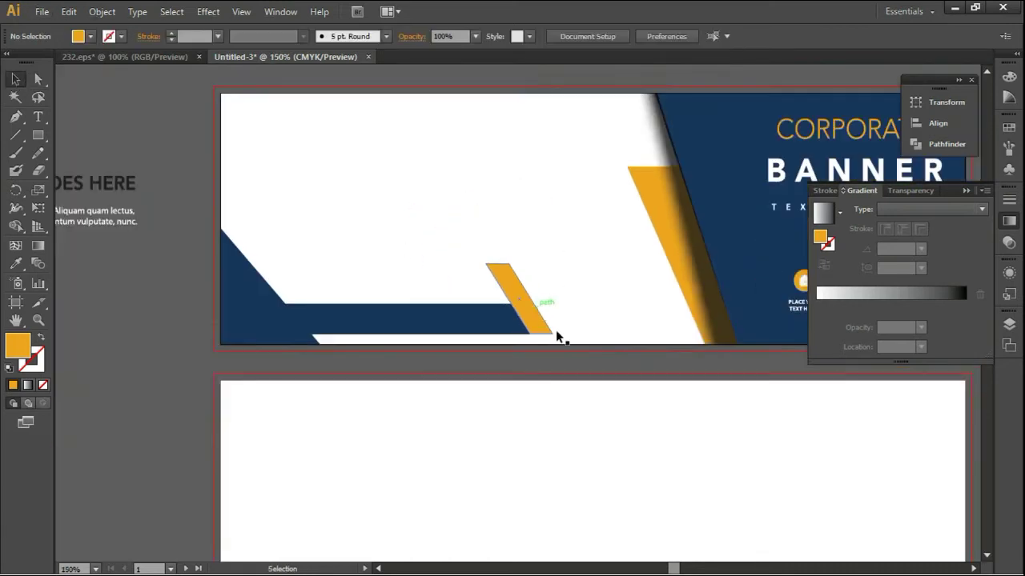
scroll(555, 336, "down", 1)
scroll(561, 252, "down", 1)
mouse_move(197, 256)
left_mouse_down()
mouse_move(558, 426)
mouse_move(539, 404)
left_mouse_up()
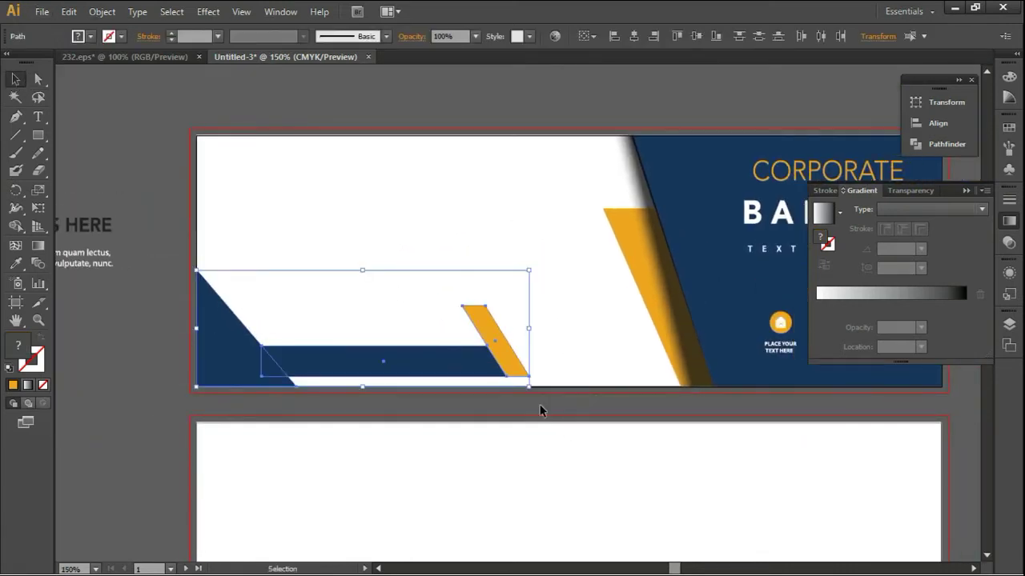
left_click(945, 146)
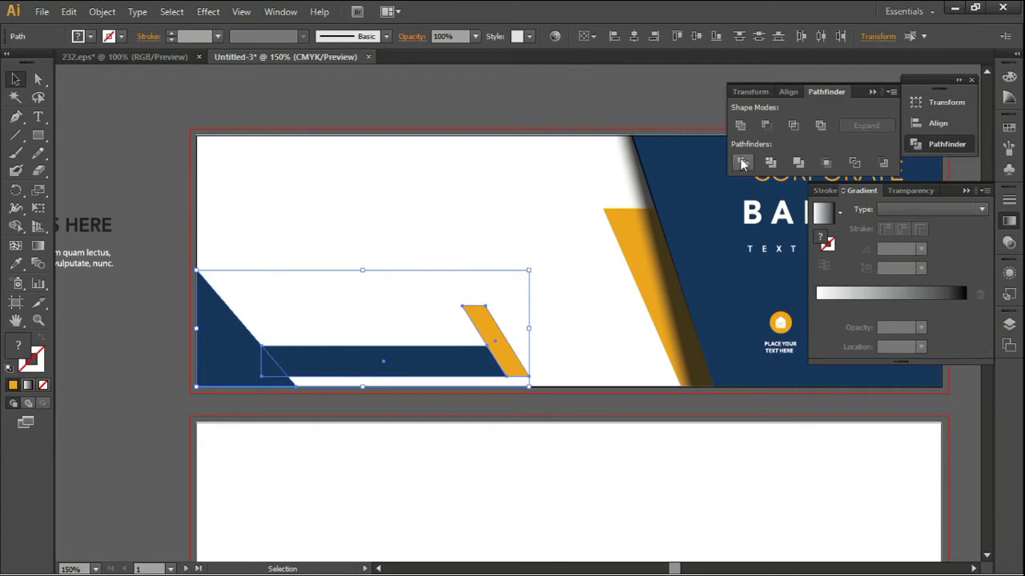
left_click(740, 126)
left_click(329, 180)
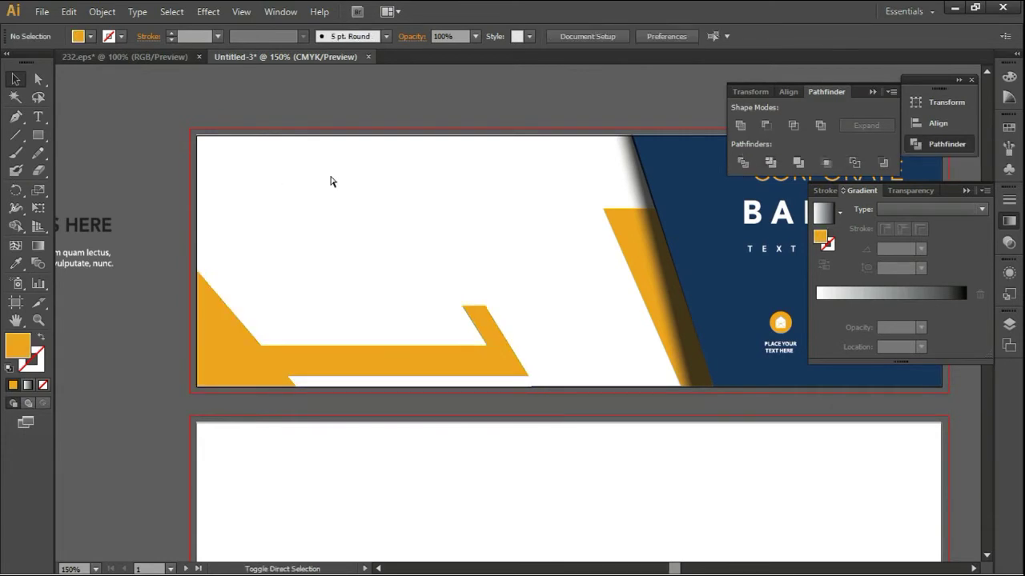
scroll(357, 346, "down", 1)
Move the YOUR TEXT GOES HERE text group onto the banner and bring it to front.
left_click_drag(101, 264, 108, 268)
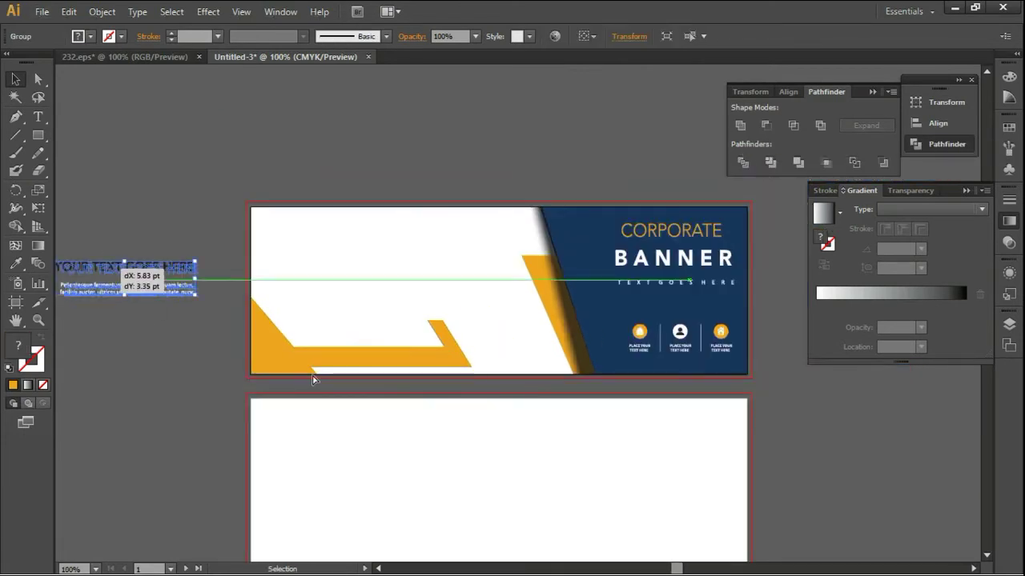
left_click_drag(313, 380, 324, 340)
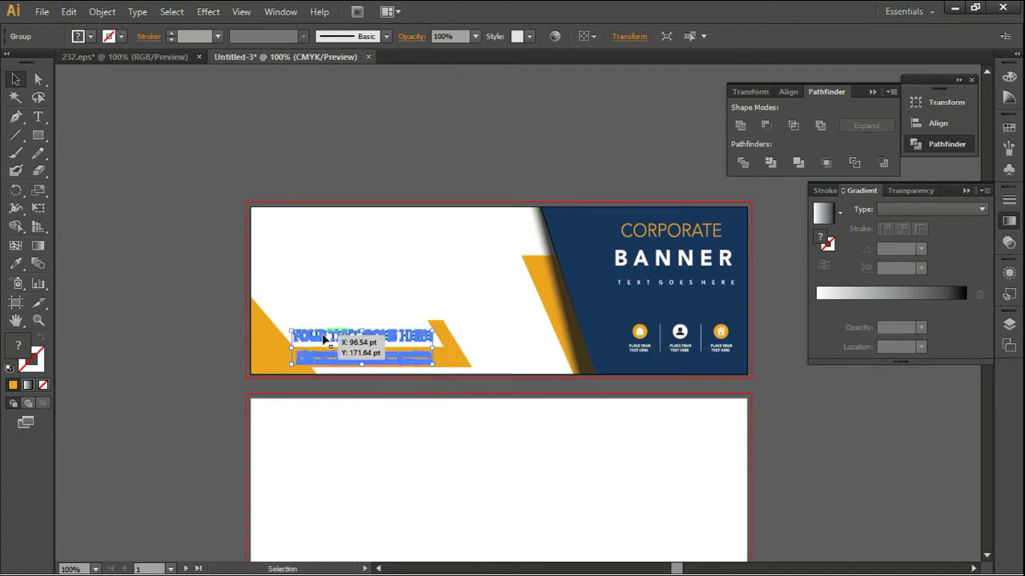
scroll(360, 425, "up", 1)
scroll(360, 425, "up", 1)
scroll(372, 180, "up", 1)
left_click(372, 180)
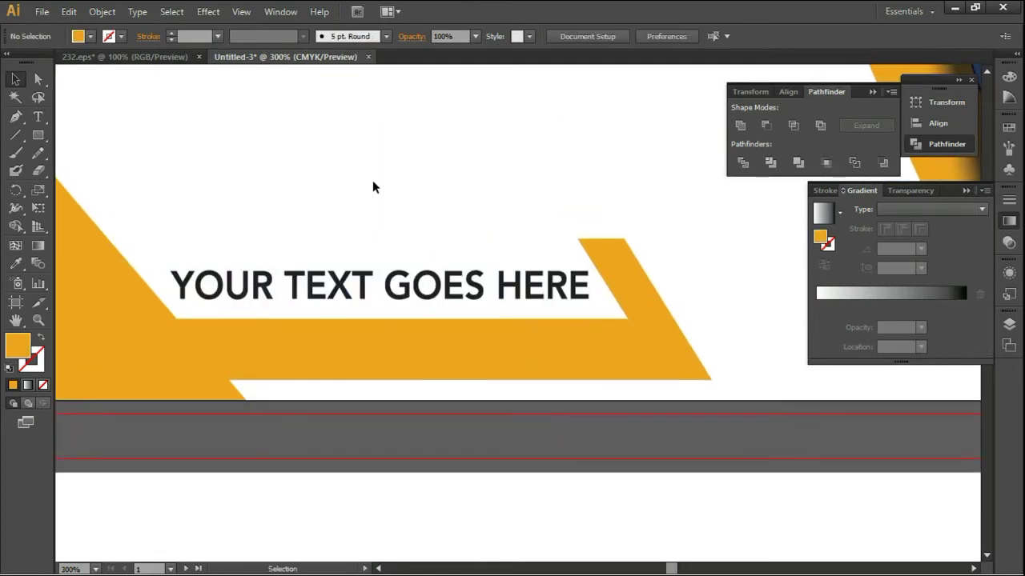
left_click(302, 346)
right_click(302, 346)
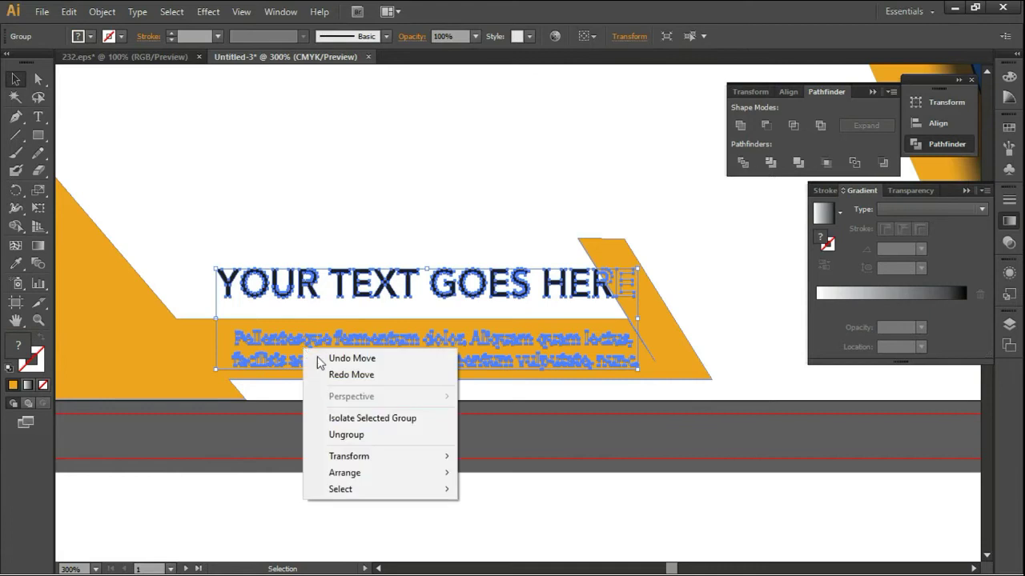
left_click(506, 472)
Position the text group over the orange band, then zoom out to show both artboards.
left_click(309, 249)
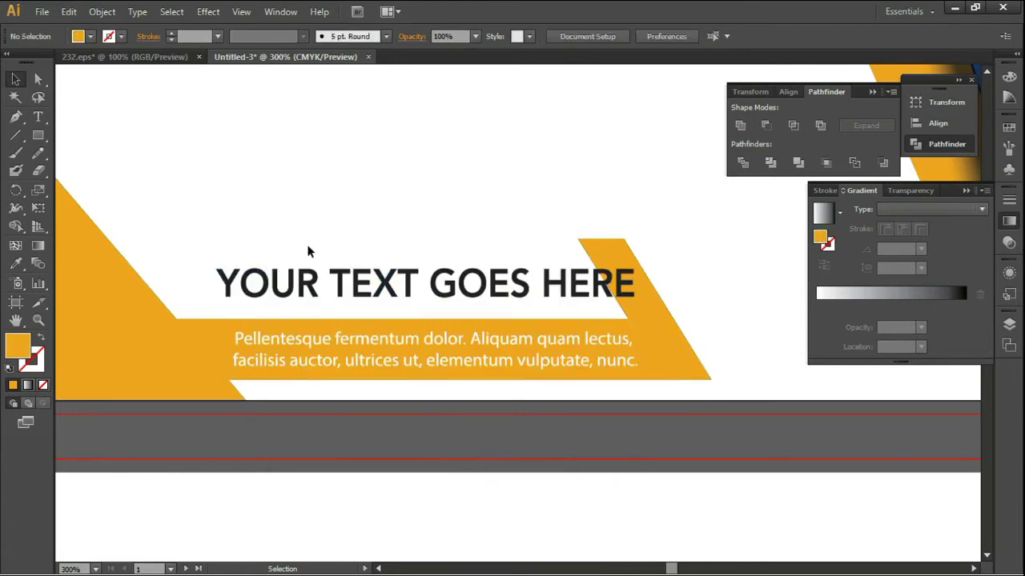
left_click(438, 338)
left_click_drag(439, 340, 388, 338)
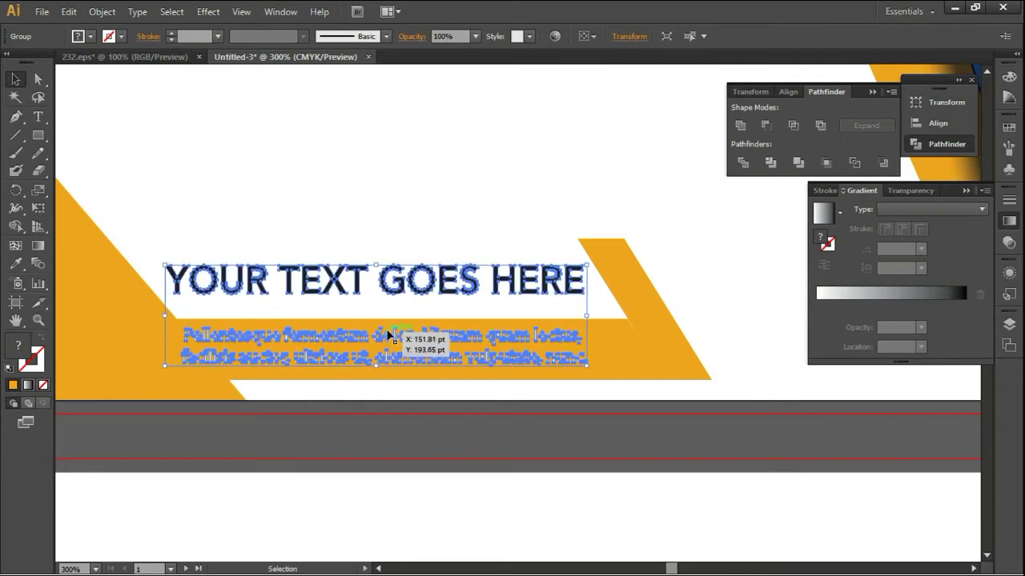
left_click_drag(388, 338, 389, 335)
left_click(382, 473)
scroll(382, 473, "down", 1)
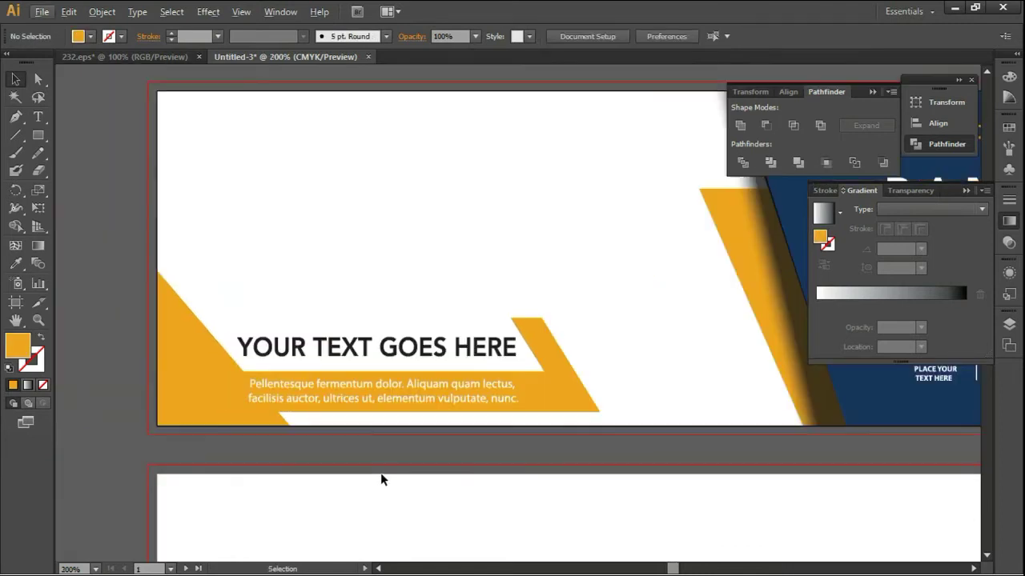
scroll(382, 473, "down", 1)
left_click_drag(564, 386, 401, 340)
scroll(286, 293, "down", 1)
scroll(286, 293, "up", 1)
scroll(287, 293, "down", 1)
left_click_drag(285, 293, 370, 208)
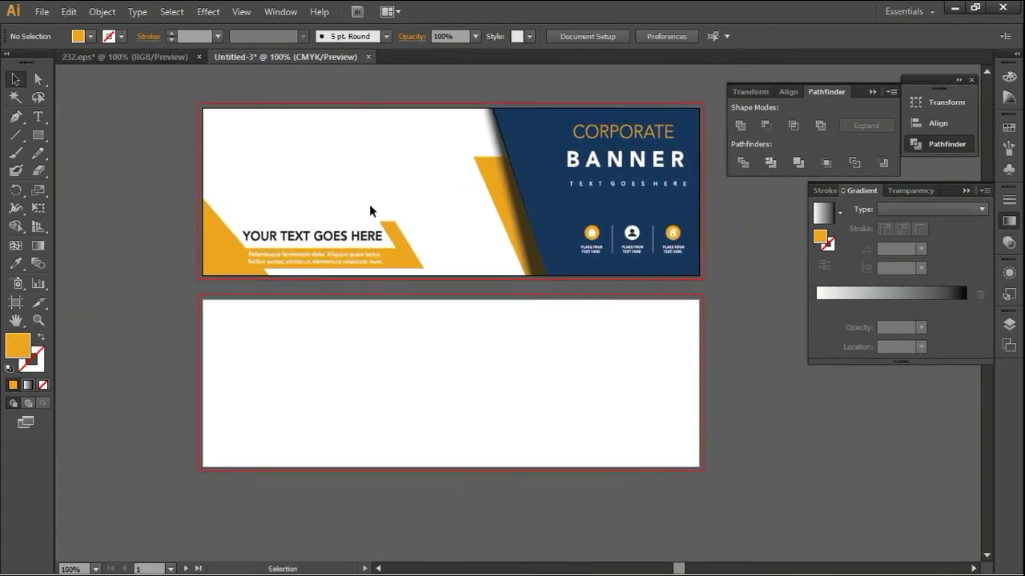
Reflect a copy of the navy panel and shadow on the vertical axis, placing it on the lower artboard.
left_click(539, 183)
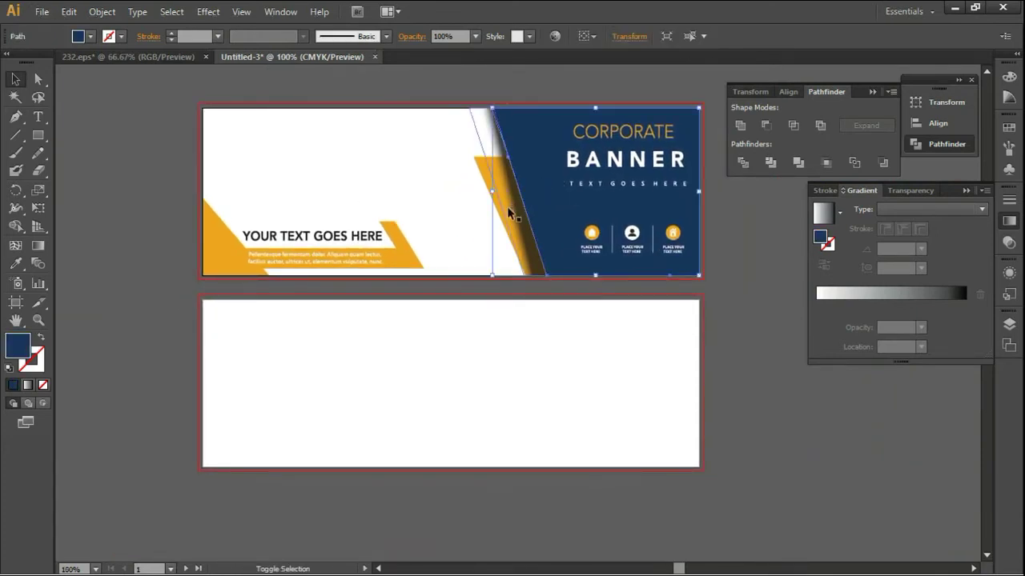
left_click(509, 213, "shift")
right_click(536, 190)
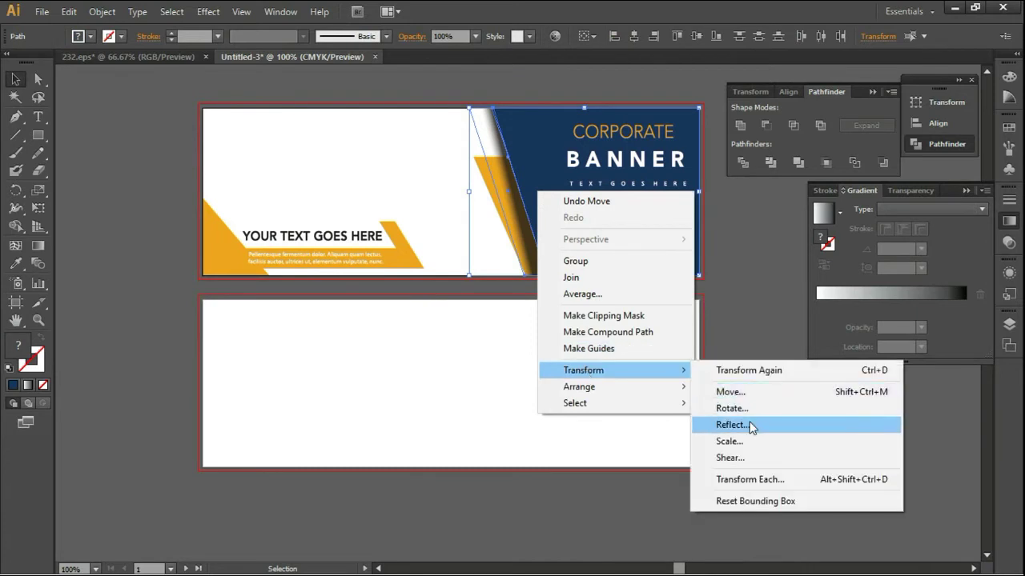
left_click(730, 425)
left_click(726, 291)
left_click(716, 322)
left_click_drag(564, 190, 280, 400)
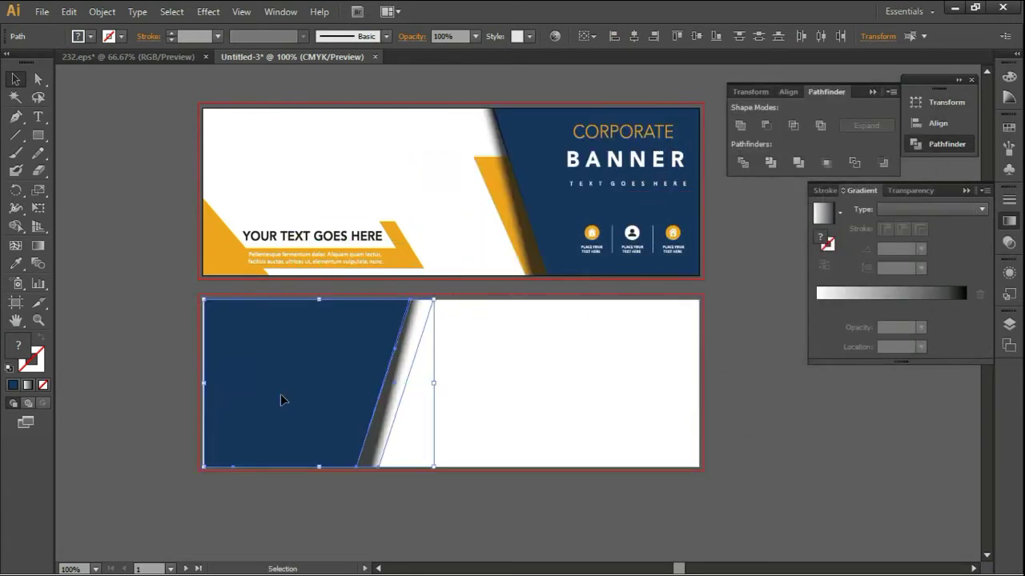
left_click(244, 503)
scroll(244, 503, "up", 2)
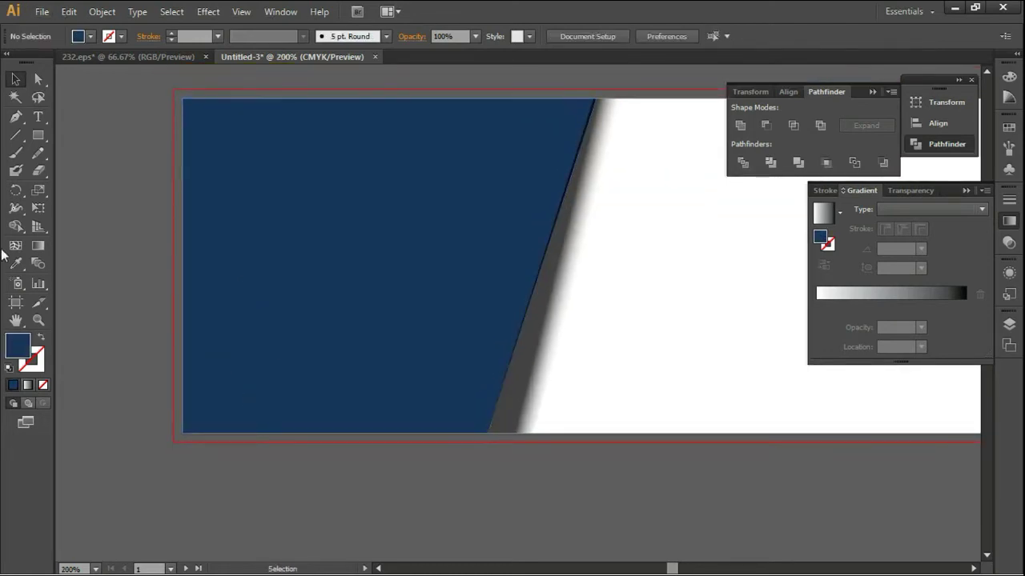
Draw a thin white bar starting from the navy panel's left edge.
left_click_drag(182, 326, 368, 353)
left_click(18, 80)
left_click(90, 36)
left_click(30, 62)
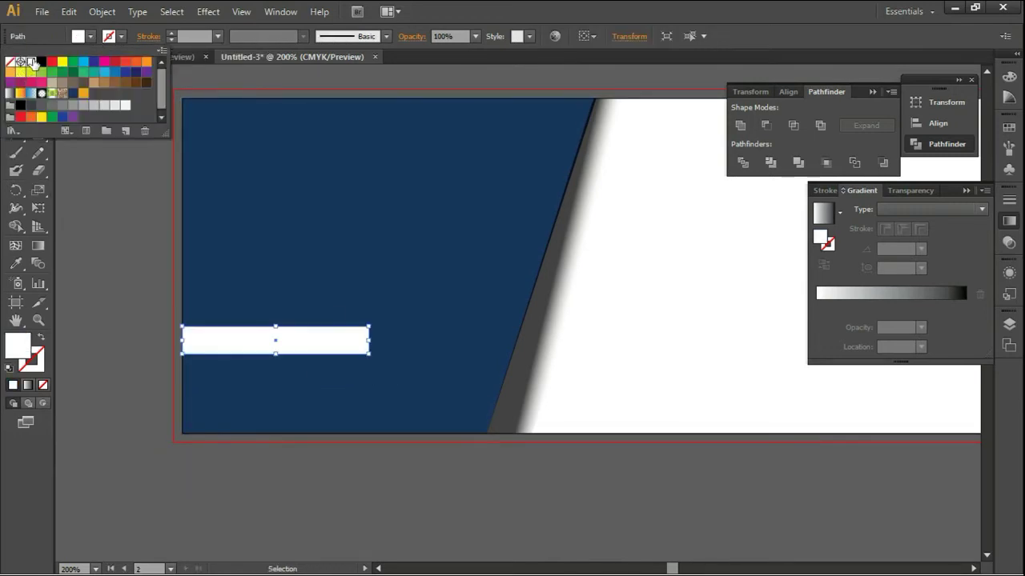
key("Up")
key("Up")
key("Up")
key("Up")
key("Up")
key("Up")
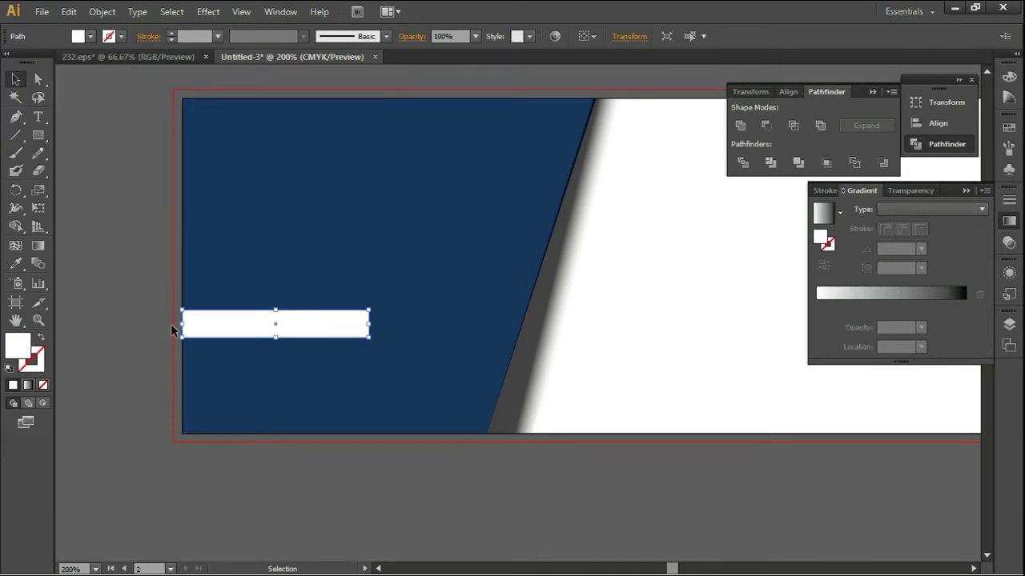
left_click_drag(275, 311, 275, 319)
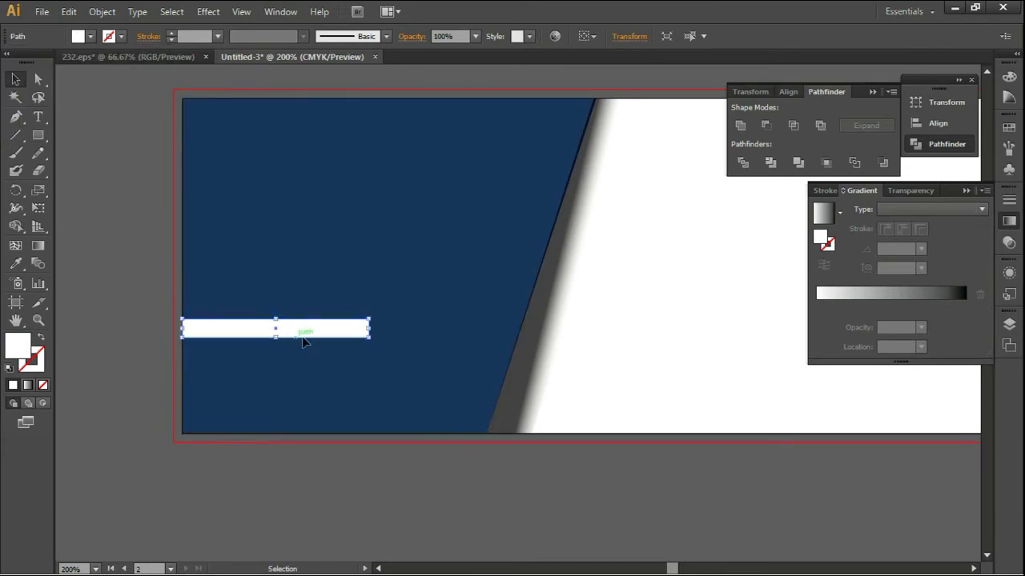
Slant the white bar's right end inward with Direct Selection.
scroll(321, 341, "up", 1, "alt")
left_click(37, 79)
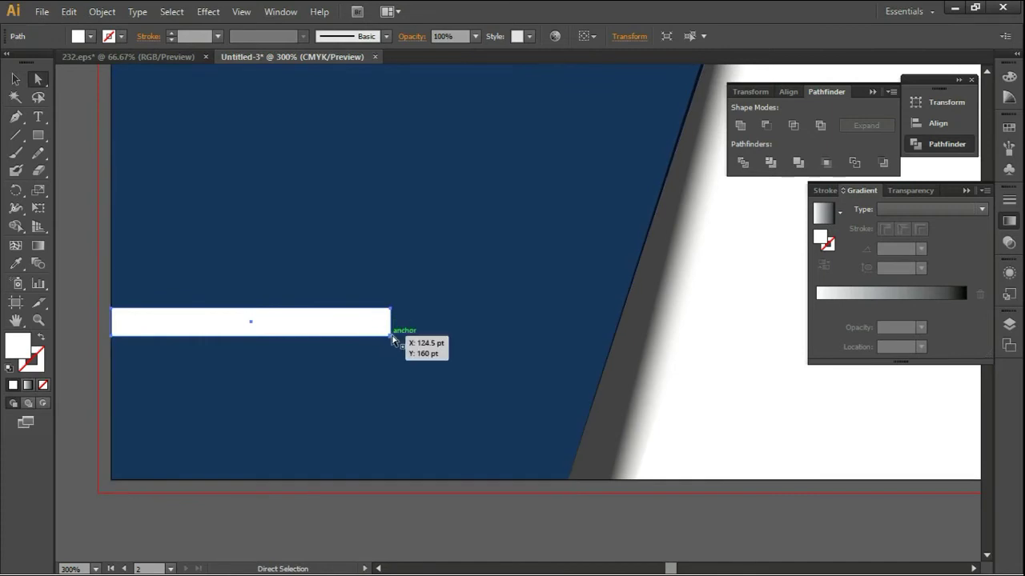
left_click_drag(390, 309, 372, 309)
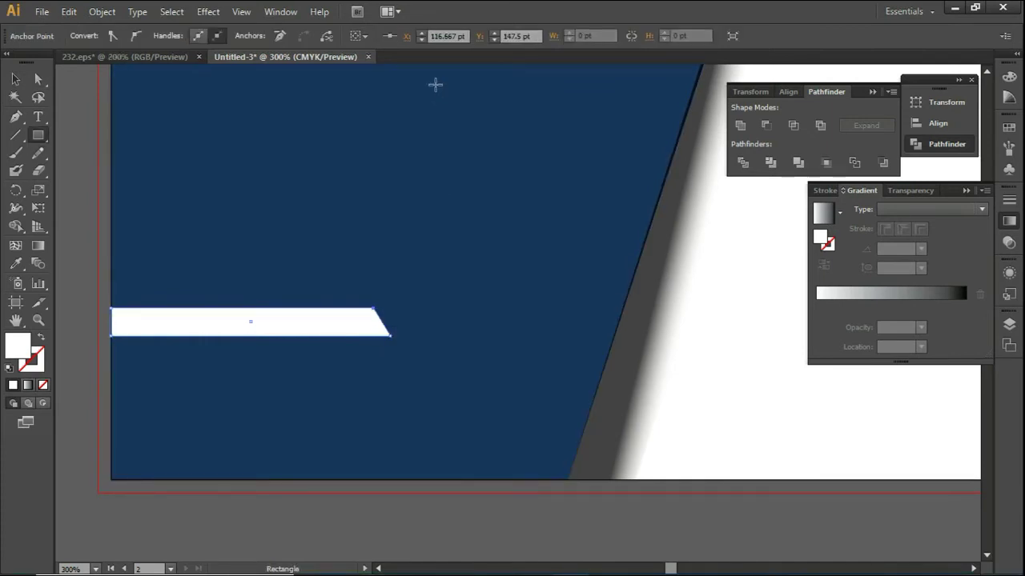
scroll(457, 117, "up", 2)
scroll(468, 193, "down", 1, "alt")
Draw a tall white bar, tilt it rightward, and line it up with the stripe's end.
left_click_drag(449, 151, 426, 345)
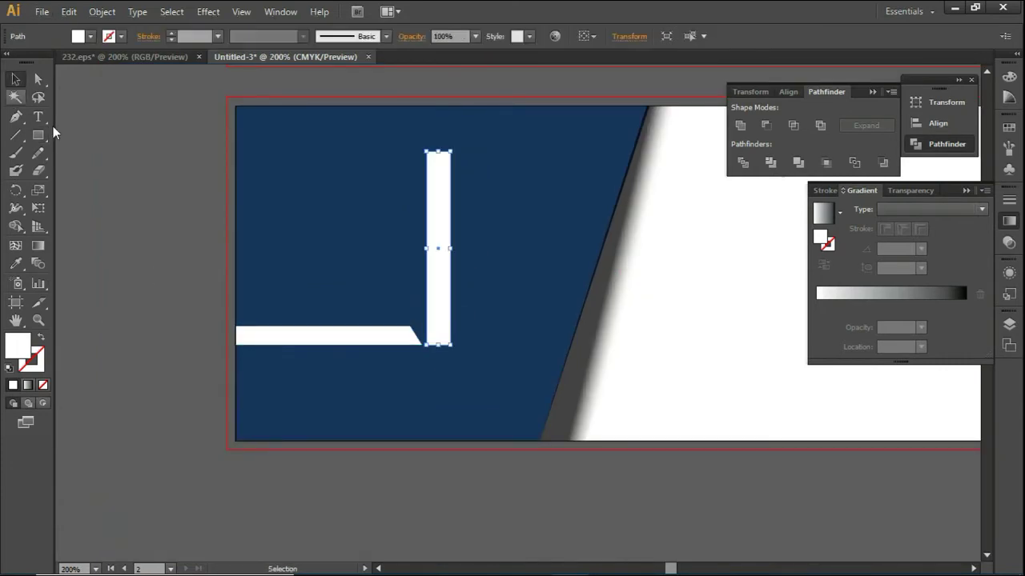
left_click_drag(423, 145, 453, 146)
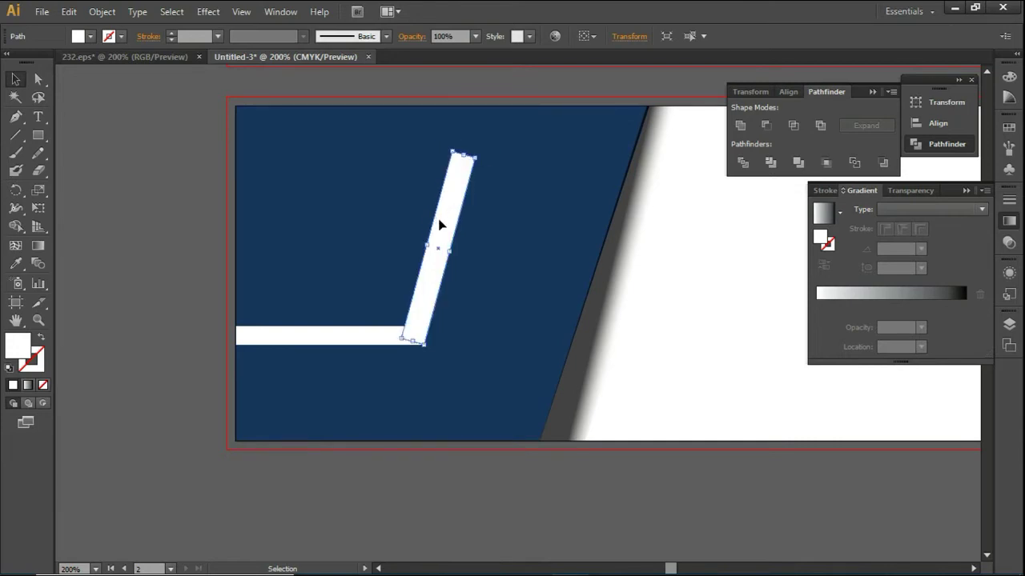
scroll(441, 229, "up", 1)
key("Down")
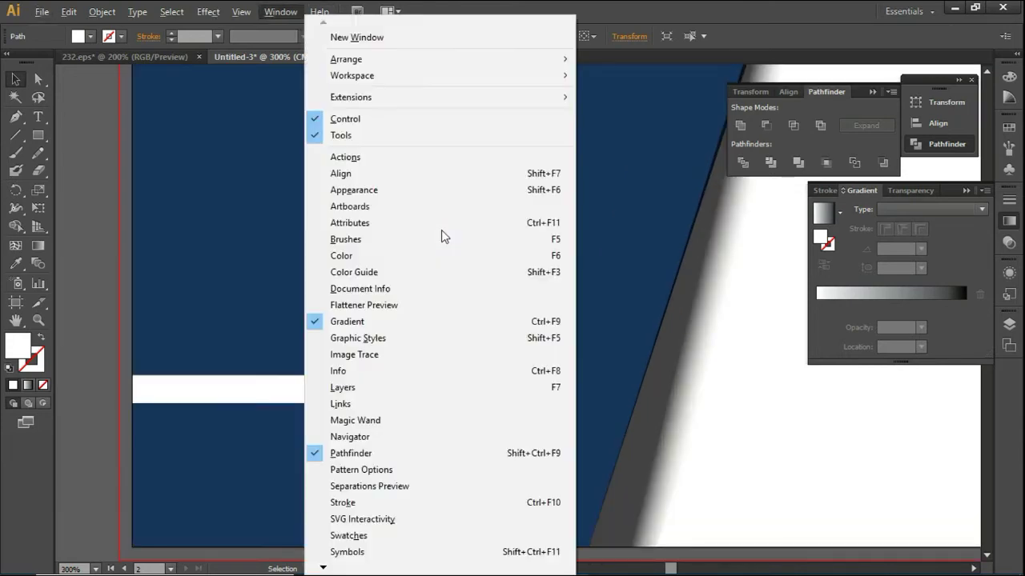
left_click(108, 253)
key("Up")
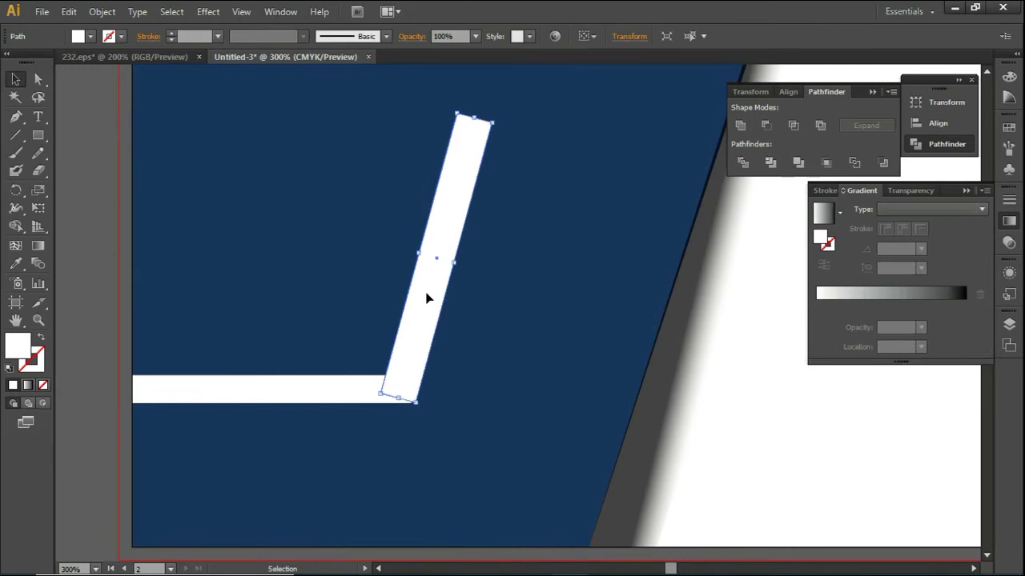
scroll(427, 318, "up", 1)
scroll(430, 320, "up", 2)
scroll(457, 339, "down", 2)
left_click_drag(362, 308, 350, 309)
Tilt the white upright bar further, to about -16.5°.
left_click(273, 223)
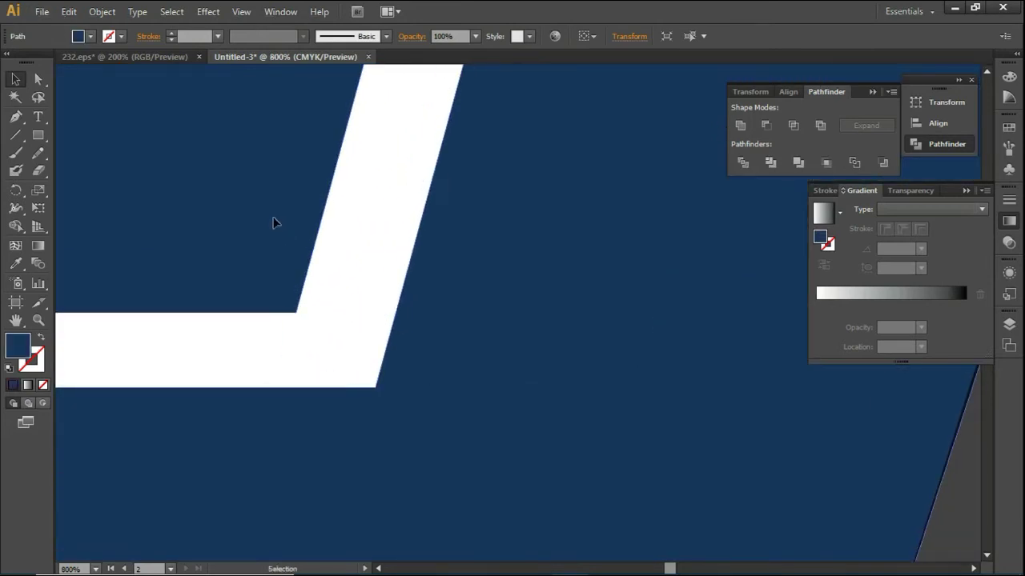
scroll(537, 389, "down", 3)
scroll(582, 313, "up", 1)
scroll(565, 328, "up", 1)
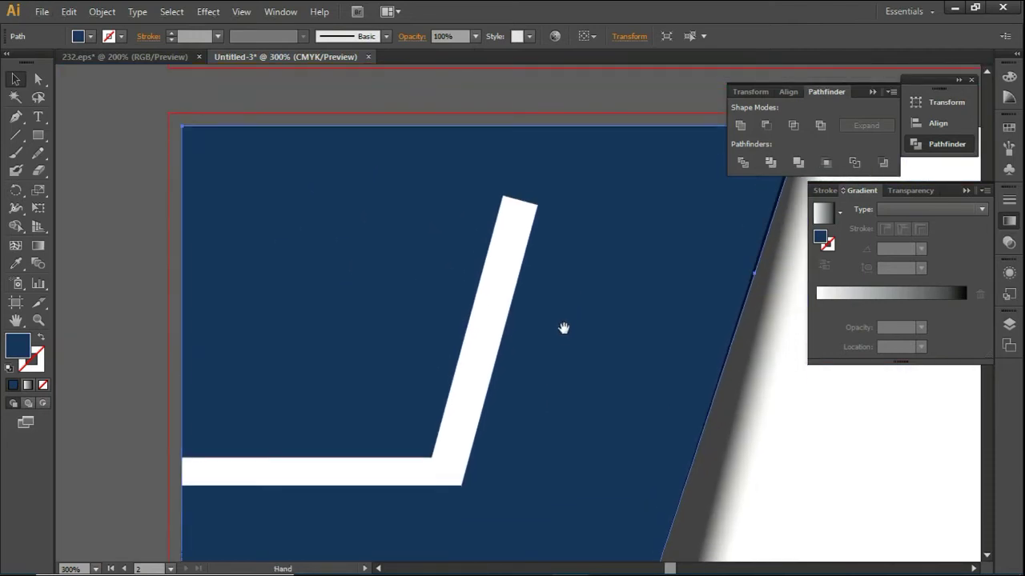
scroll(562, 301, "down", 1)
left_click(501, 254)
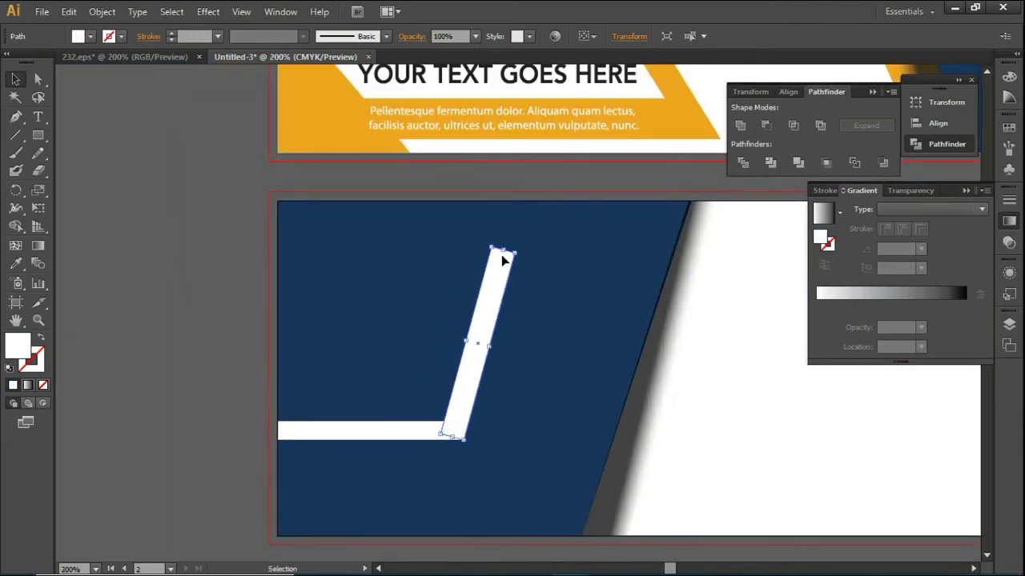
scroll(514, 346, "up", 1)
left_click_drag(520, 150, 524, 151)
Move the tilted bar to meet the stripe's end and shorten it from the top.
left_click(268, 240)
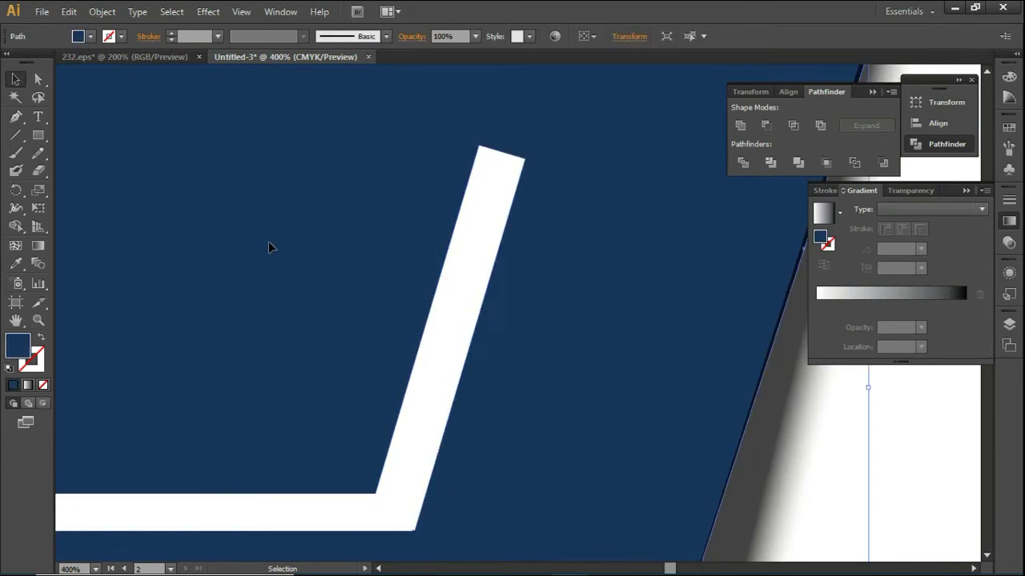
scroll(470, 432, "up", 2)
left_click_drag(371, 335, 371, 337)
scroll(489, 359, "down", 3)
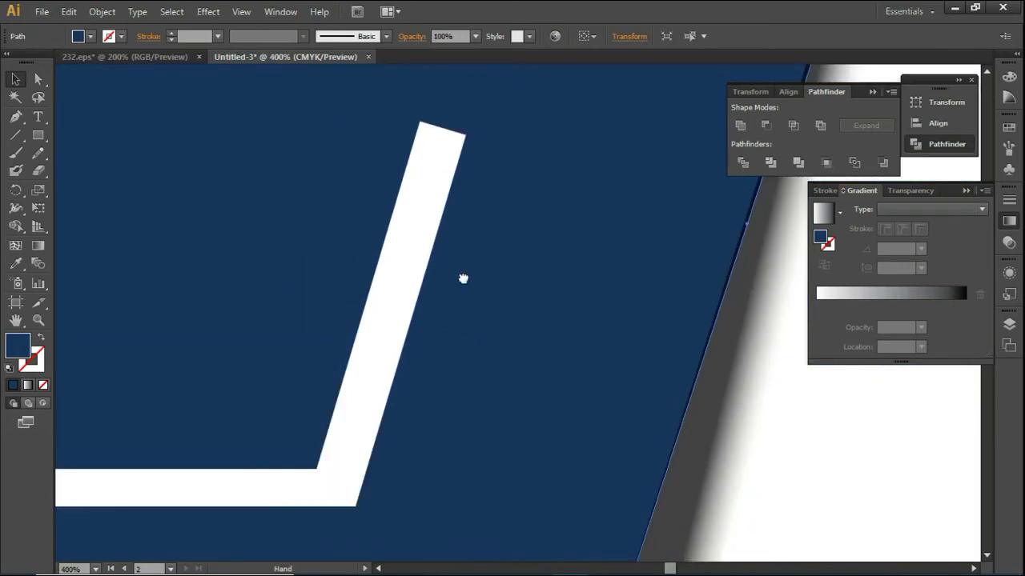
left_click(430, 238)
mouse_move(435, 216)
left_mouse_down()
mouse_move(428, 231)
mouse_move(619, 300)
left_mouse_up()
Draw a wide white horizontal block extending right from the tilted bar's top.
key("m")
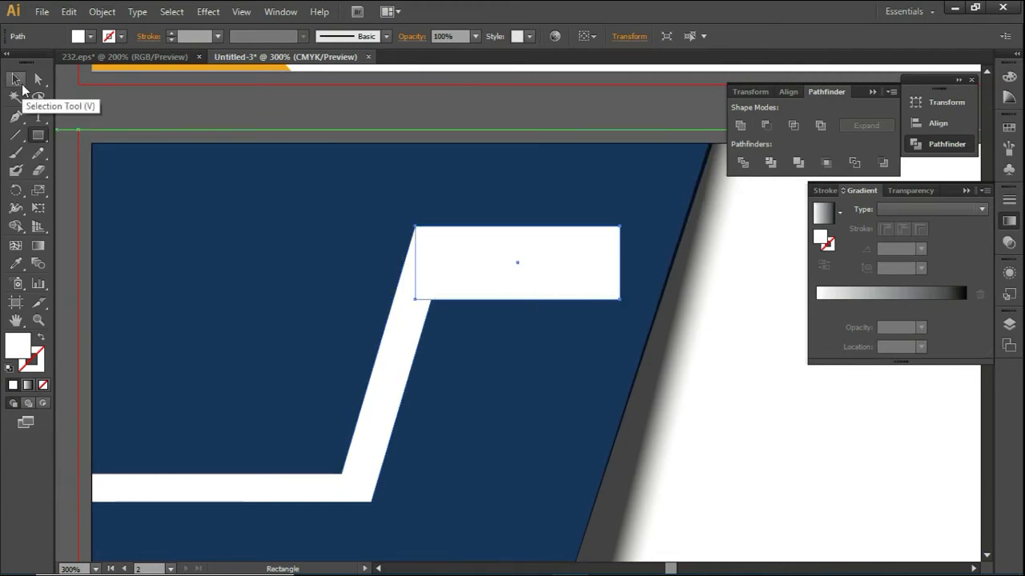
left_click(17, 79)
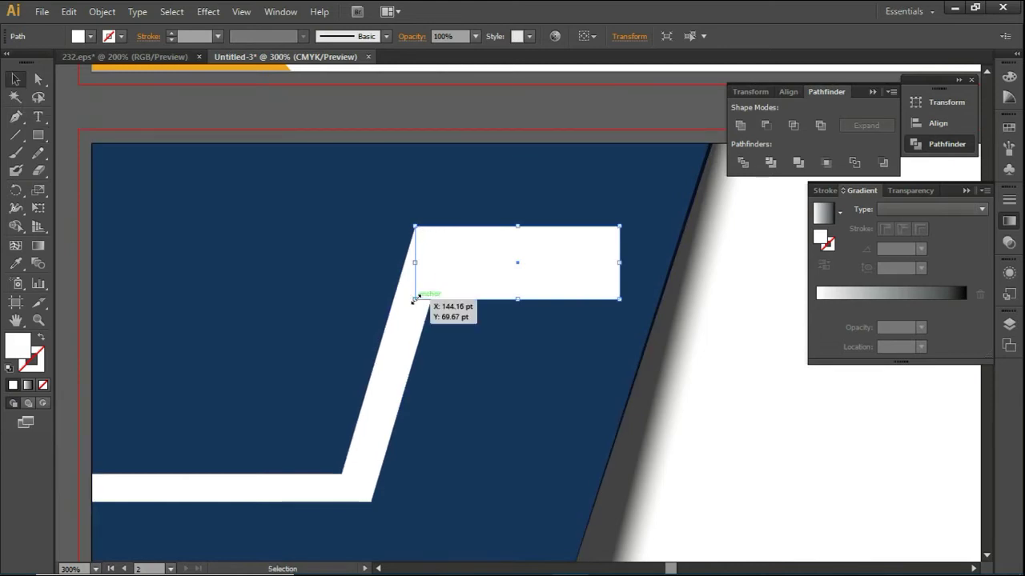
left_click(111, 166)
Draw a small rectangle up to the panel's top edge, then delete it.
scroll(454, 317, "down", 1)
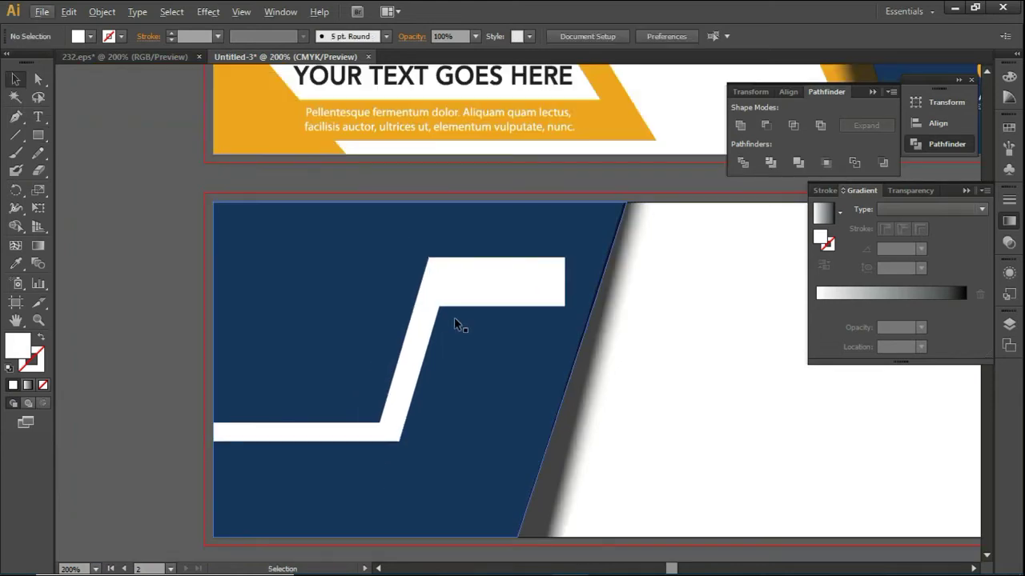
key("m")
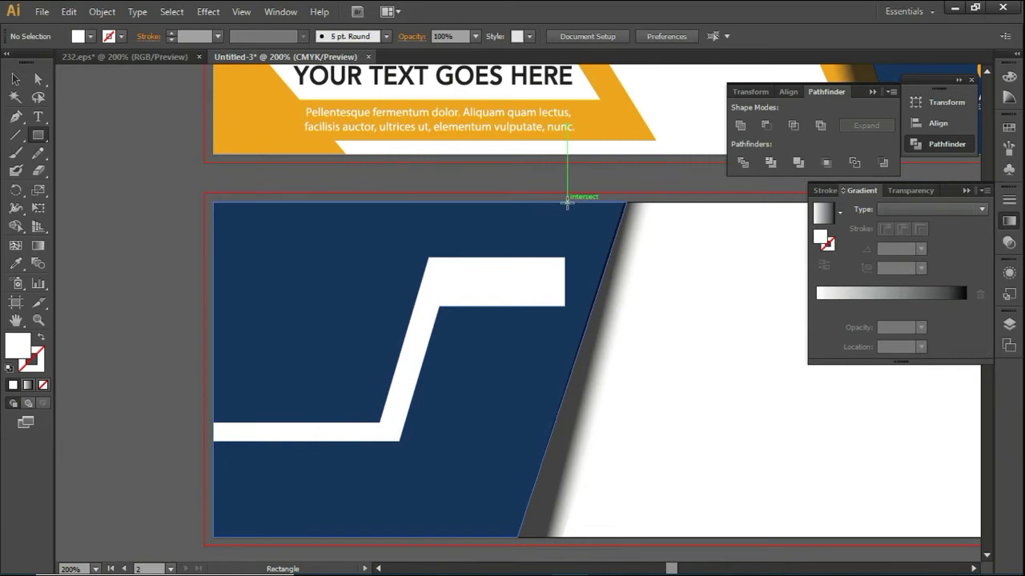
left_click_drag(566, 201, 548, 271)
left_click(25, 80)
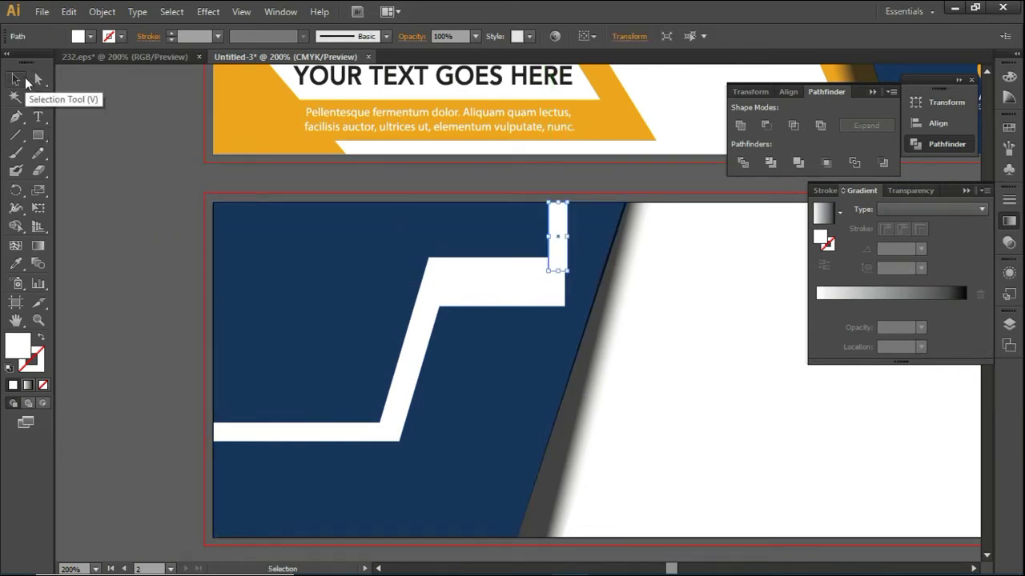
left_click(676, 291)
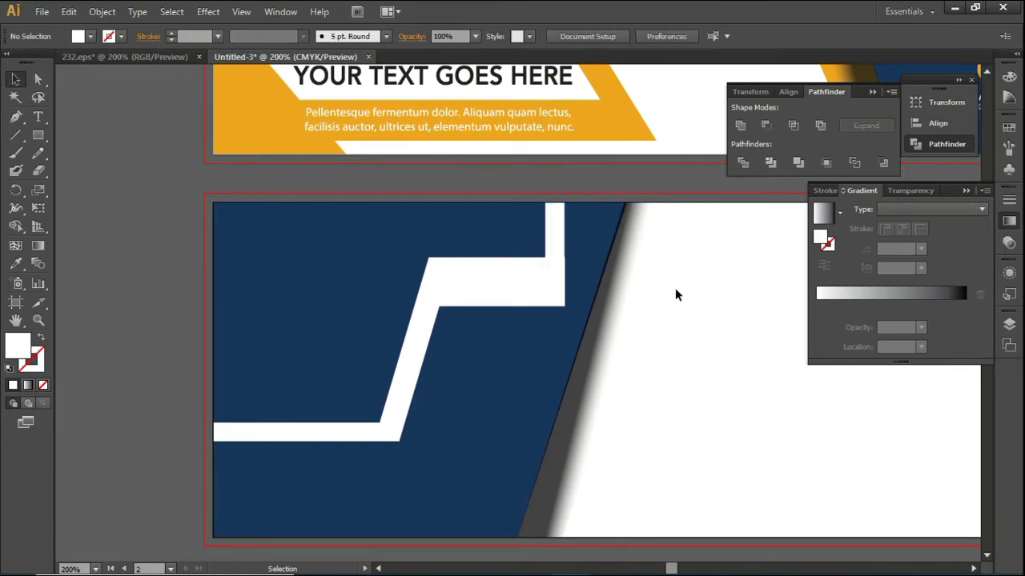
left_click(554, 231)
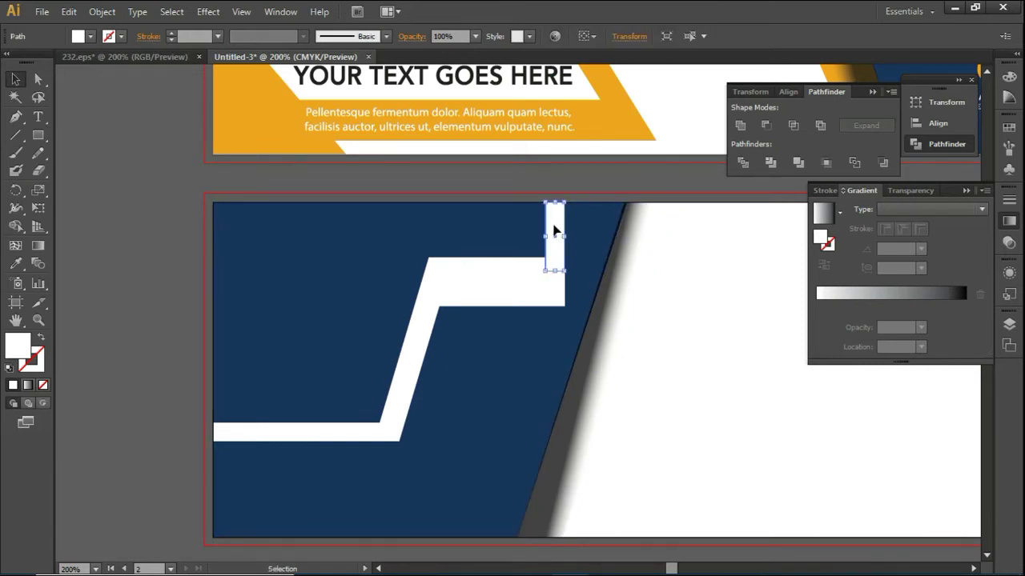
key("Delete")
Slant the wide white block's right end by moving its corner anchor.
left_click(560, 285)
key("a")
left_click_drag(564, 306, 549, 311)
left_click(670, 334)
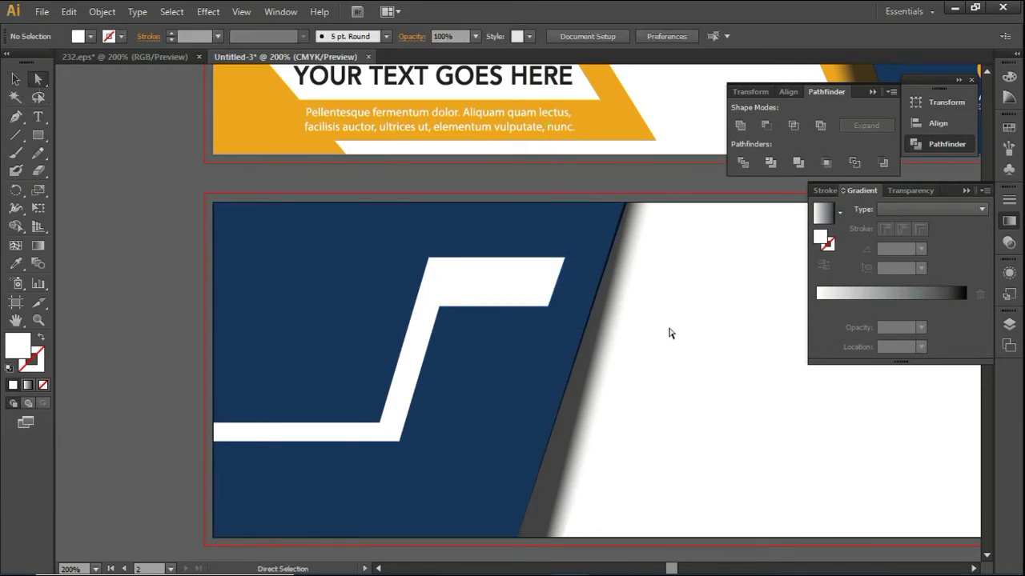
scroll(680, 343, "up", 1, "alt")
scroll(604, 213, "up", 2)
Add an anchor point and pull the zigzag's corner up to the navy panel's top edge.
left_click(496, 277)
left_click_drag(16, 116, 82, 131)
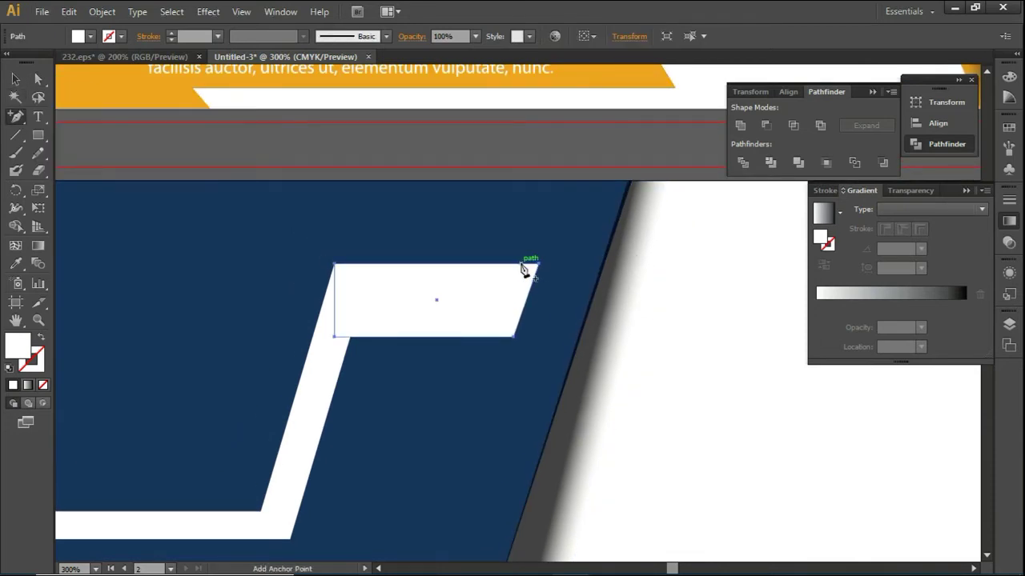
key("a")
left_click_drag(538, 265, 571, 179)
left_click_drag(517, 263, 532, 208)
key("ctrl+z")
left_click(19, 119)
left_click(37, 79)
left_click_drag(518, 262, 548, 181)
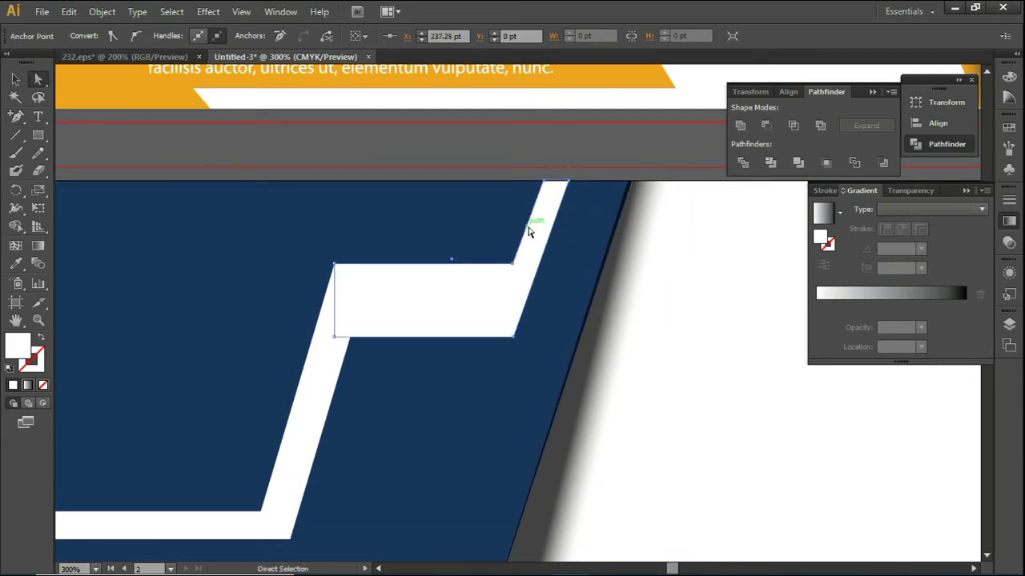
left_click(671, 372)
Draw a thin white bar along the artboard's top edge.
key("ctrl+minus")
left_click(44, 137)
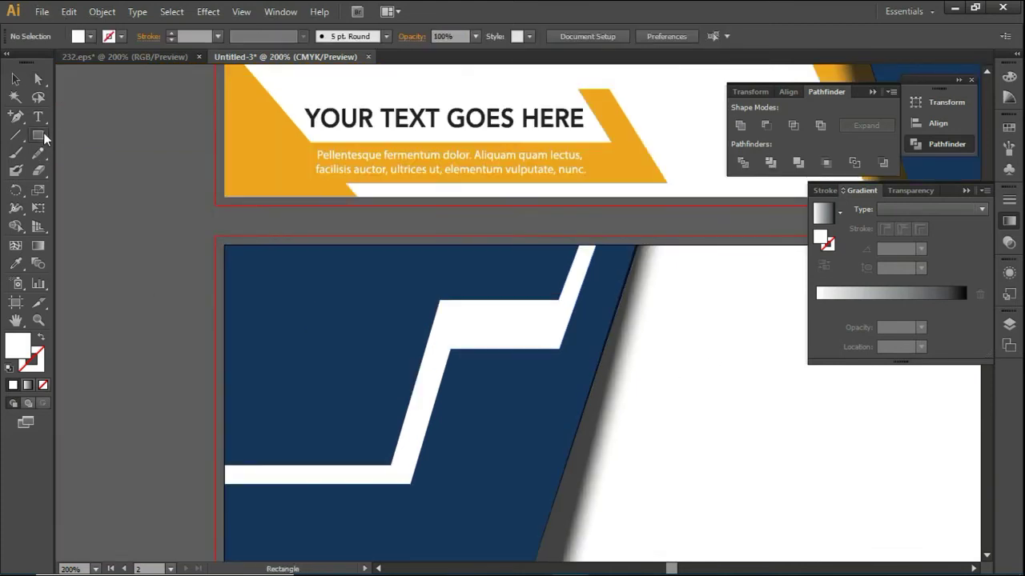
left_click_drag(223, 242, 582, 260)
key("v")
left_click(192, 301)
Select both the thin top bar and the white zigzag stripe.
scroll(192, 301, "down", 1)
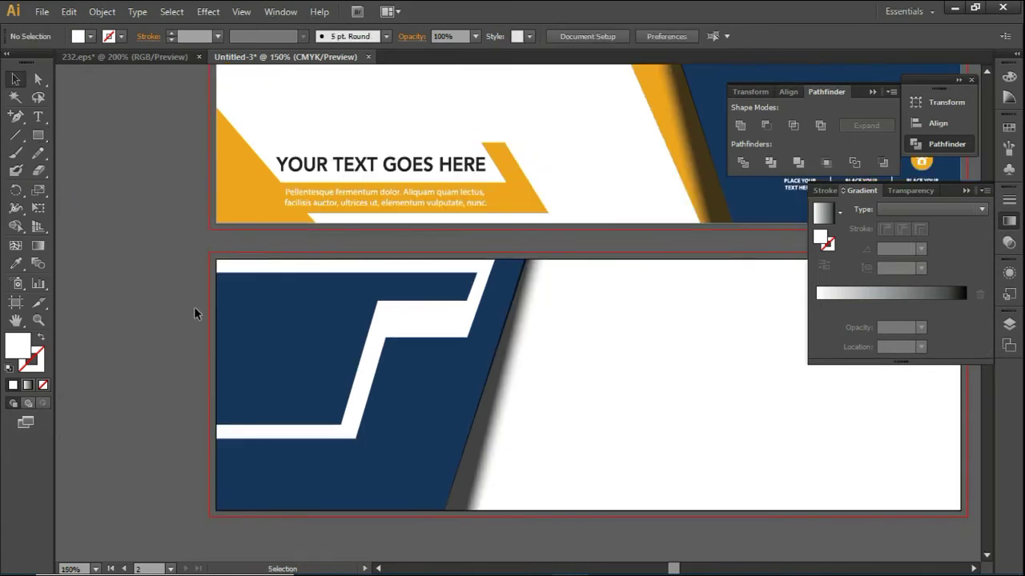
scroll(532, 408, "up", 1)
left_click_drag(547, 380, 686, 359)
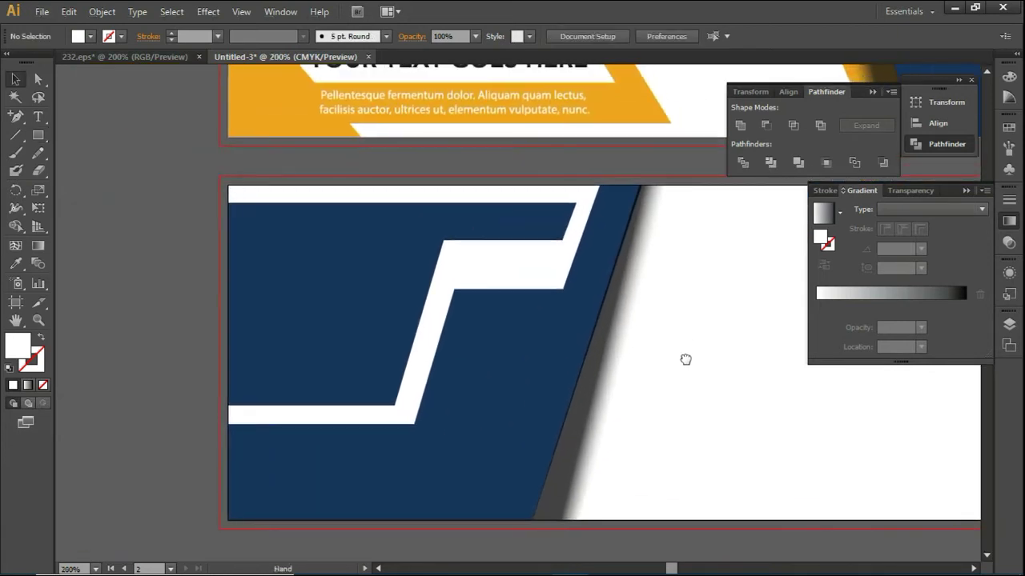
left_click(377, 195)
left_click_drag(566, 237, 334, 426)
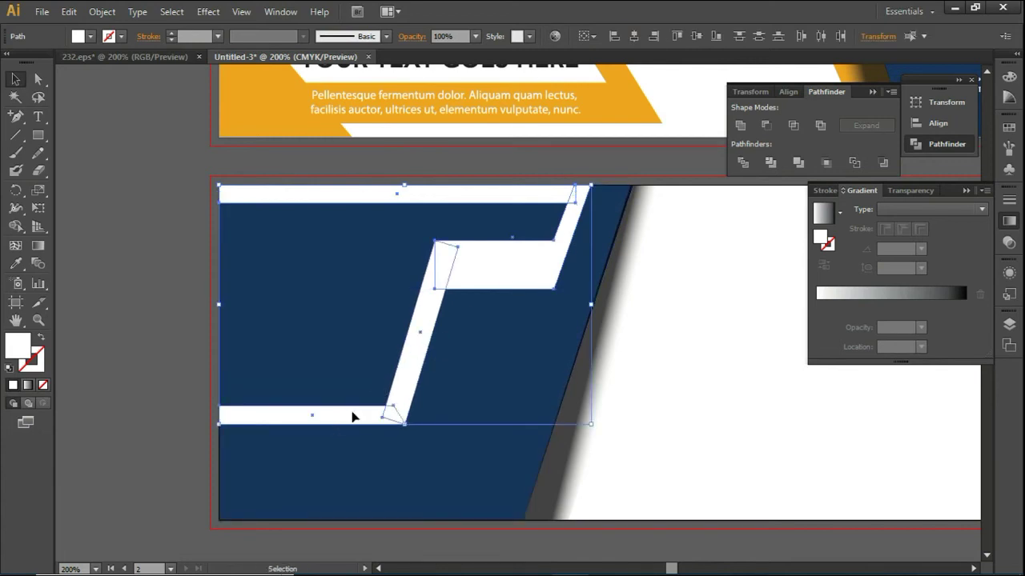
Merge the thin top bar and the zigzag into one white shape.
left_click(735, 124)
left_click(669, 355)
left_click_drag(670, 330, 674, 308)
Draw a diagonal line across the navy panel, divide along it, and ungroup the pieces.
left_click(14, 141)
left_click_drag(597, 165, 476, 499)
left_click(16, 82)
left_click(742, 162)
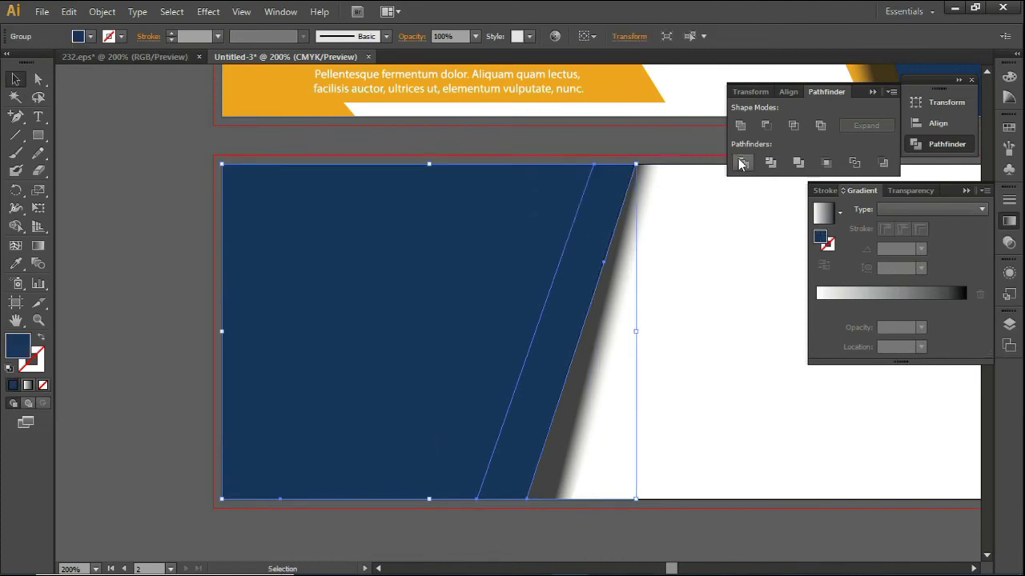
right_click(497, 256)
left_click(526, 339)
Send the navy piece behind the white zigzag.
left_click(466, 328)
right_click(463, 325)
left_click(531, 538)
left_click(680, 457)
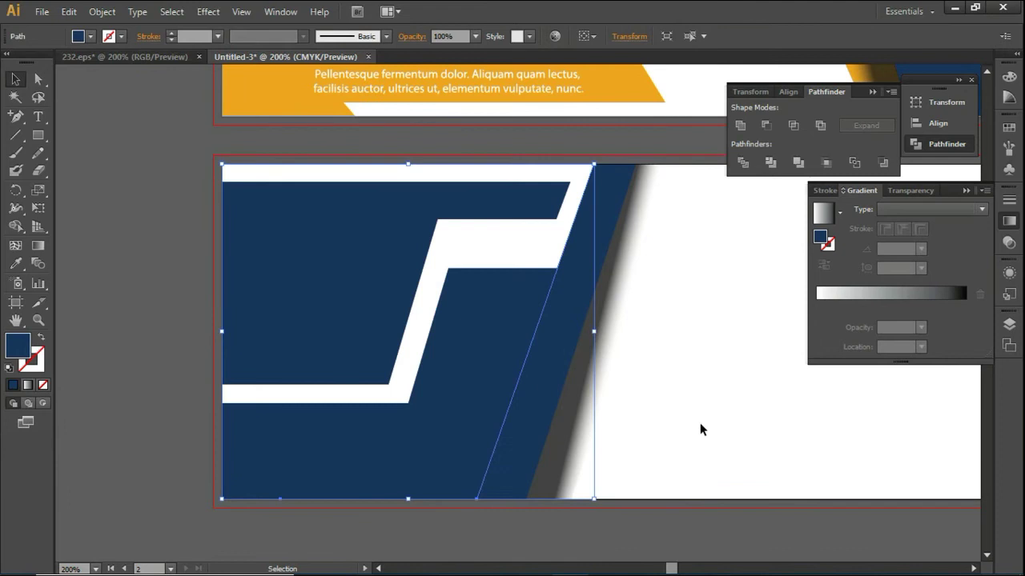
left_click(700, 422)
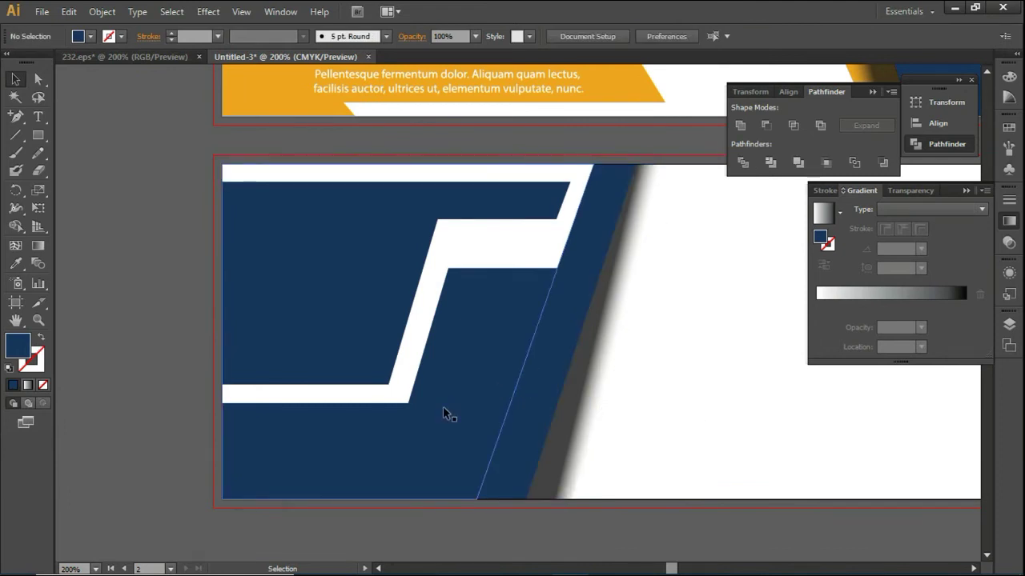
Divide the navy shape along the white zigzag and ungroup the resulting pieces.
left_click(407, 355)
left_click(384, 435, "shift")
left_click(742, 164)
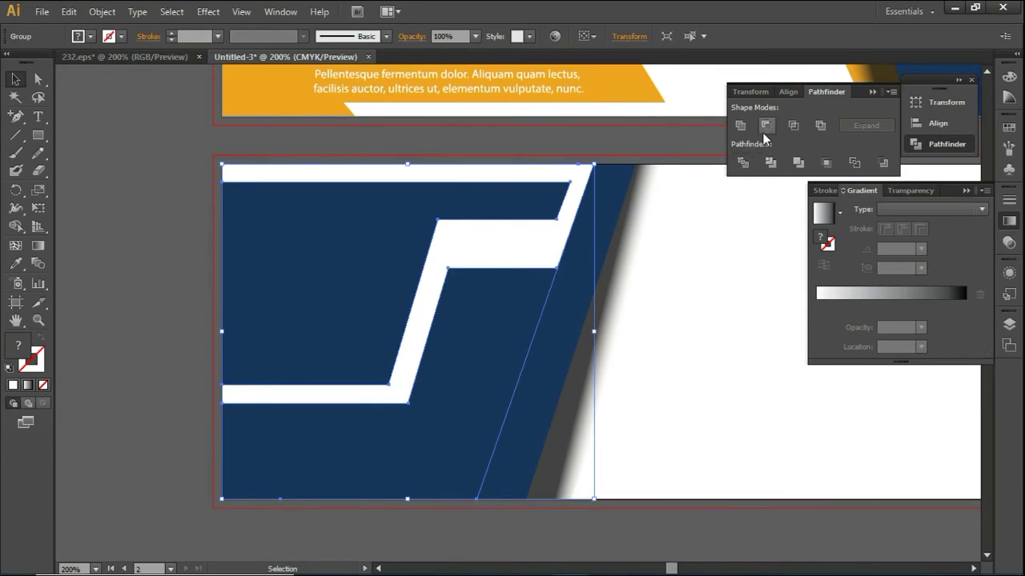
left_click(765, 126)
key("ctrl+z")
right_click(433, 344)
left_click(530, 429)
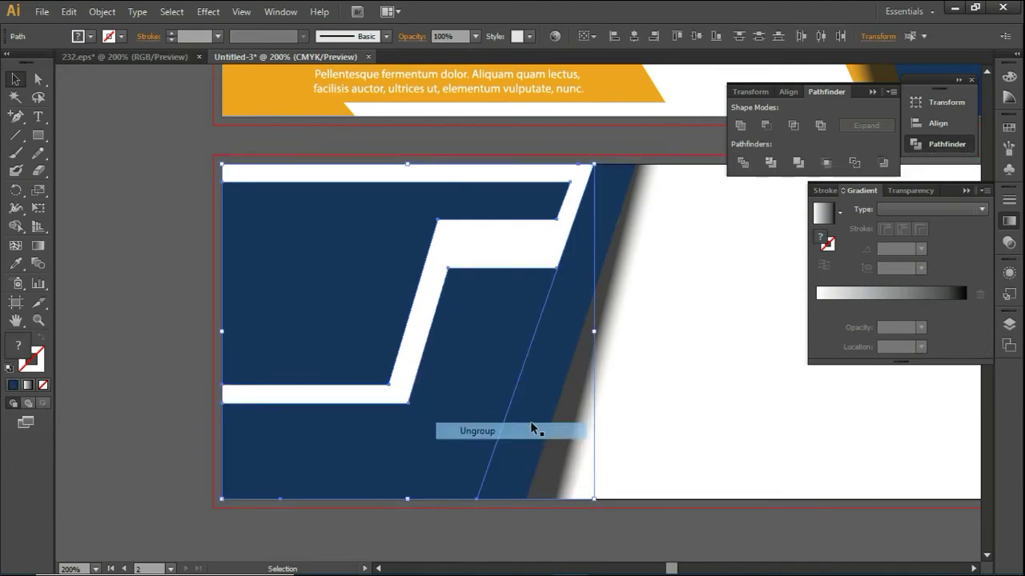
left_click(465, 414)
Give the lower navy piece the banner's orange colour with the Eyedropper.
right_click(467, 419)
left_click(714, 418)
left_click(367, 233)
left_click(407, 455)
left_click(16, 264)
left_click(290, 86)
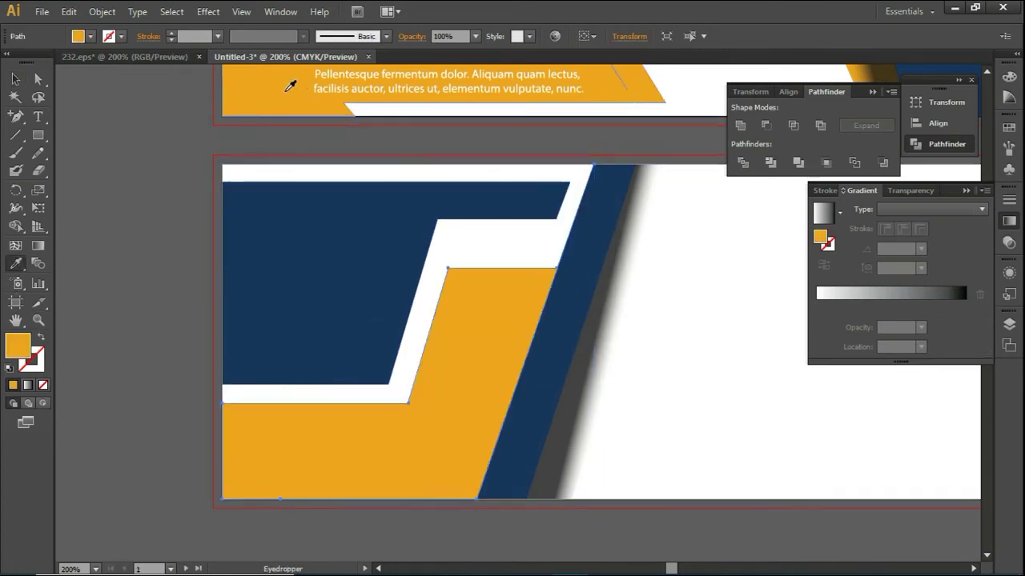
left_click(16, 79)
left_click(109, 226)
key("ctrl+minus")
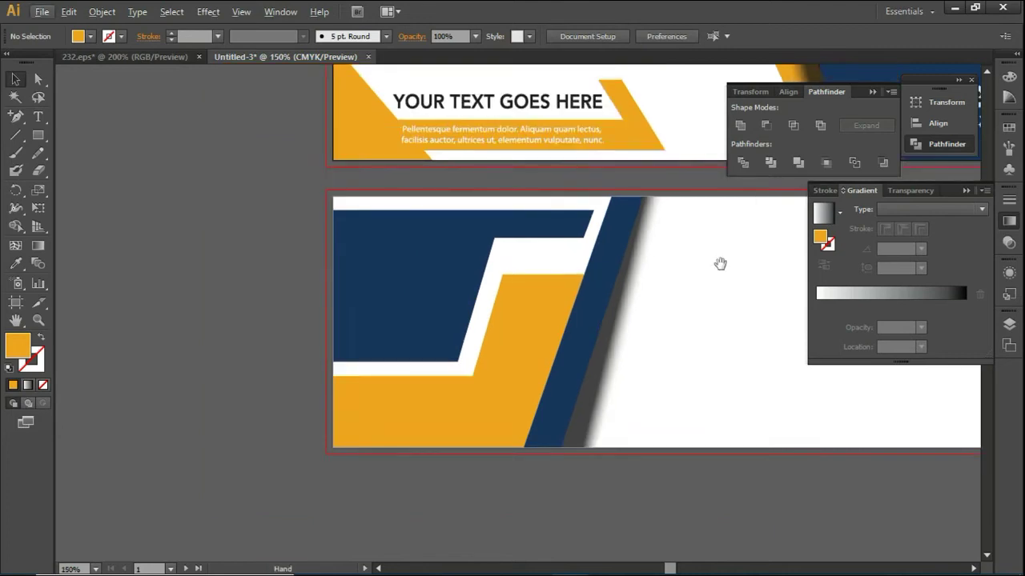
Change the orange piece's stacking order and widen it right up to the stripe.
right_click(420, 386)
mouse_move(464, 359)
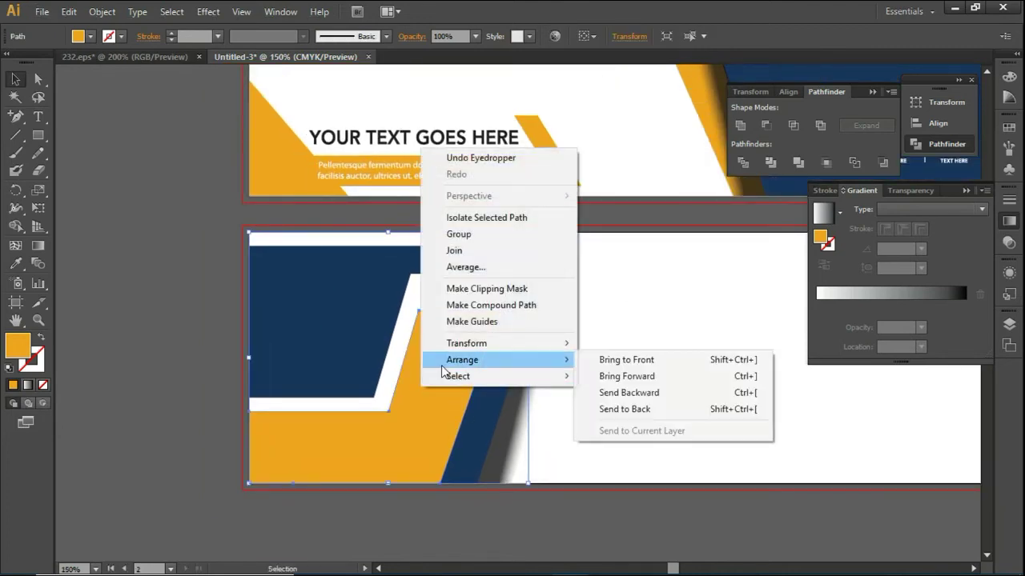
left_click(630, 365)
left_click_drag(526, 359, 548, 358)
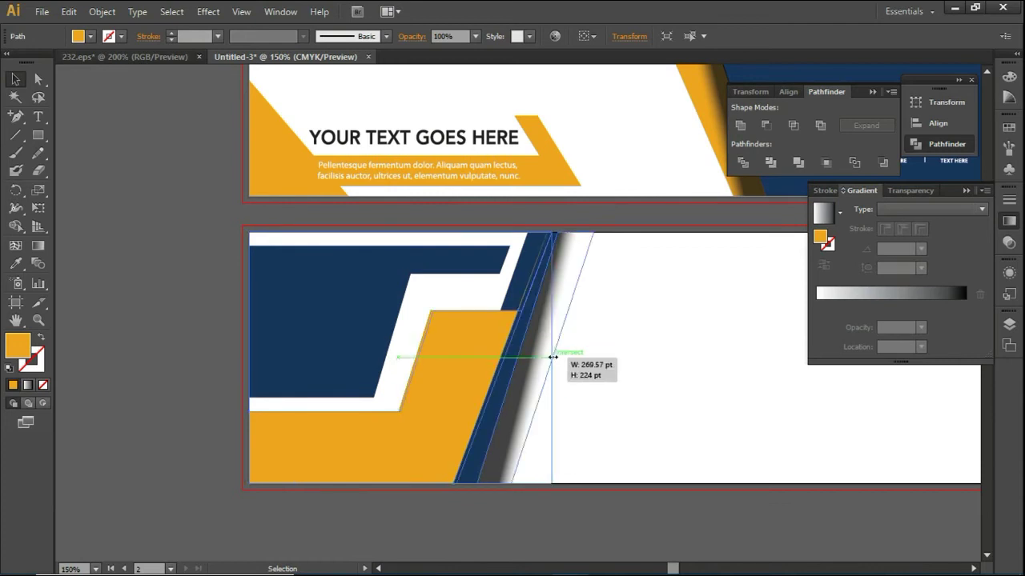
left_click_drag(548, 358, 551, 358)
left_click(630, 382)
Reshape the grey gradient shadow's top-right corner.
left_click(521, 406)
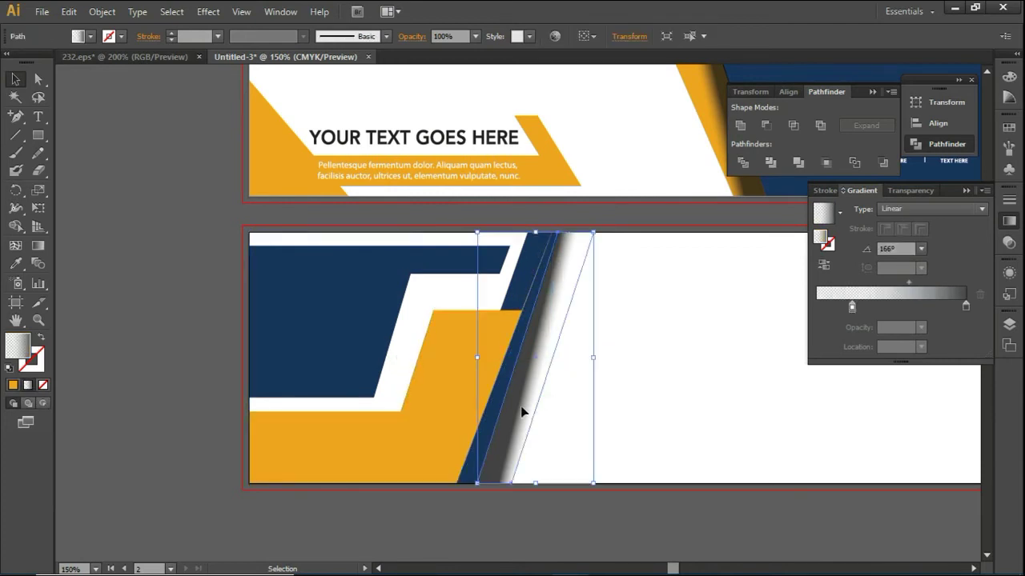
left_click_drag(596, 232, 601, 230)
left_click(661, 365)
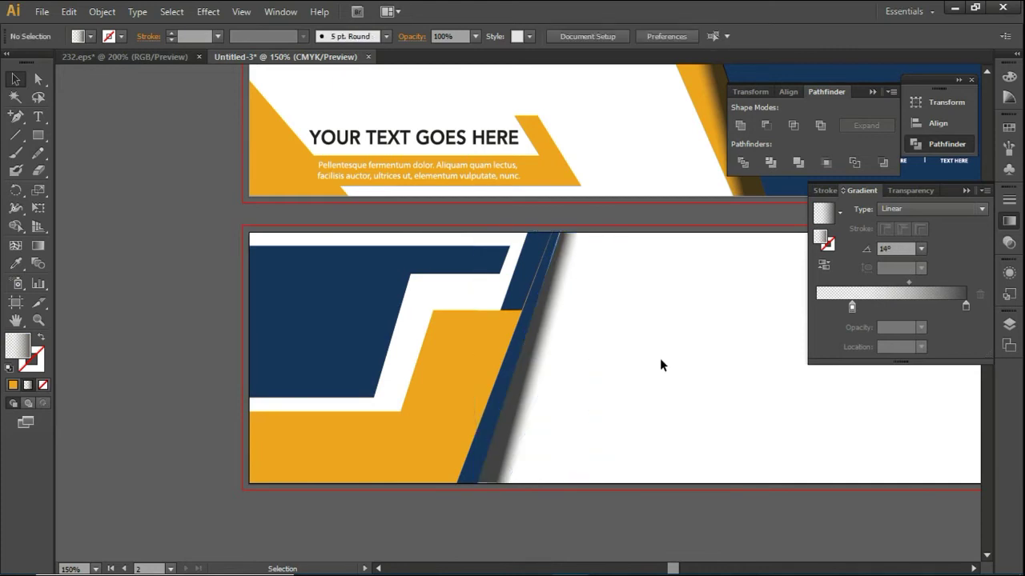
left_click(521, 407)
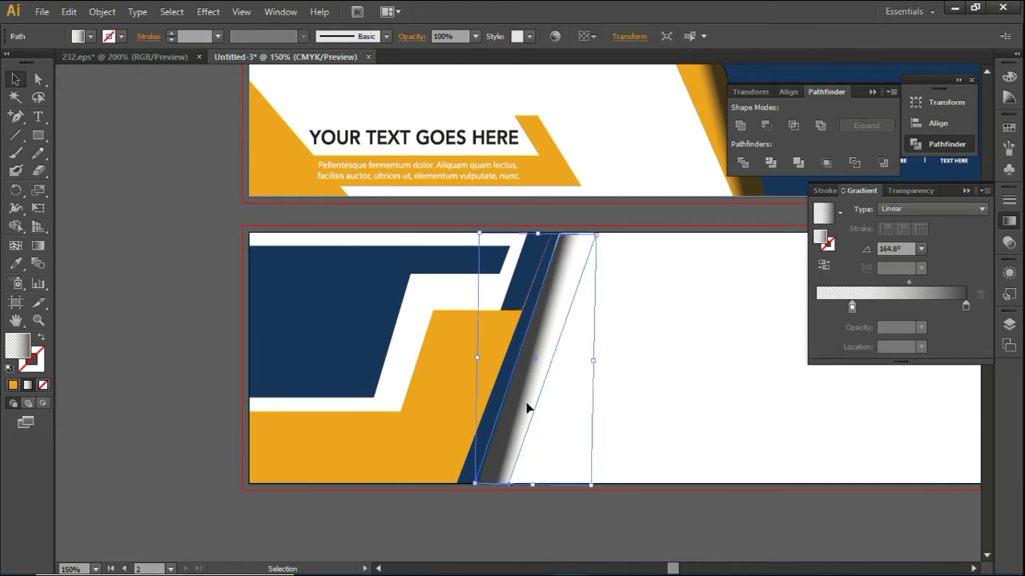
left_click(738, 434)
left_click(536, 273)
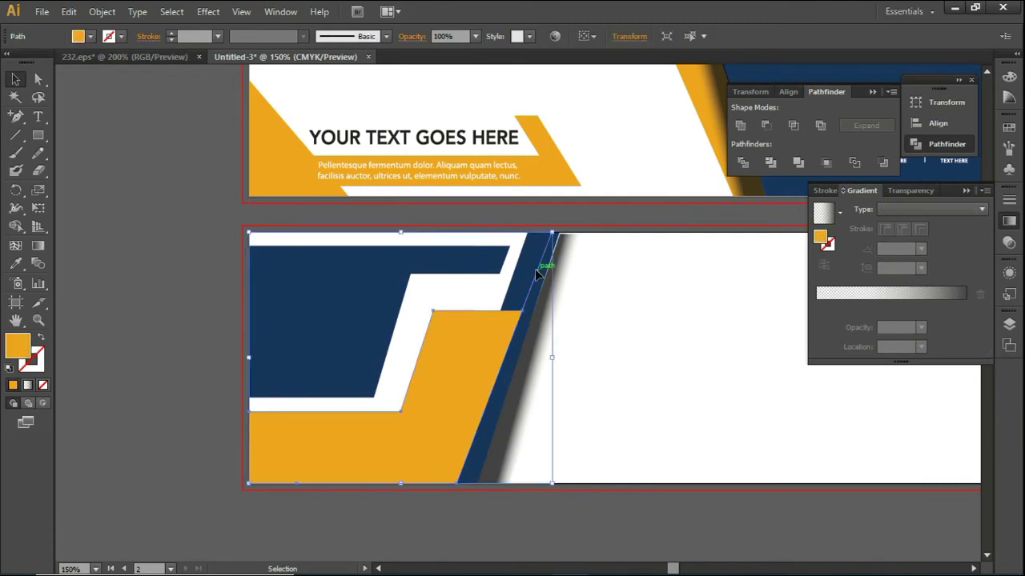
left_click(651, 291)
left_click(537, 290)
left_click(652, 297)
right_click(425, 349)
left_click(694, 349)
Erase the stray orange sliver beside the navy stripe.
left_click(547, 250)
left_click(37, 171)
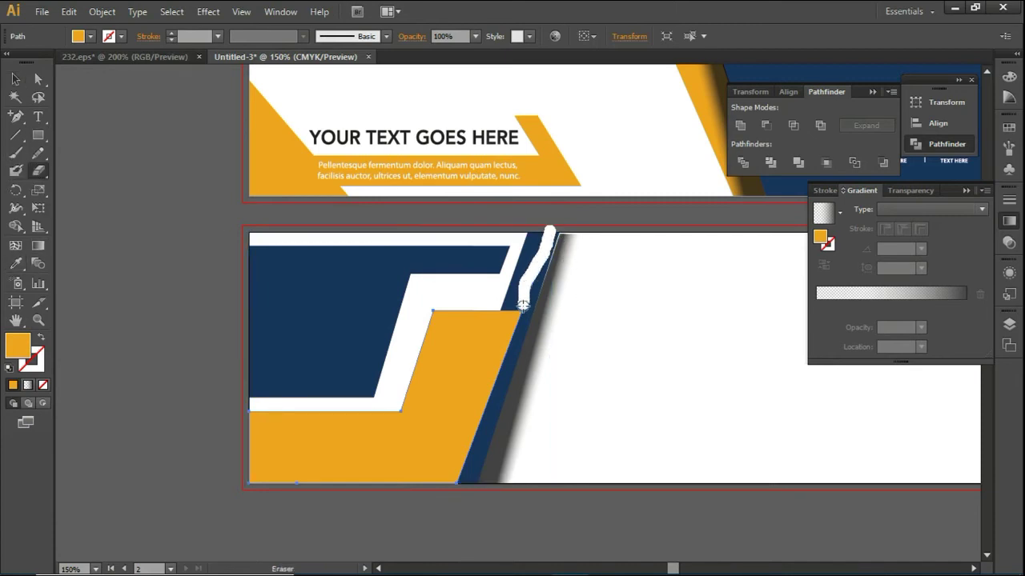
left_click_drag(522, 305, 521, 308)
key("v")
left_click(762, 336)
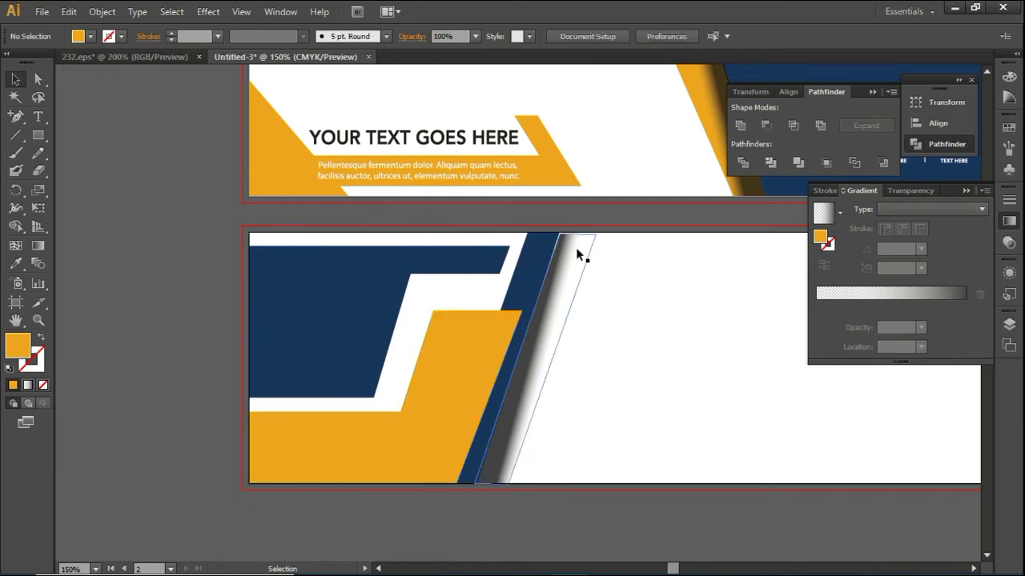
Nudge the gradient shadow up and stretch it down to the banner's bottom edge.
left_click(576, 250)
left_click(704, 302)
left_click(572, 298)
key("Up")
left_click_drag(532, 482, 531, 489)
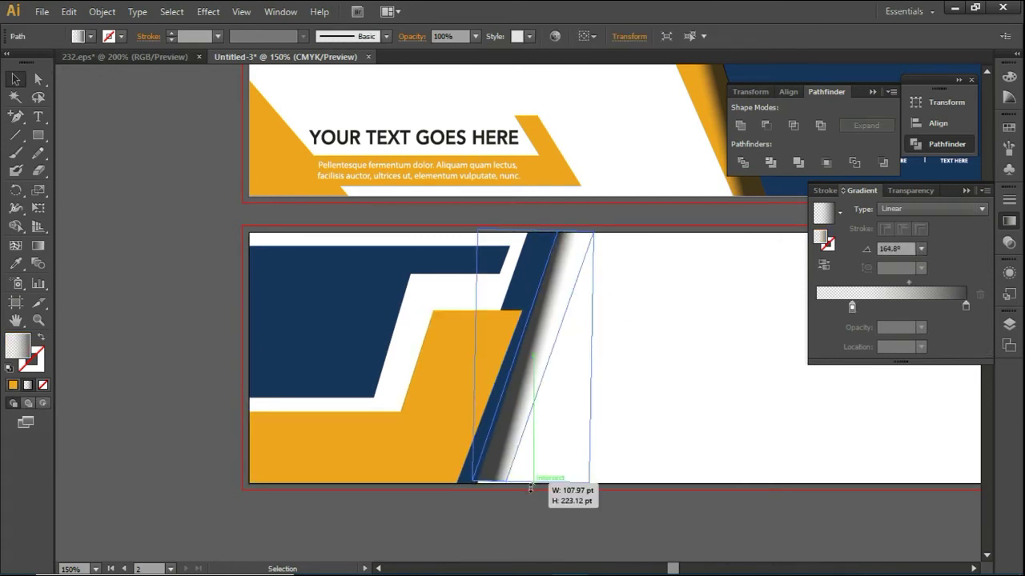
left_click(570, 528)
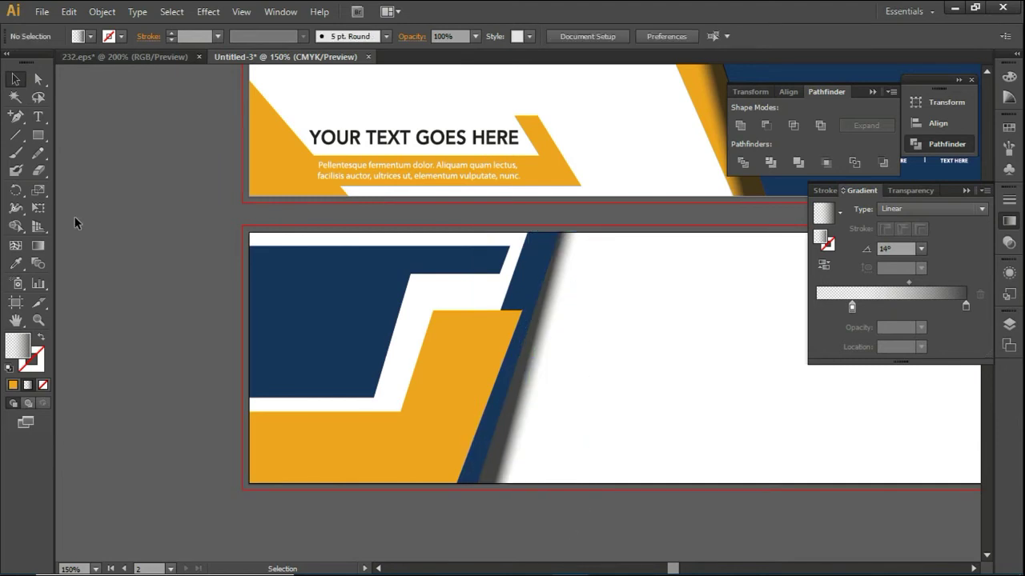
Frame both banners and select the CORPORATE BANNER elements on the first banner.
scroll(593, 325, "down", 1, "alt")
scroll(594, 324, "down", 1, "alt")
scroll(598, 325, "up", 1, "alt")
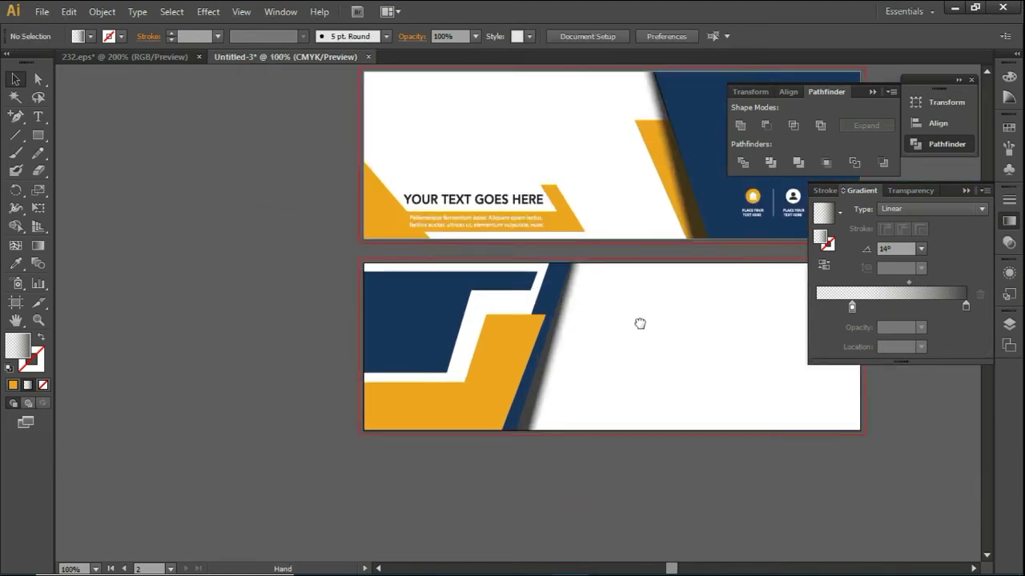
left_click_drag(638, 322, 501, 374)
left_click(589, 256)
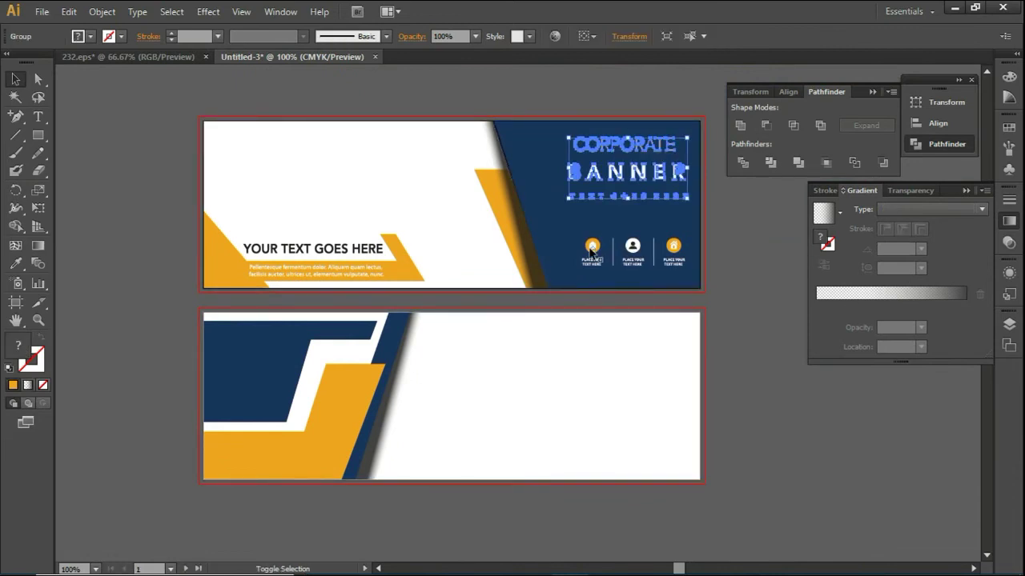
left_click(476, 382)
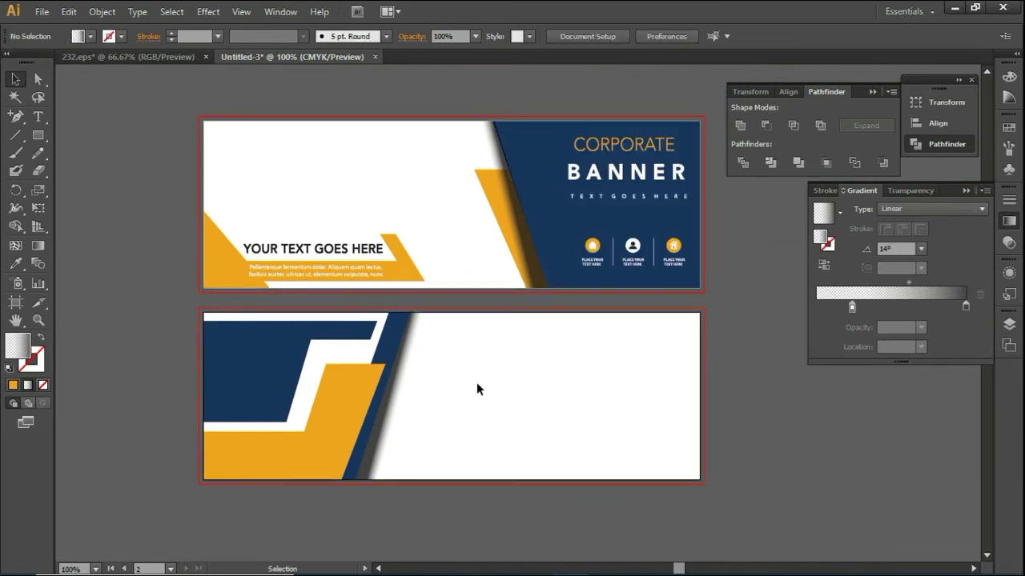
mouse_move(483, 515)
left_mouse_down()
mouse_move(434, 396)
mouse_move(467, 395)
left_mouse_up()
left_click(537, 393)
left_click(632, 261)
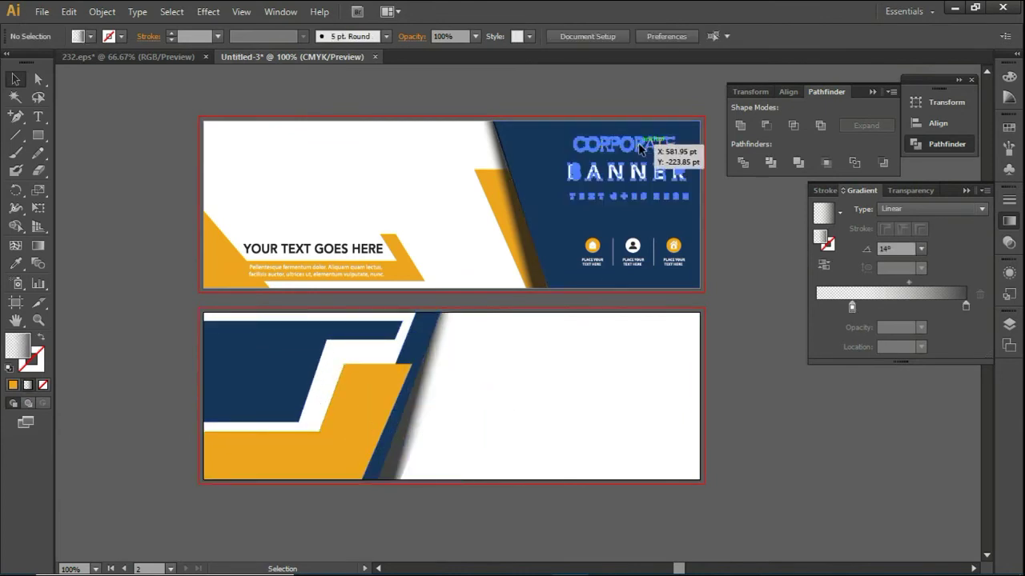
Move the CORPORATE BANNER text onto the second banner, bring it front, nudge left.
left_click(758, 302)
left_click_drag(620, 232, 259, 445)
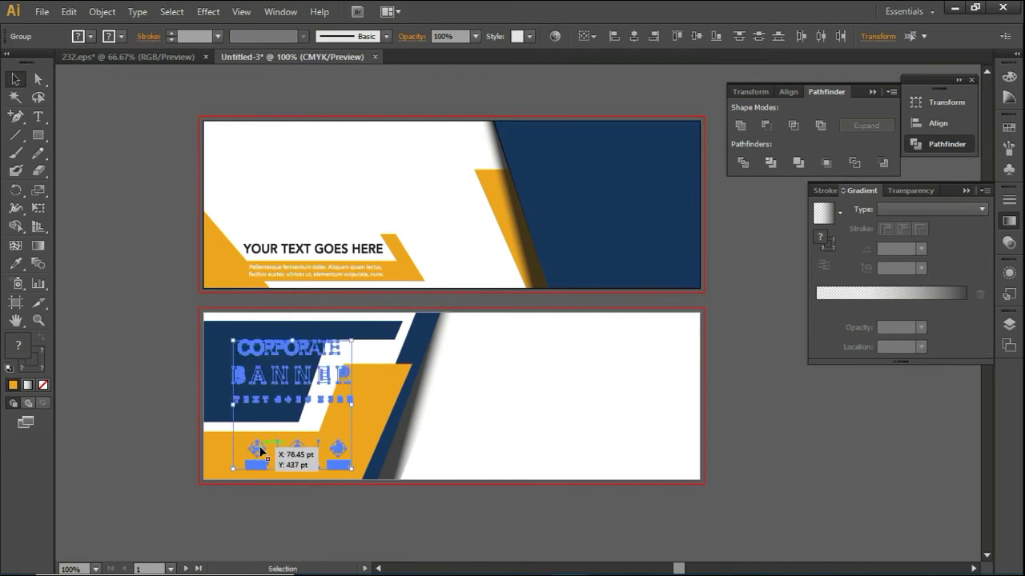
right_click(259, 446)
left_click(410, 421)
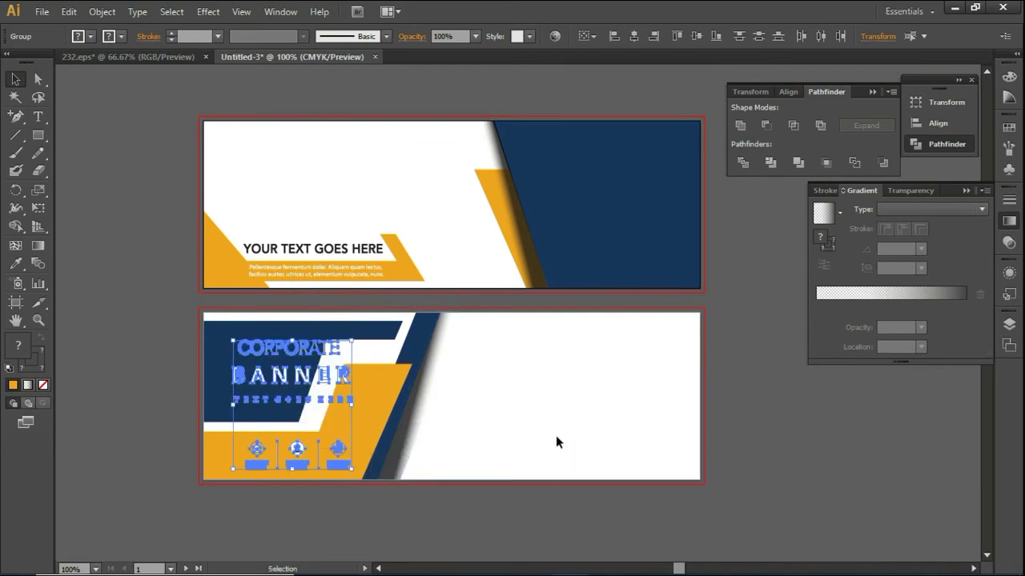
key("Left")
key("Left")
key("Left")
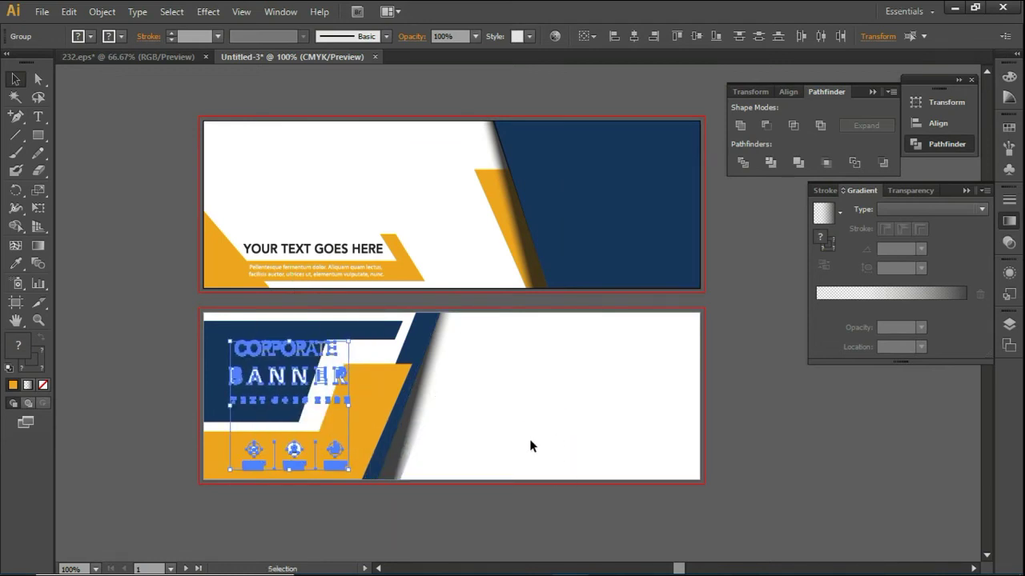
left_click(343, 524)
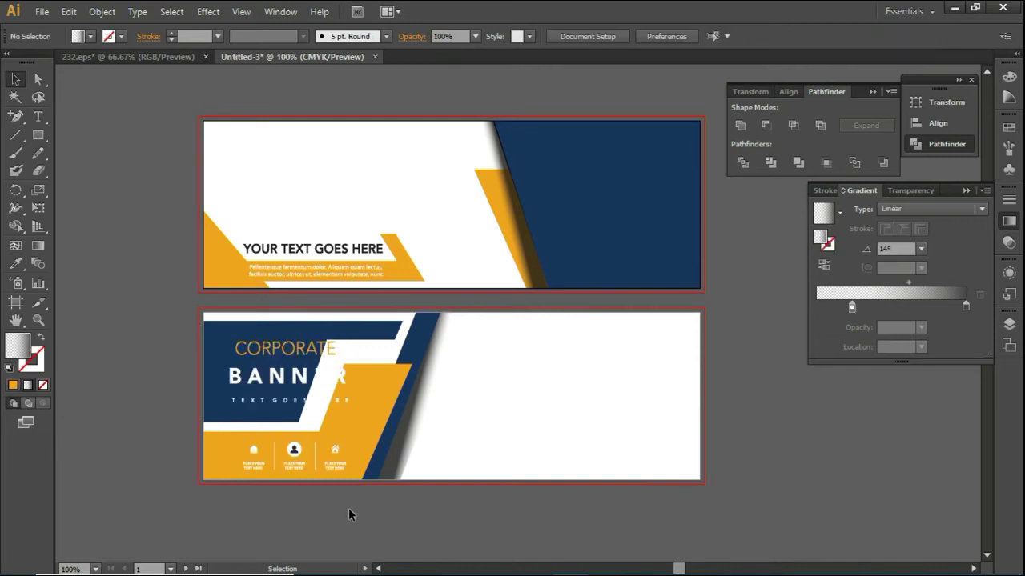
Reshape the gradient shadow along the navy stripe.
left_click_drag(348, 512, 372, 473)
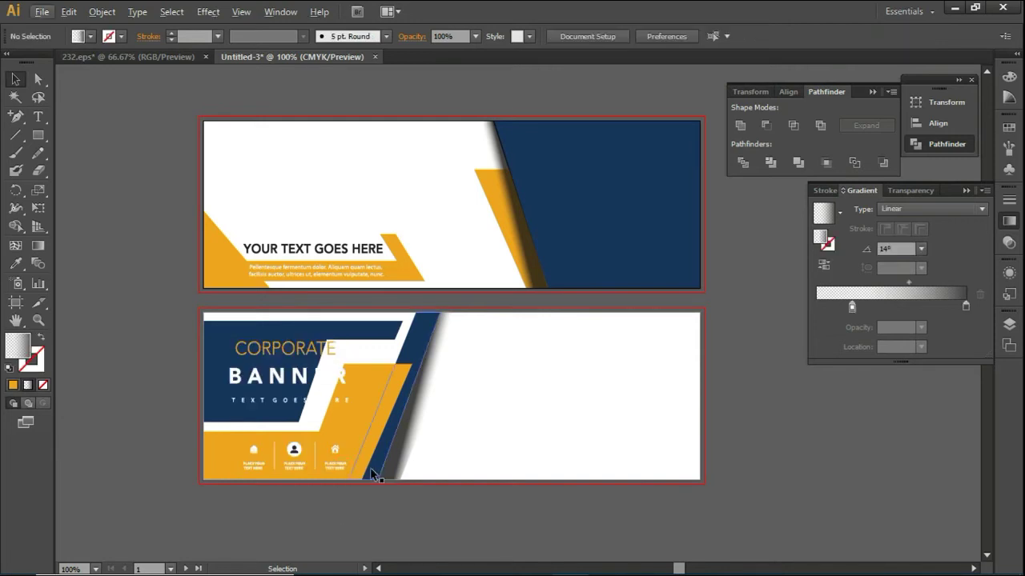
left_click(381, 477)
left_click_drag(432, 396, 356, 396)
left_click(525, 399)
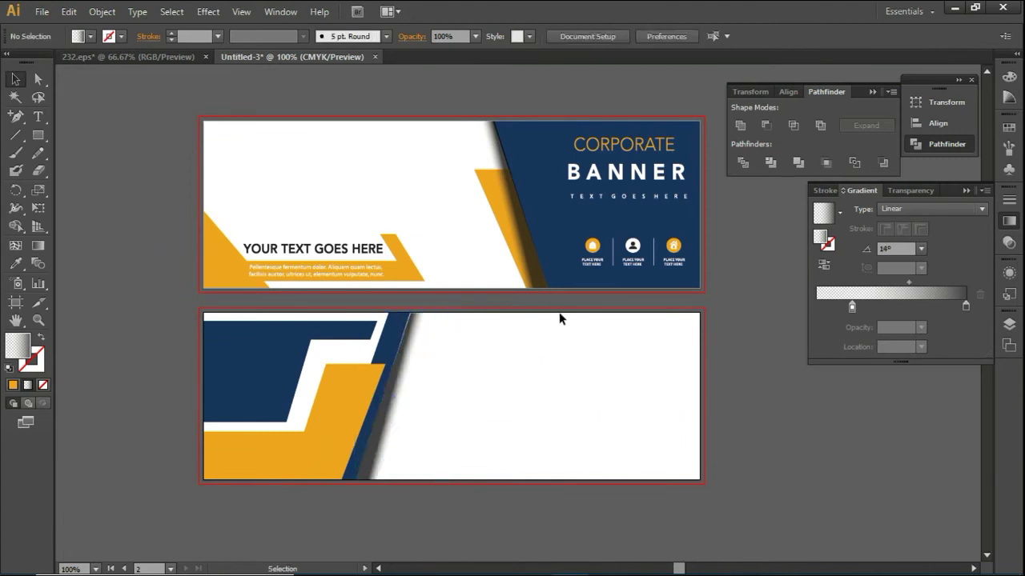
Copy the CORPORATE BANNER group onto the second banner and bring it to the front.
left_click(634, 250)
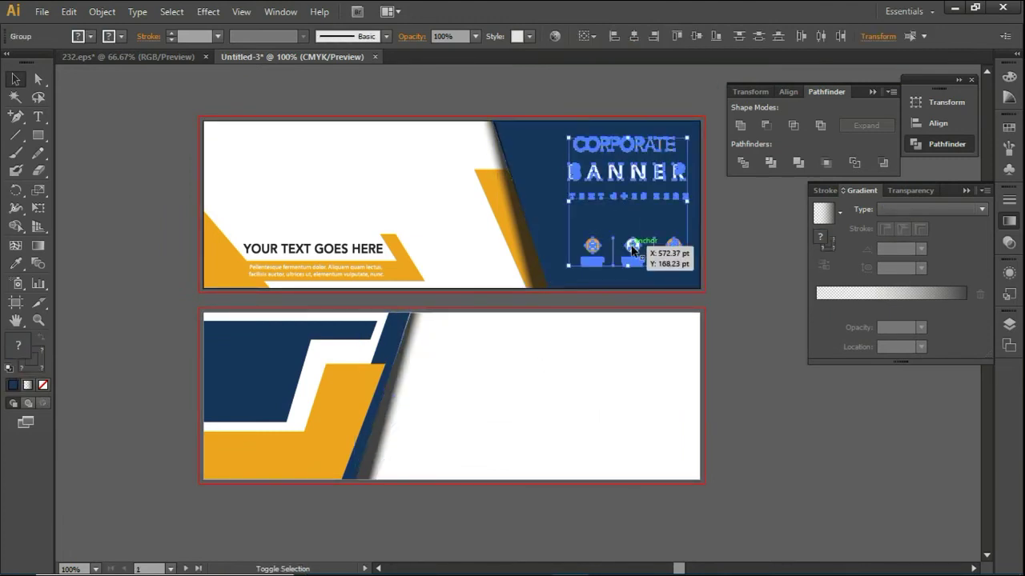
left_click_drag(632, 250, 284, 450)
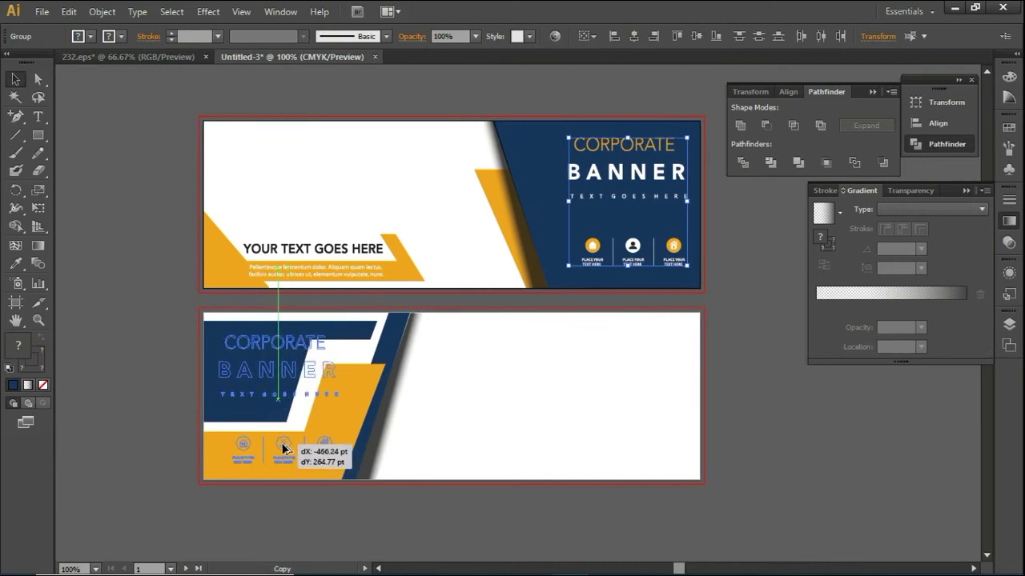
right_click(283, 450)
left_click(408, 415)
left_click(428, 518)
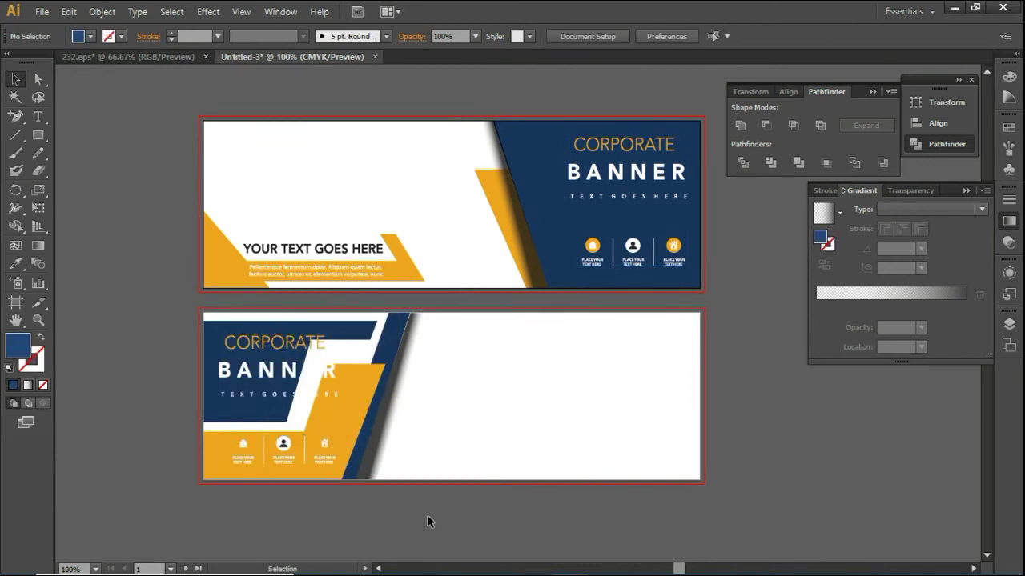
key("ctrl+minus")
key("ctrl+plus")
key("ctrl+plus")
Reposition the CORPORATE BANNER title and the icon row on the second banner.
mouse_move(525, 316)
left_mouse_down()
mouse_move(600, 279)
mouse_move(620, 306)
left_mouse_up()
left_click(460, 232)
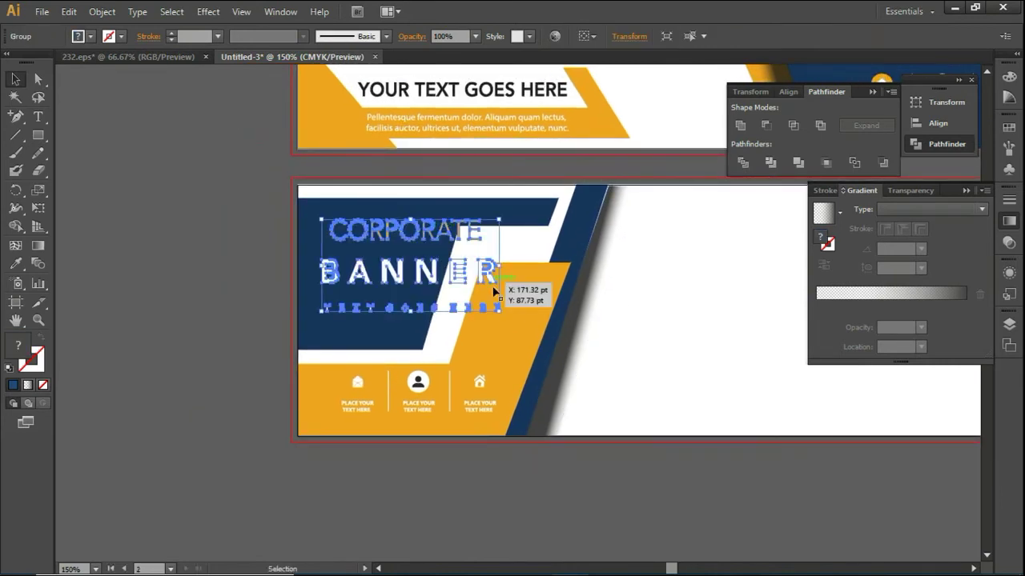
left_click_drag(438, 285, 442, 282)
left_click(301, 474)
left_click_drag(358, 404, 353, 413)
left_click(385, 476)
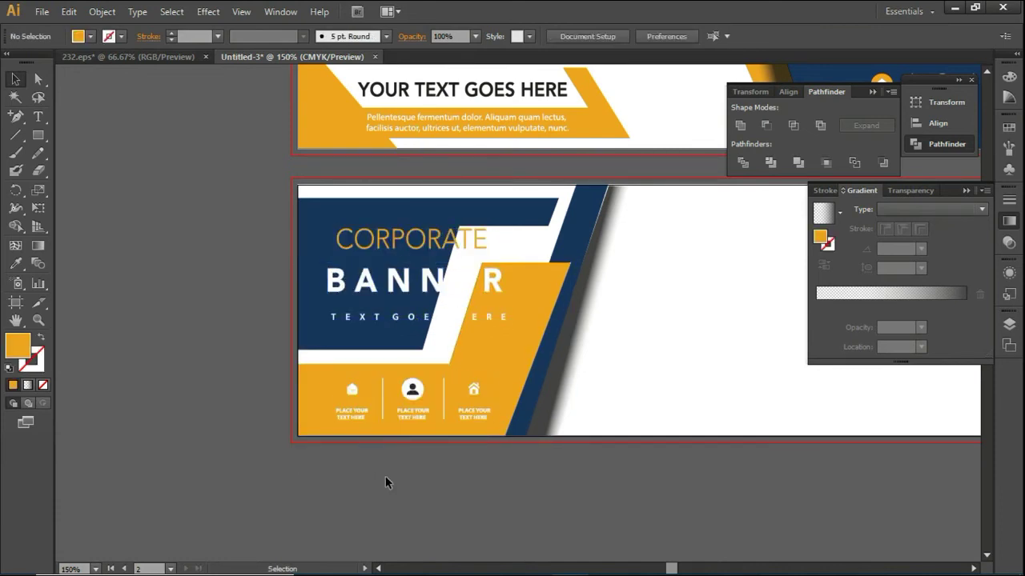
Draw an orange rectangle over the gap behind the title.
left_click(38, 134)
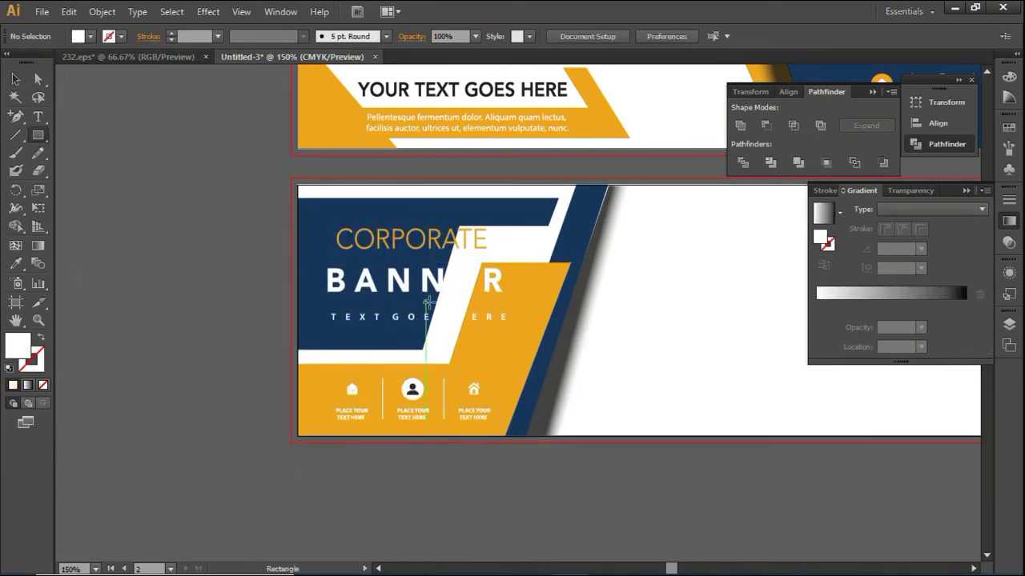
left_click_drag(467, 264, 437, 363)
left_click(90, 36)
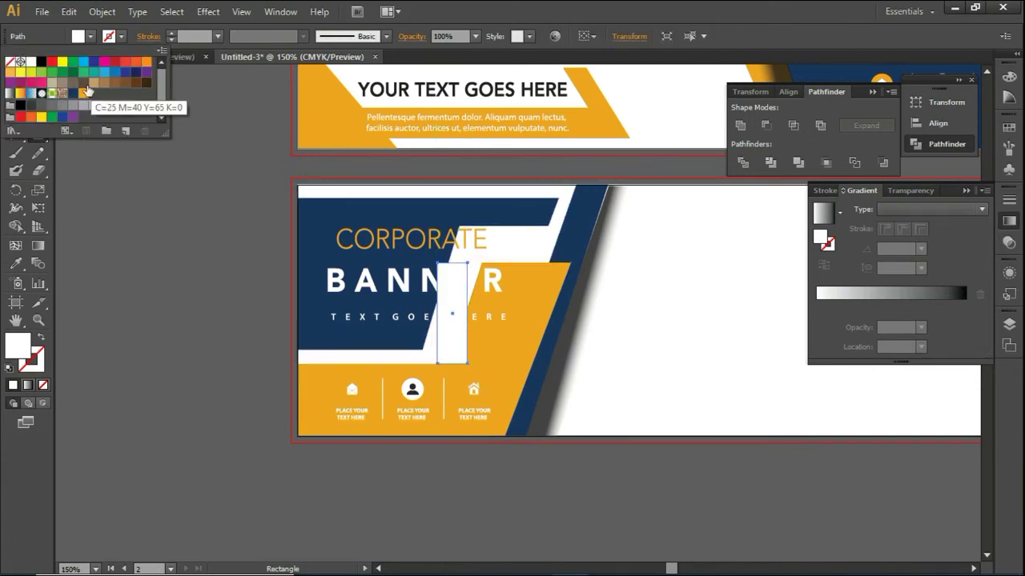
left_click(83, 93)
Reshape the rectangle's anchor points into a slanted sliver filling the white gap.
left_click(41, 78)
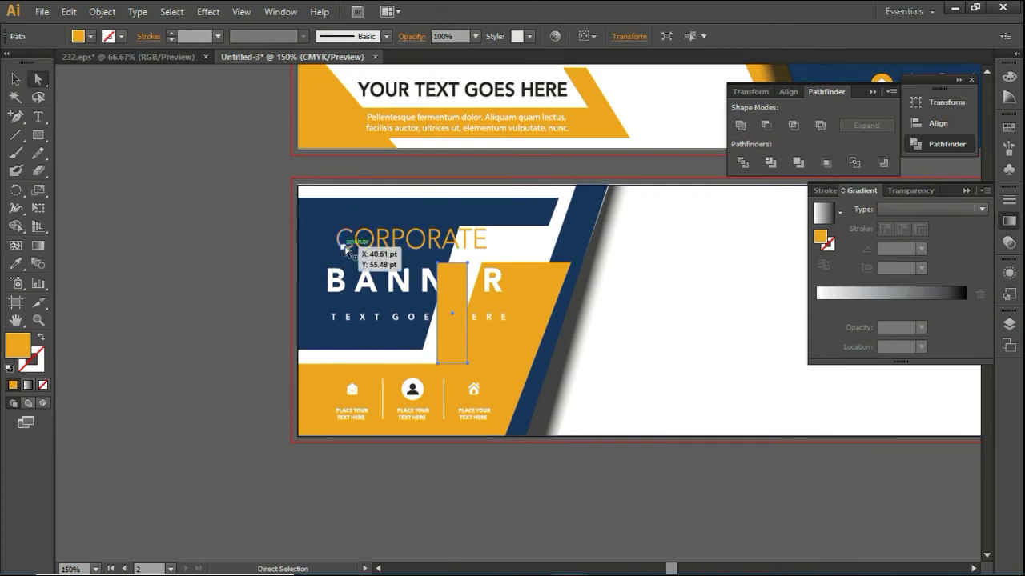
scroll(448, 344, "up", 1)
scroll(464, 385, "up", 1)
left_click_drag(470, 160, 477, 155)
left_click_drag(471, 360, 445, 359)
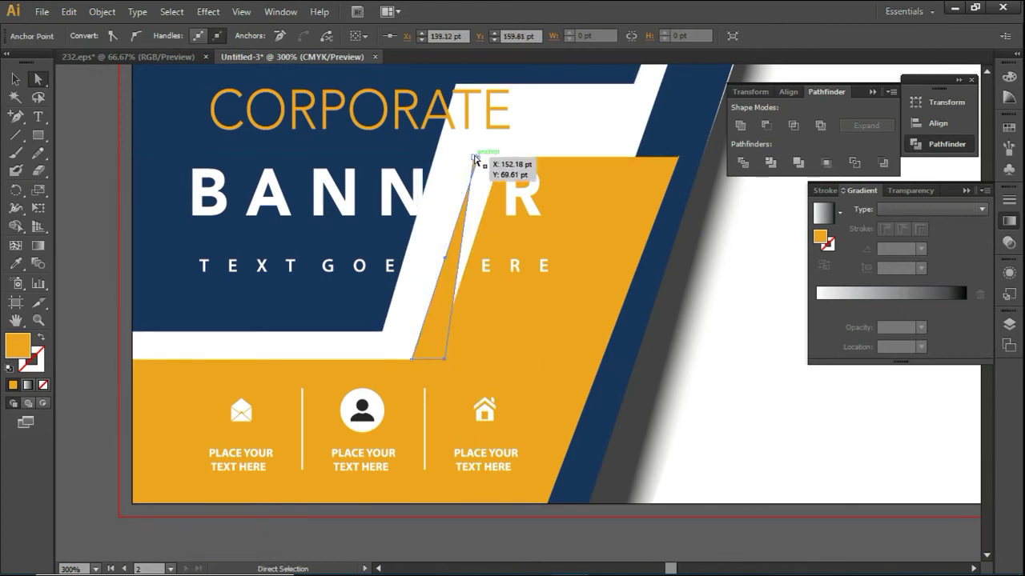
left_click_drag(478, 159, 507, 160)
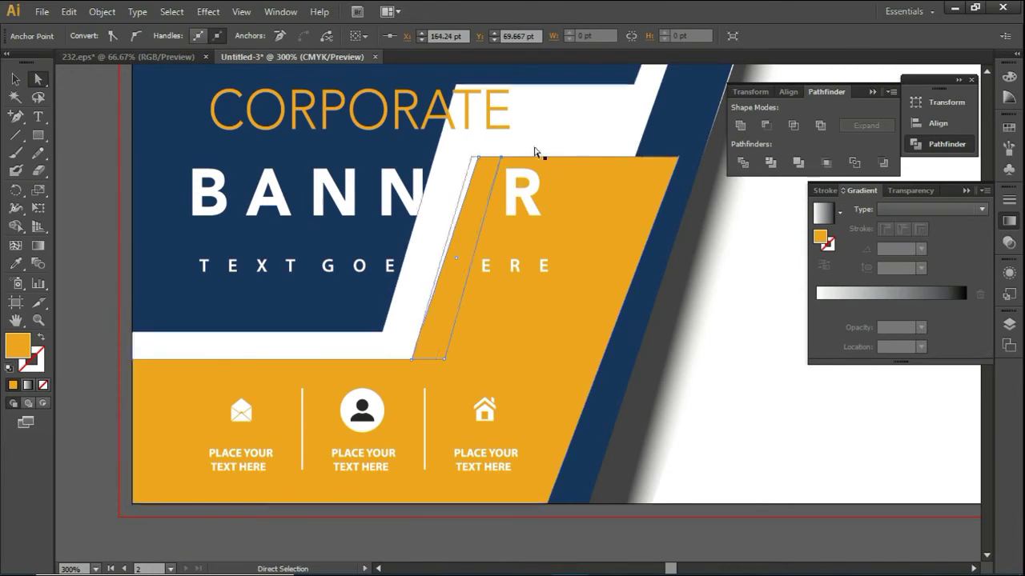
left_click(741, 359)
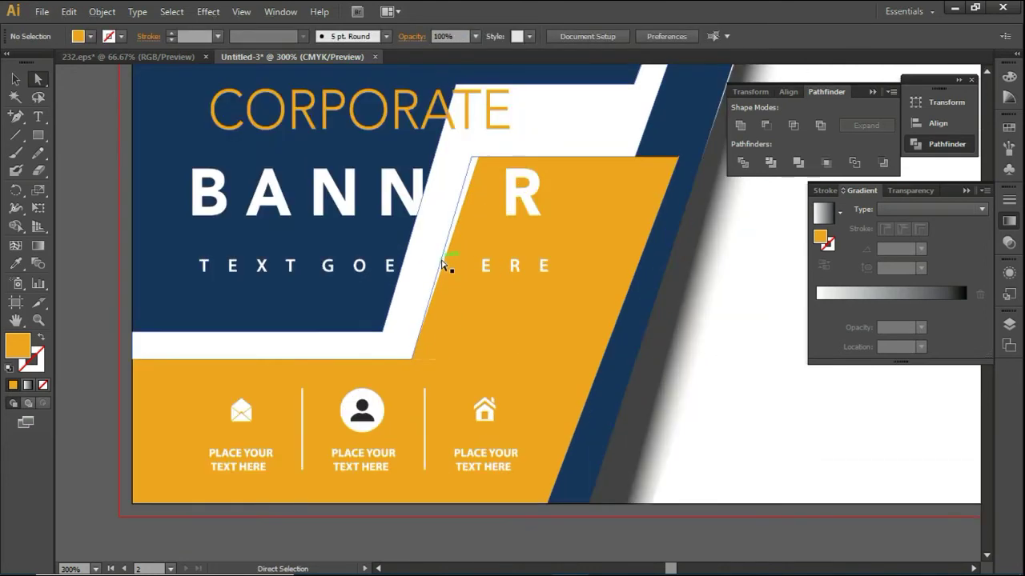
left_click(450, 264)
left_click_drag(477, 159, 472, 158)
Subtract the sliver from the large orange block with Pathfinder Minus Front.
left_click(435, 337)
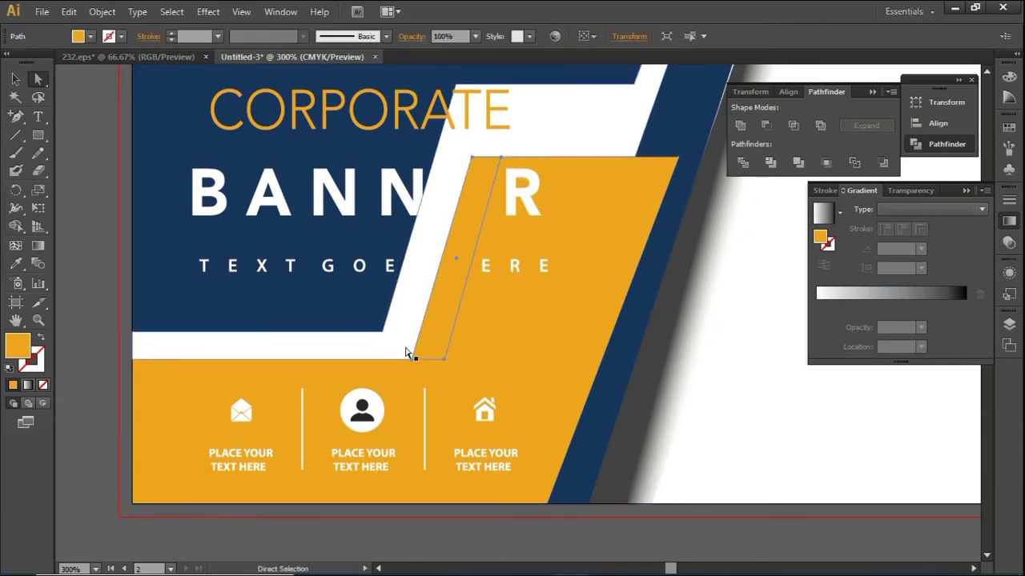
left_click(500, 341, "shift")
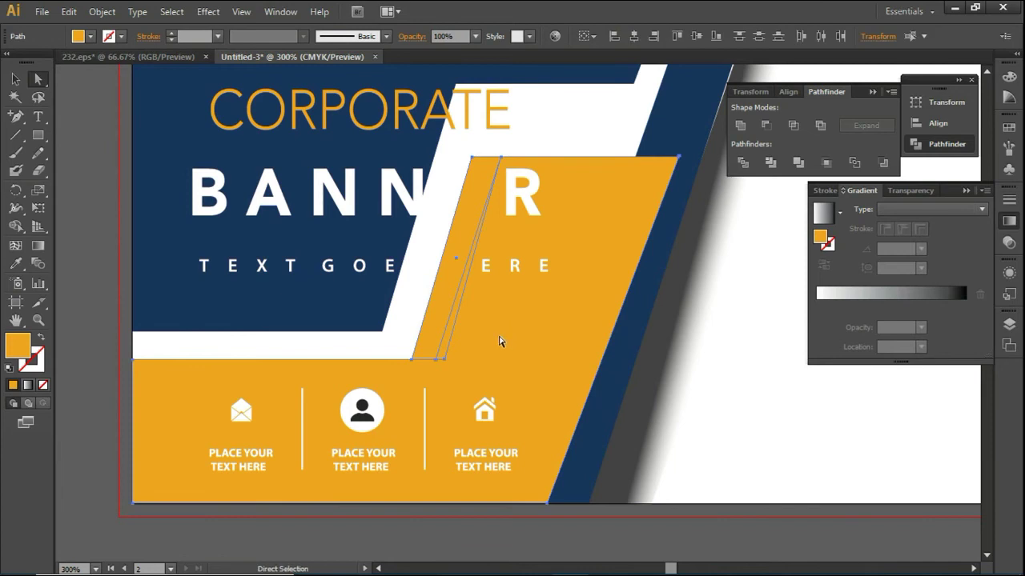
left_click(764, 126)
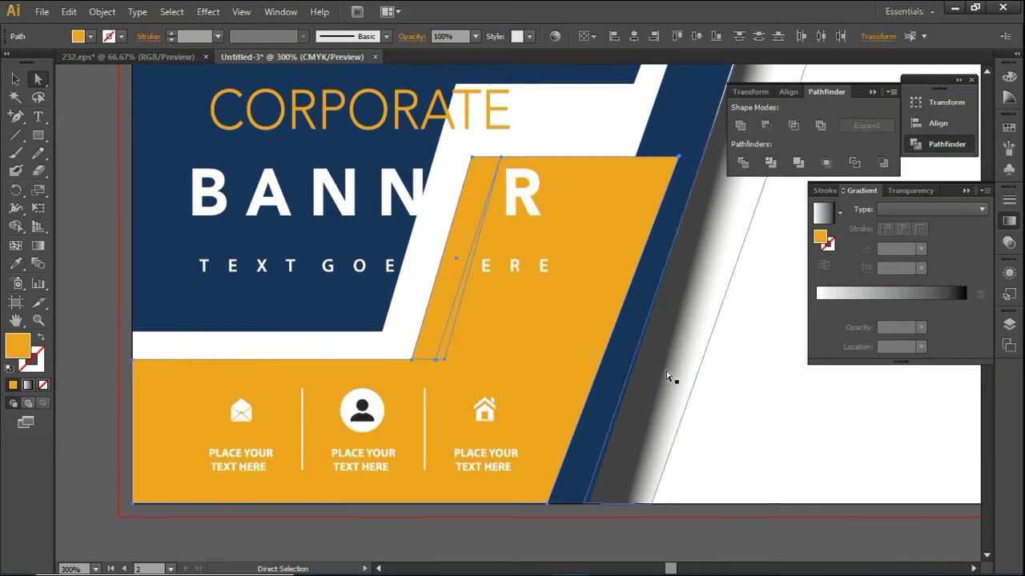
Bring the CORPORATE BANNER title in front of the orange block.
left_click(670, 377)
left_click(17, 80)
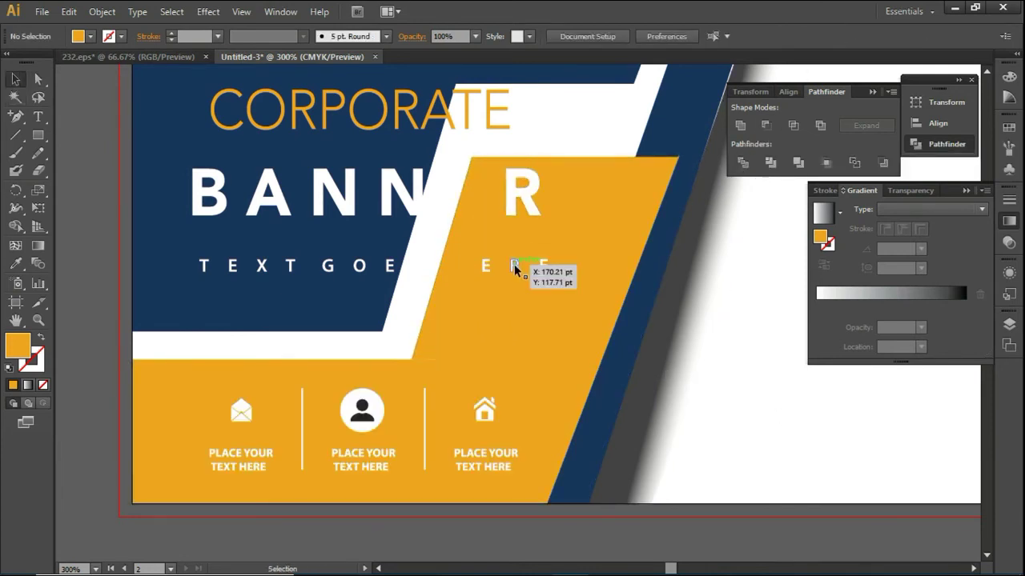
left_click(521, 267)
right_click(516, 268)
left_click(677, 391)
Move the title right and shrink it to fit the banner.
left_click_drag(411, 228, 492, 217)
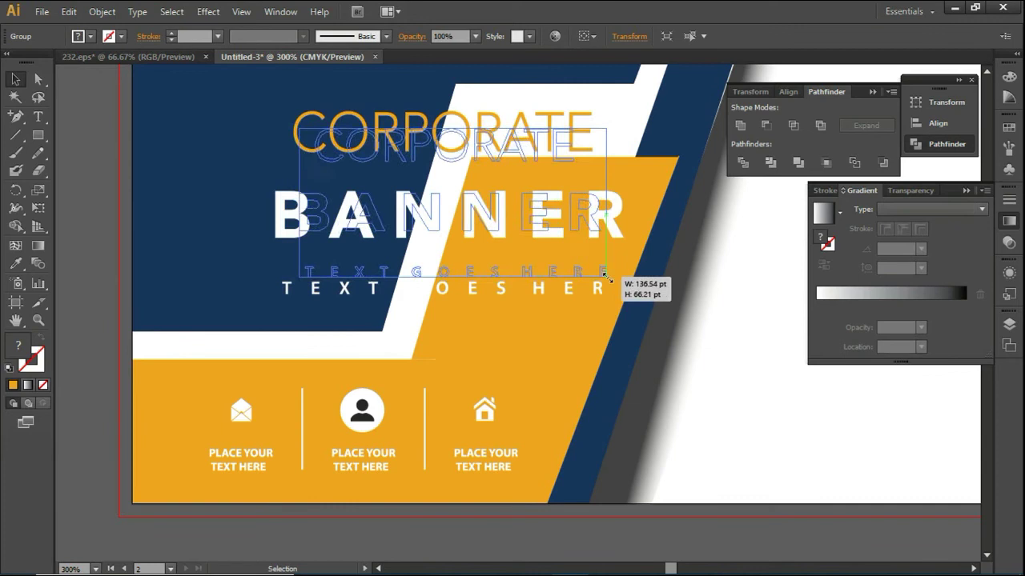
left_click_drag(626, 290, 584, 264)
mouse_move(549, 225)
left_mouse_down()
mouse_move(512, 217)
mouse_move(516, 208)
left_mouse_up()
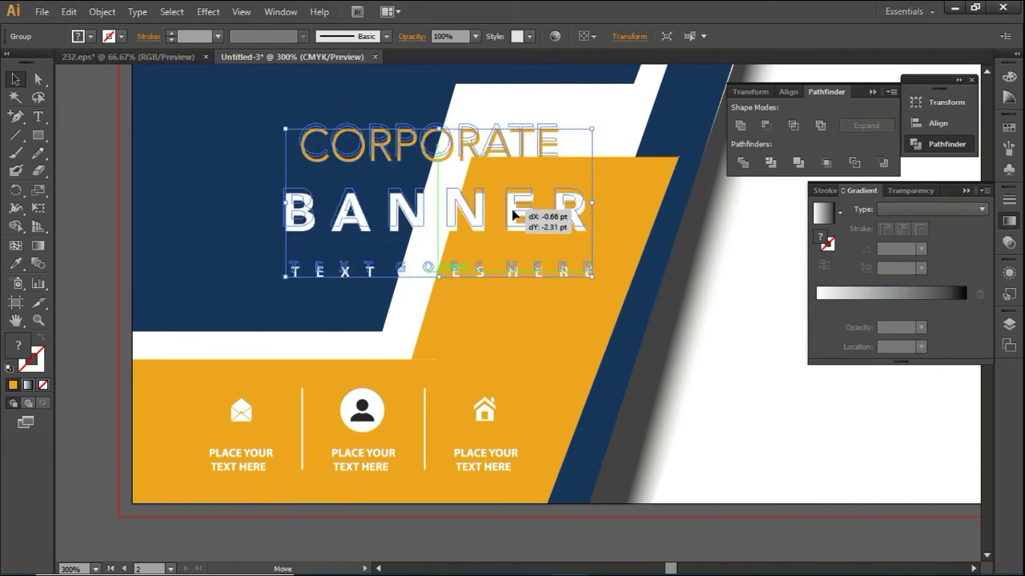
left_click(85, 280)
scroll(135, 373, "down", 2, "alt")
scroll(348, 378, "up", 2)
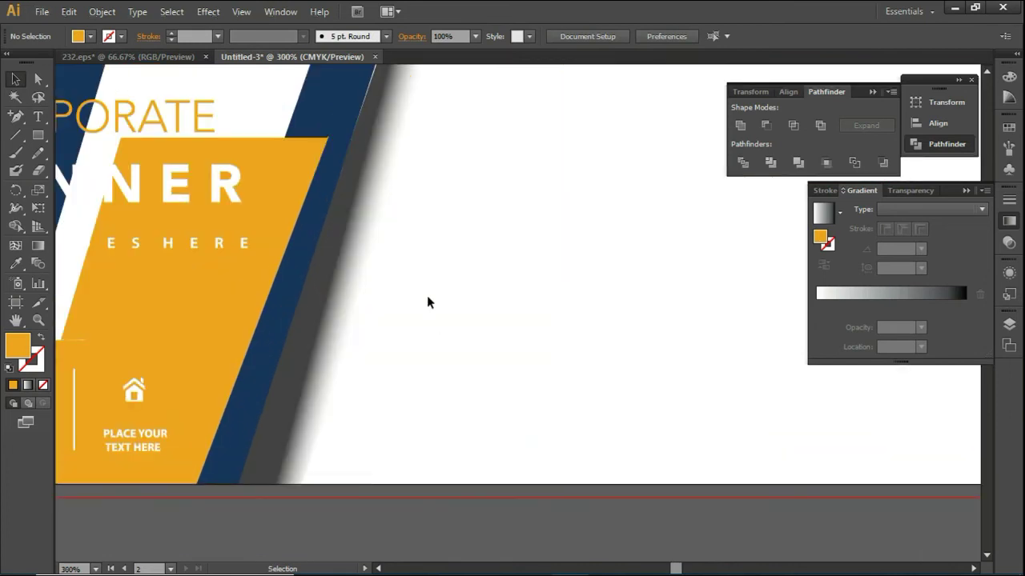
left_click_drag(343, 245, 700, 359)
Enlarge and fine-position the title, then zoom out to view both banners.
left_click(400, 244)
left_click_drag(400, 244, 388, 239)
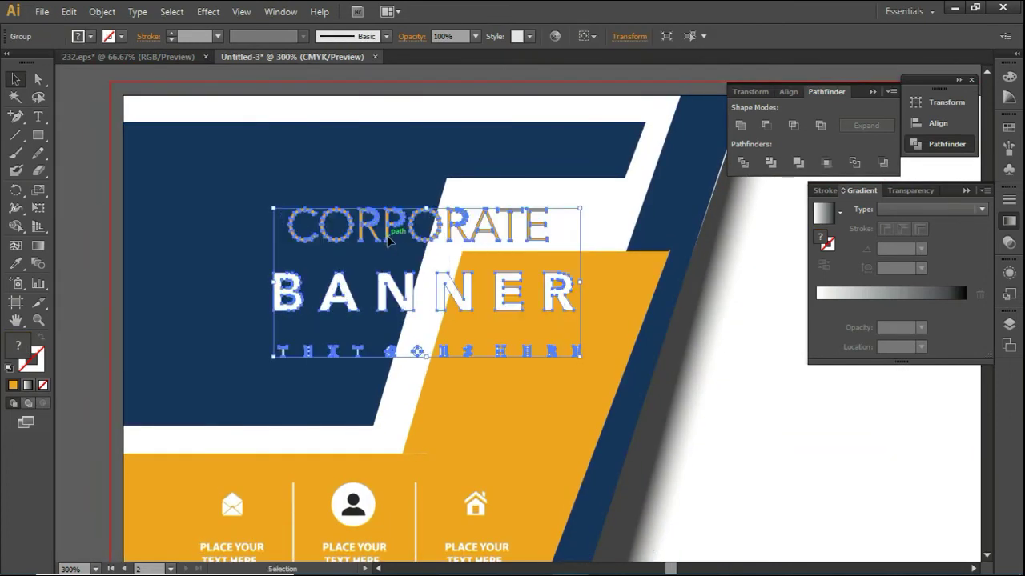
left_click_drag(573, 353, 607, 373)
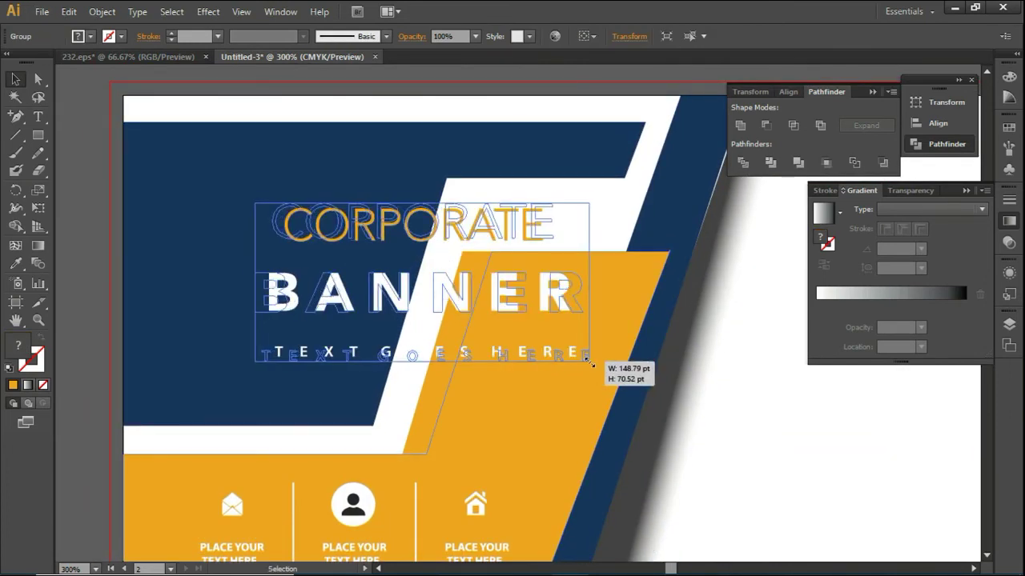
left_click_drag(452, 296, 454, 304)
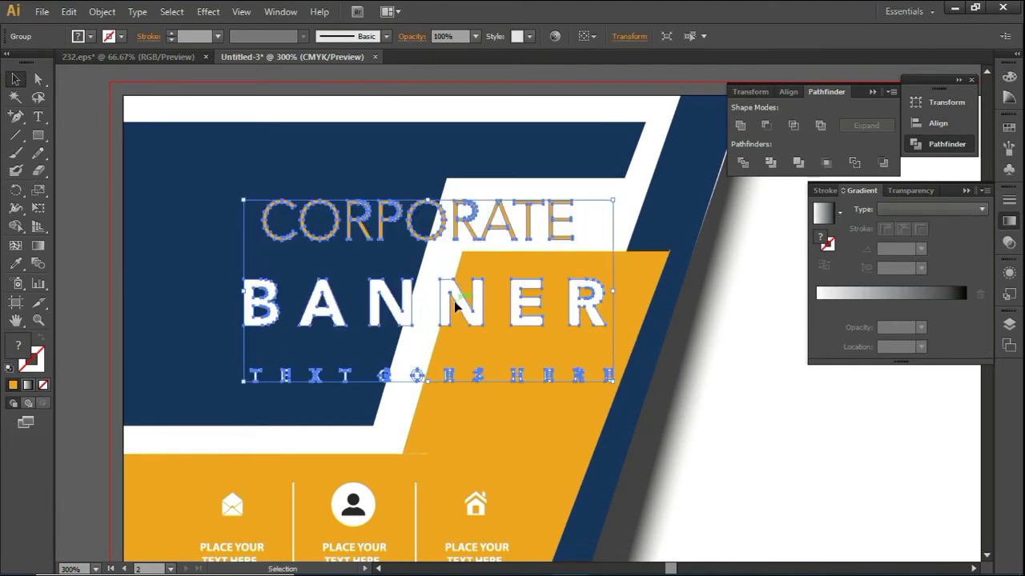
left_click(64, 285)
key("ctrl+1")
mouse_move(429, 393)
left_mouse_down()
mouse_move(514, 382)
mouse_move(525, 372)
mouse_move(509, 361)
left_mouse_up()
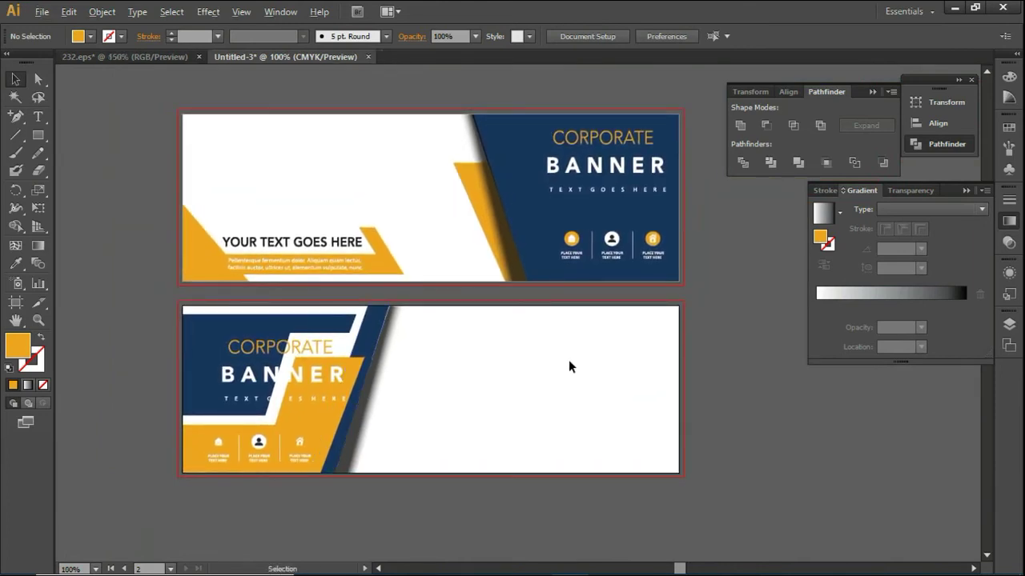
Draw a test rectangle in the lower banner's right corner and delete it.
key("ctrl+plus")
left_click(35, 137)
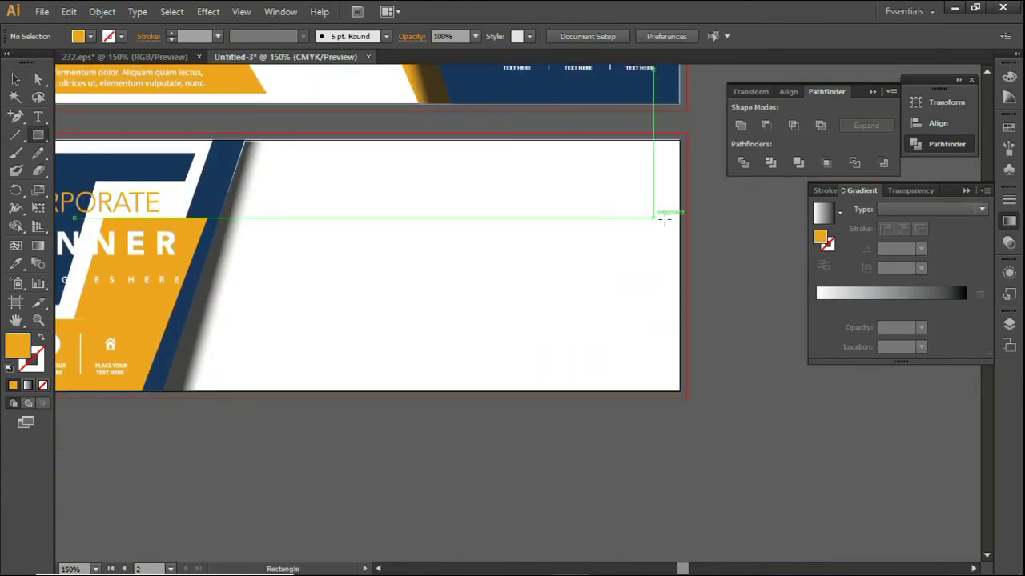
left_click_drag(679, 212, 524, 392)
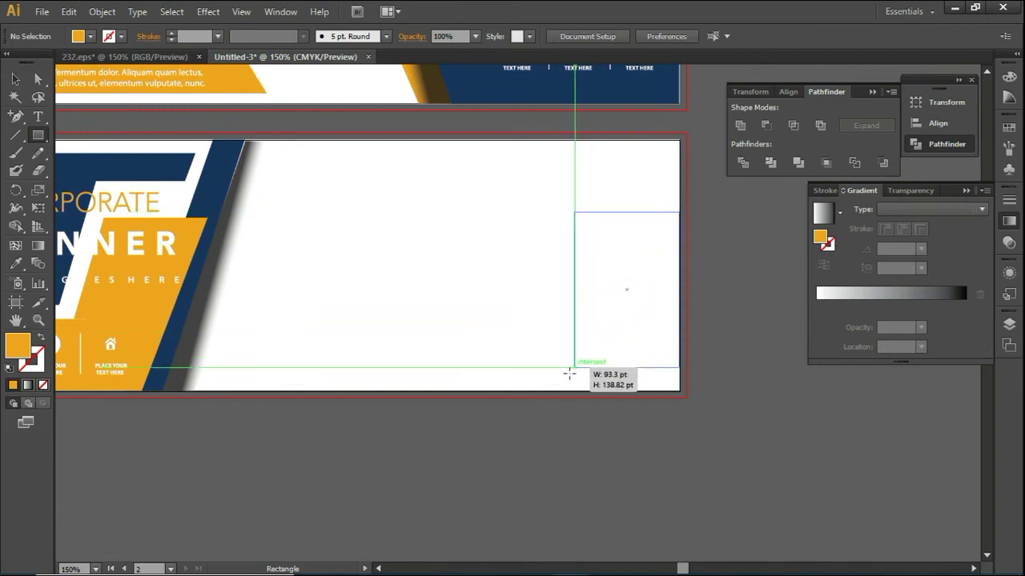
left_click(14, 80)
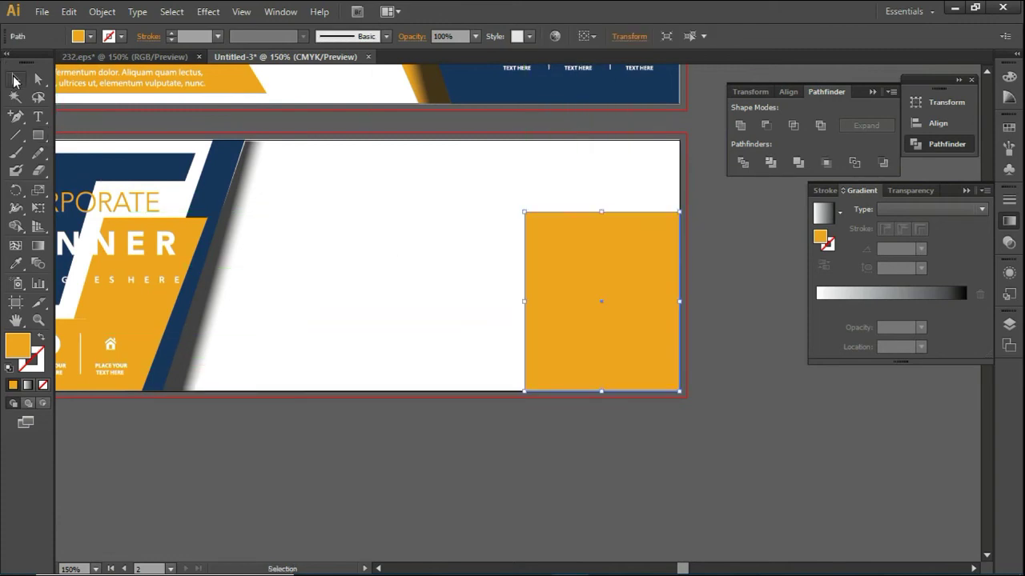
left_click(15, 116)
key("Delete")
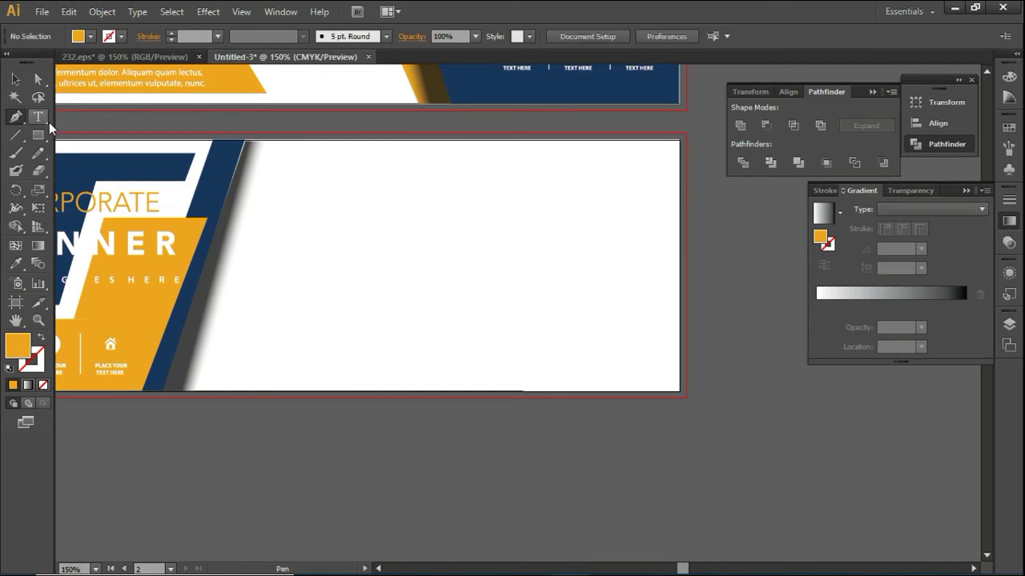
Draw a closed four-point diagonal band in the corner with the Pen tool, lowering its right-edge point.
left_click(679, 193)
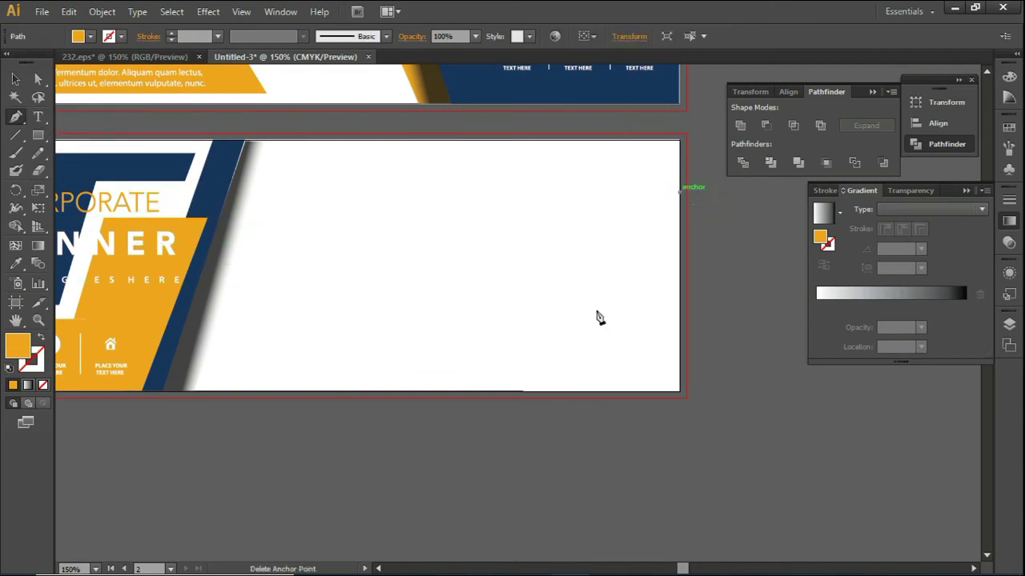
left_click(513, 391)
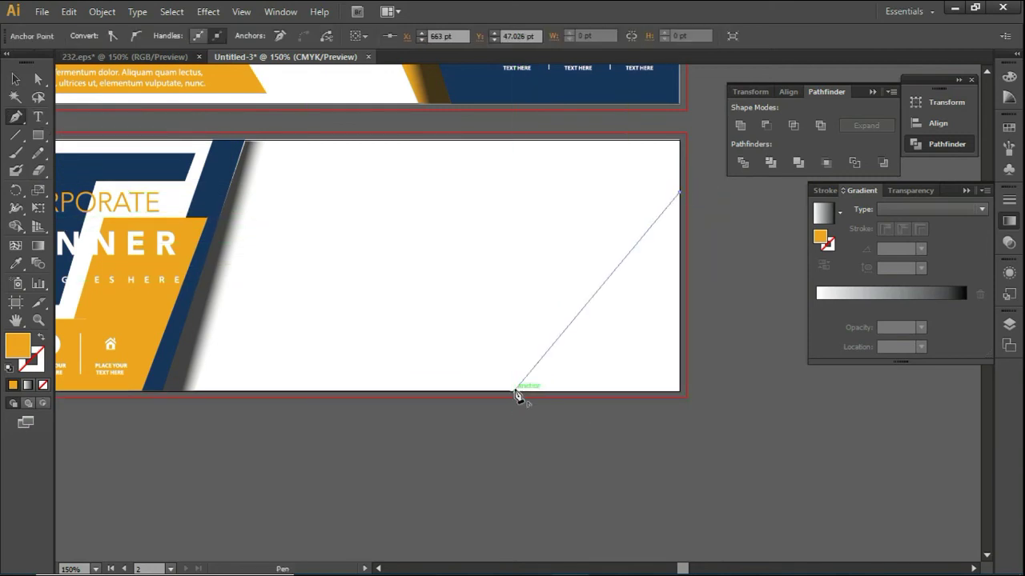
left_click(564, 391)
left_click(681, 239)
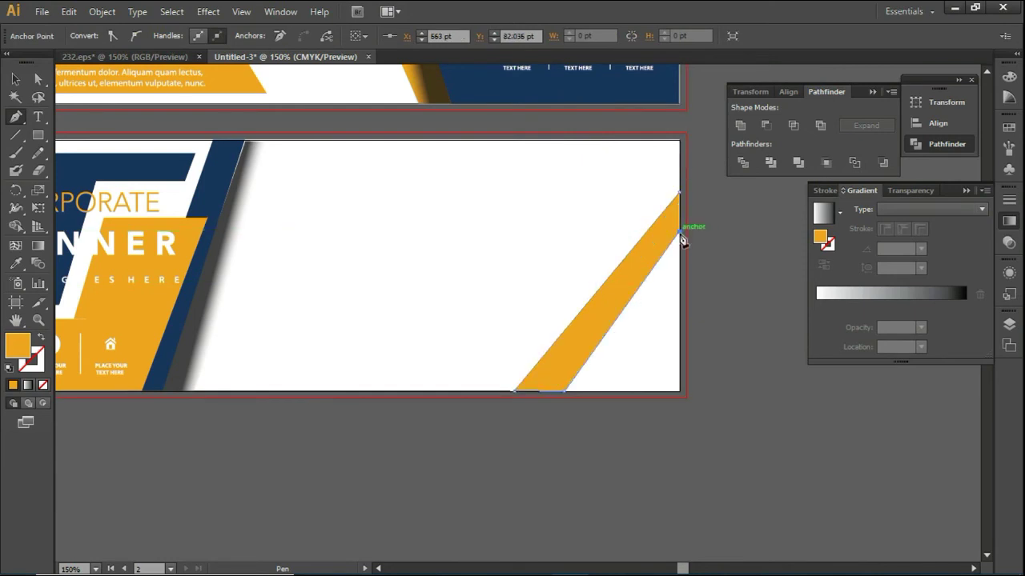
left_click(679, 193)
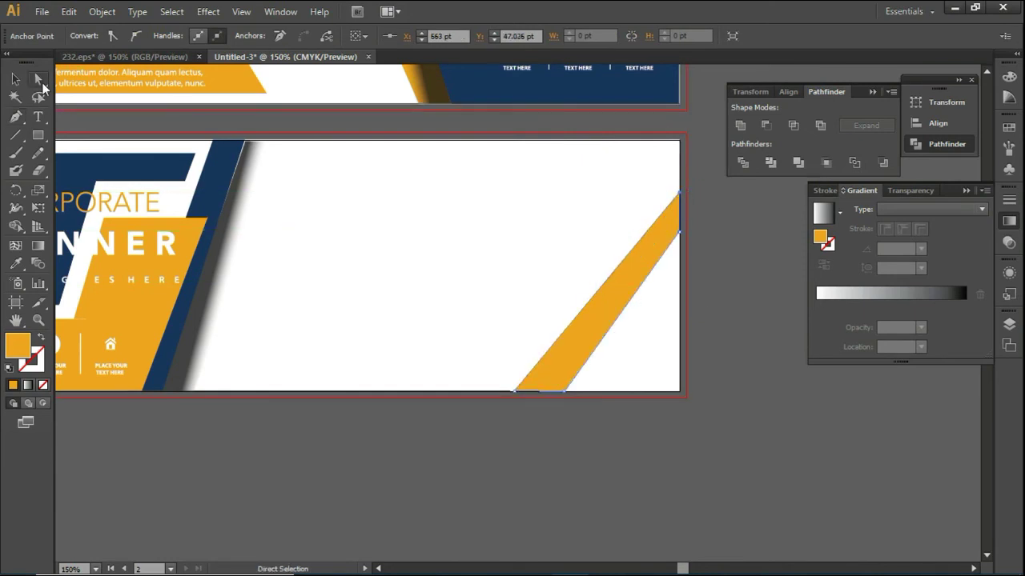
left_click_drag(680, 233, 681, 251)
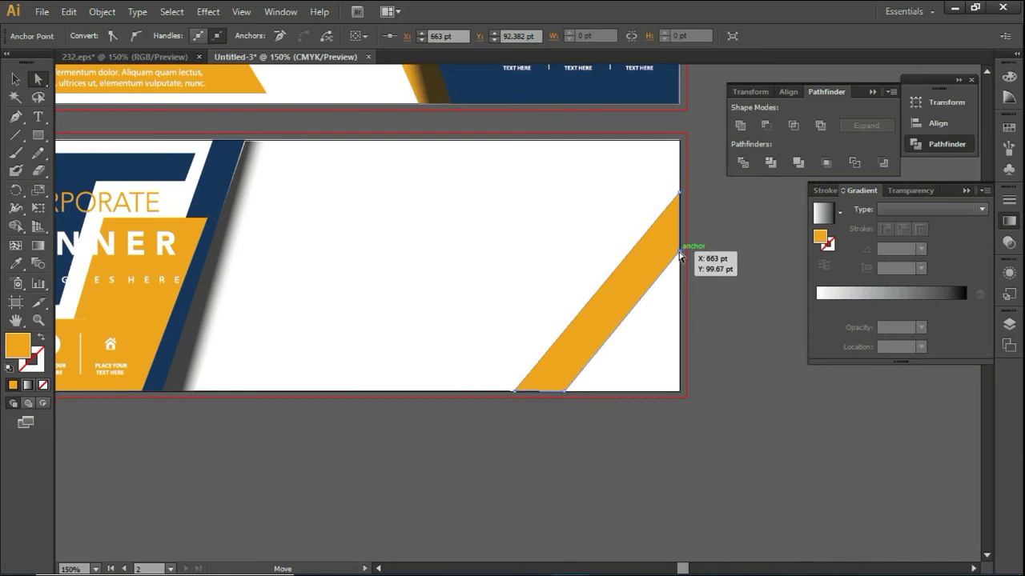
Give the diagonal band a gradient fill using the Fading Sky preset.
key("v")
left_click(31, 388)
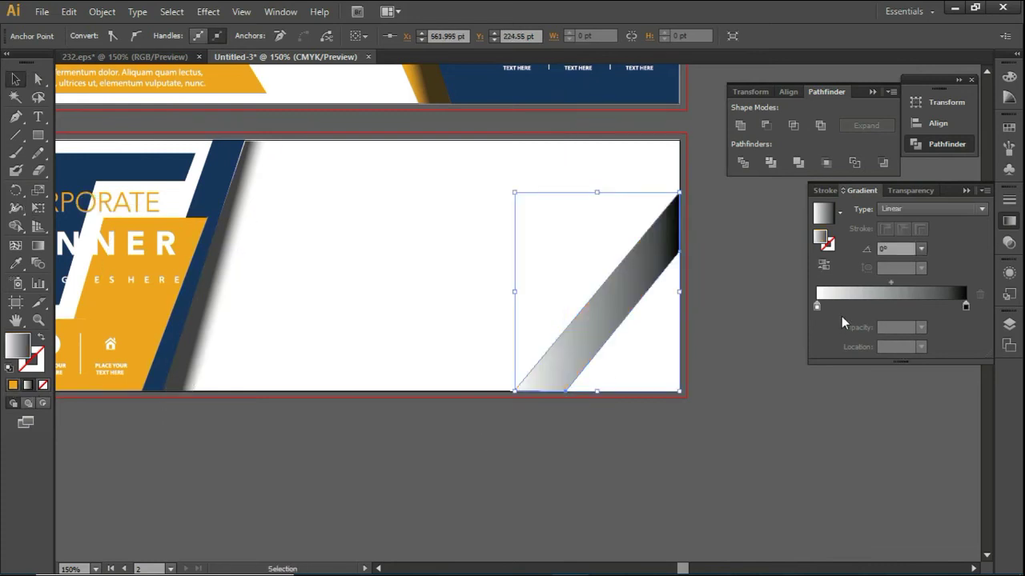
left_click(839, 212)
left_click(745, 265)
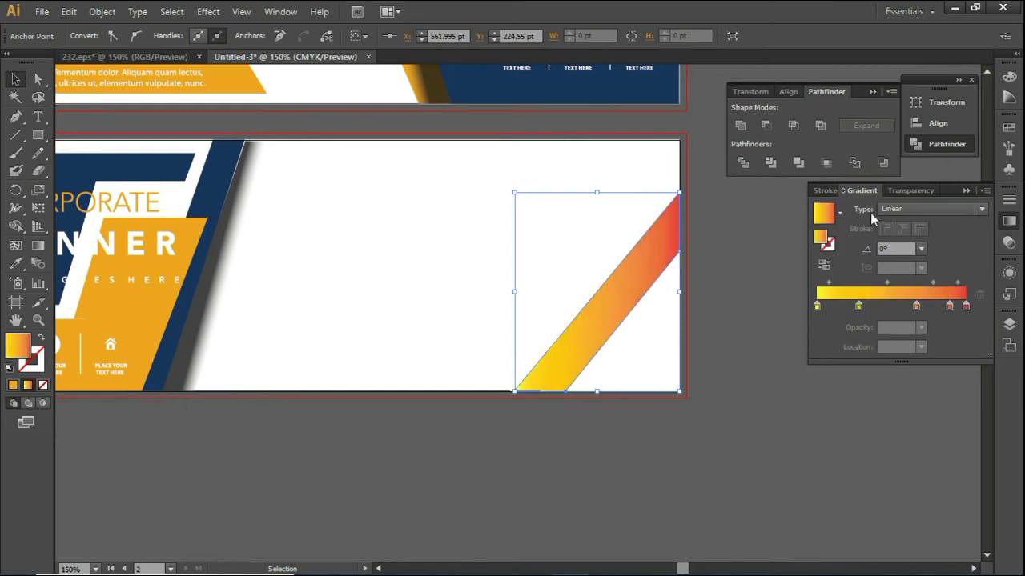
left_click(839, 213)
left_click(765, 289)
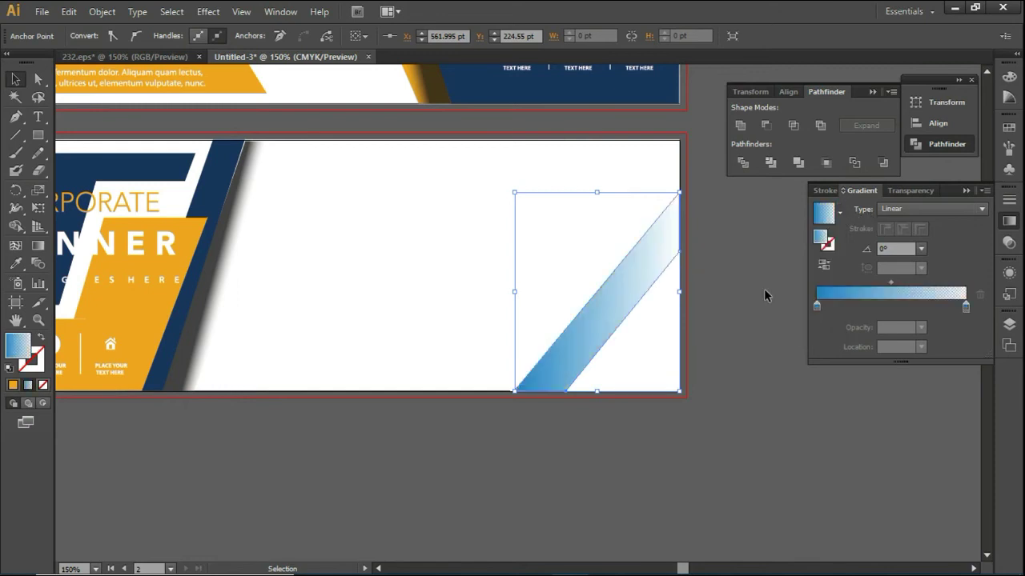
Make the right gradient stop fully opaque orange and the left stop black.
left_click(966, 307)
left_click(921, 327)
left_click(938, 506)
double_click(965, 306)
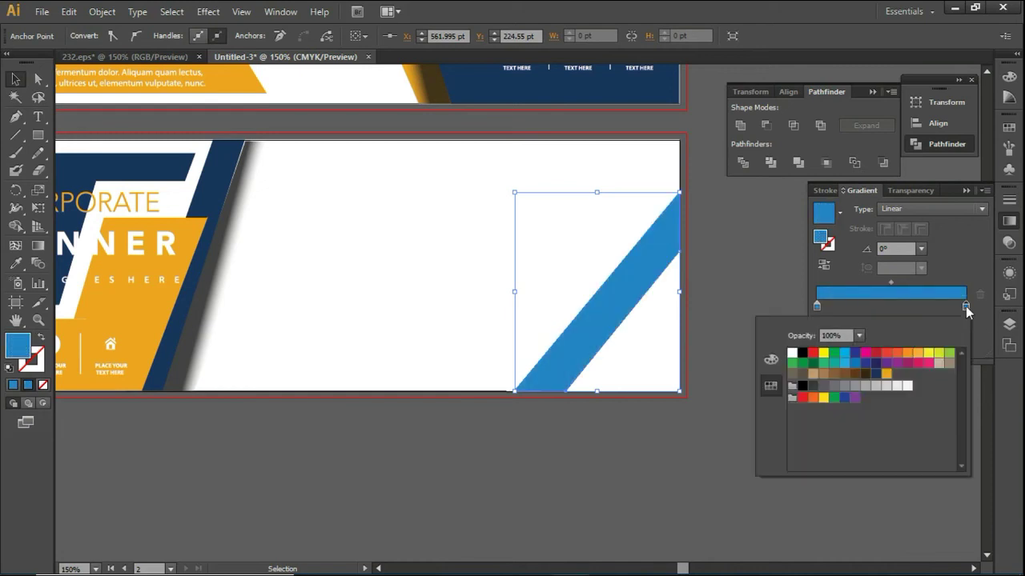
left_click(886, 374)
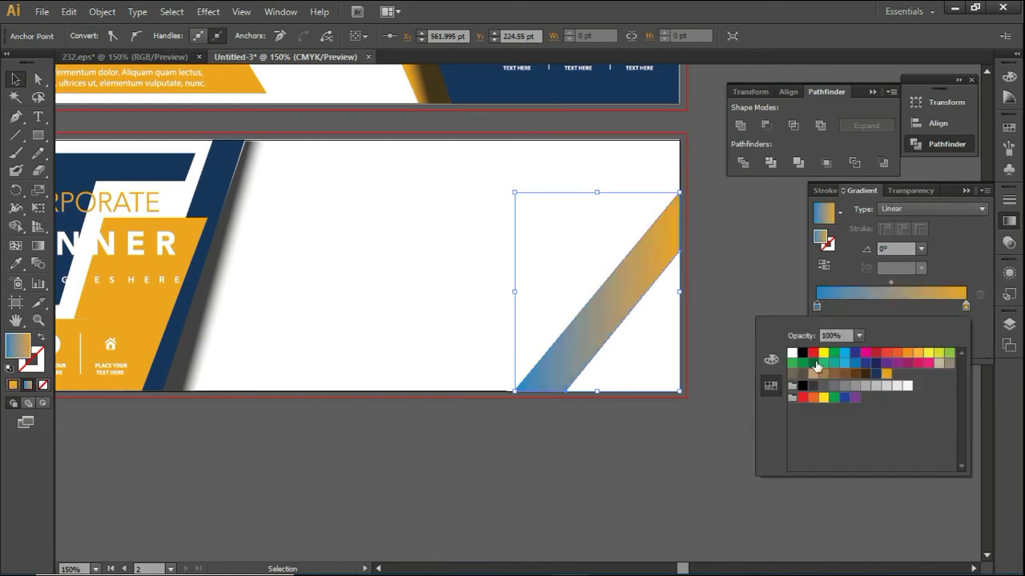
left_click(803, 386)
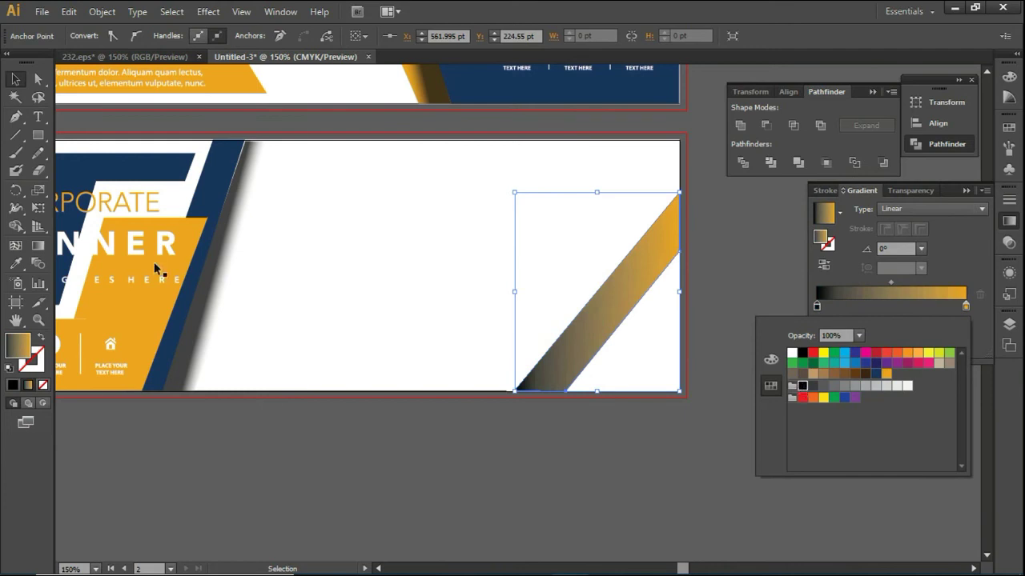
left_click(511, 327)
Drag the gradient across the stripe from bottom-left to top-right, keeping it mostly orange.
left_click(38, 245)
left_click_drag(515, 292, 593, 293)
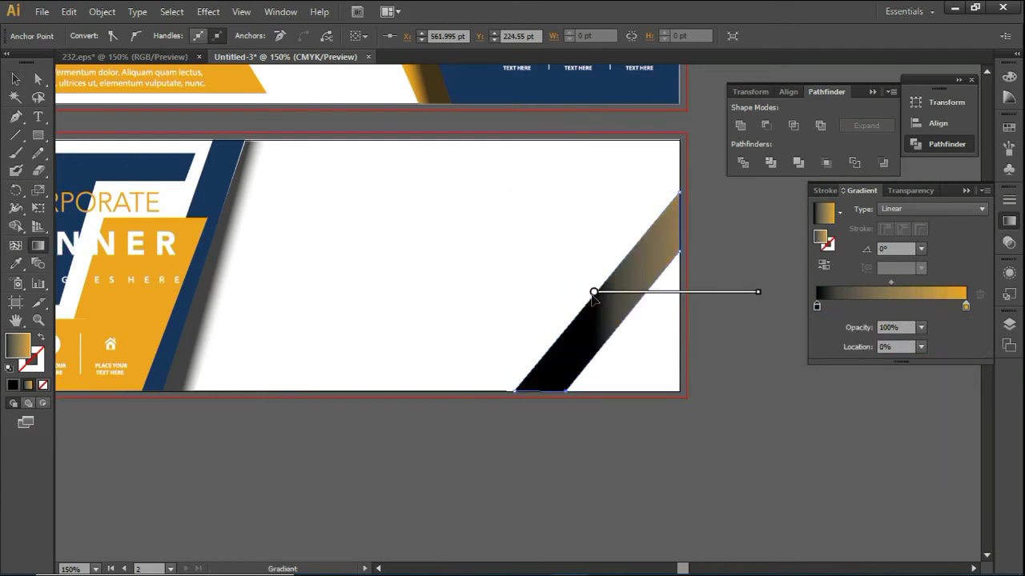
left_click_drag(609, 295, 621, 318)
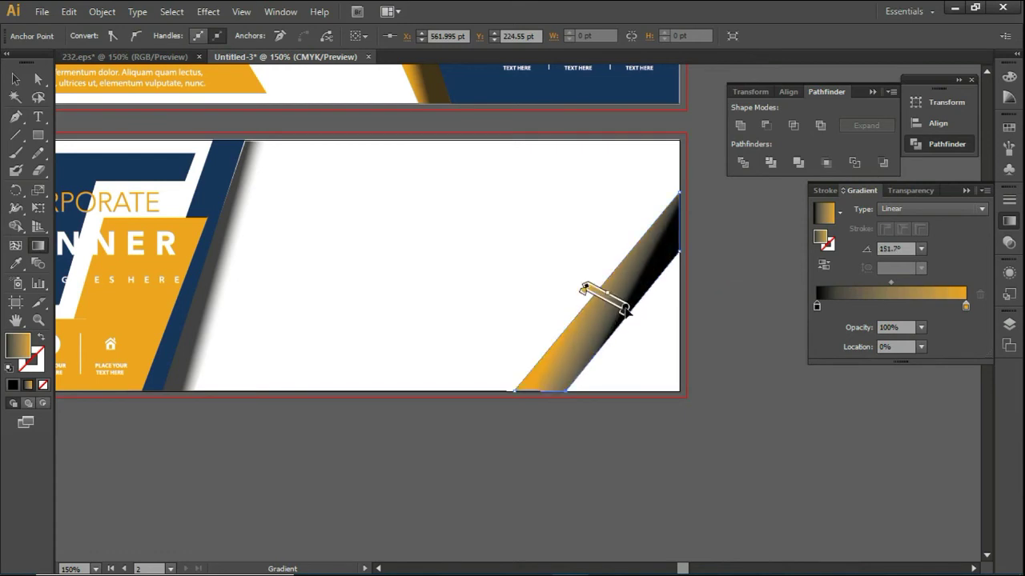
left_click_drag(610, 305, 629, 320)
key("v")
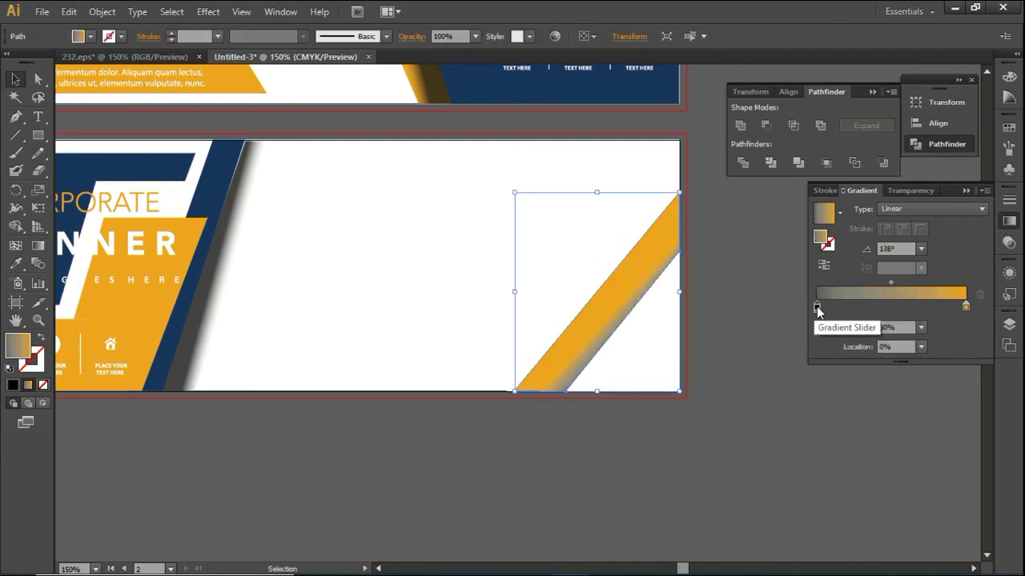
Recolour the left gradient stop orange and adjust the neighbouring stop.
double_click(816, 306)
left_click(832, 370)
left_click(818, 307)
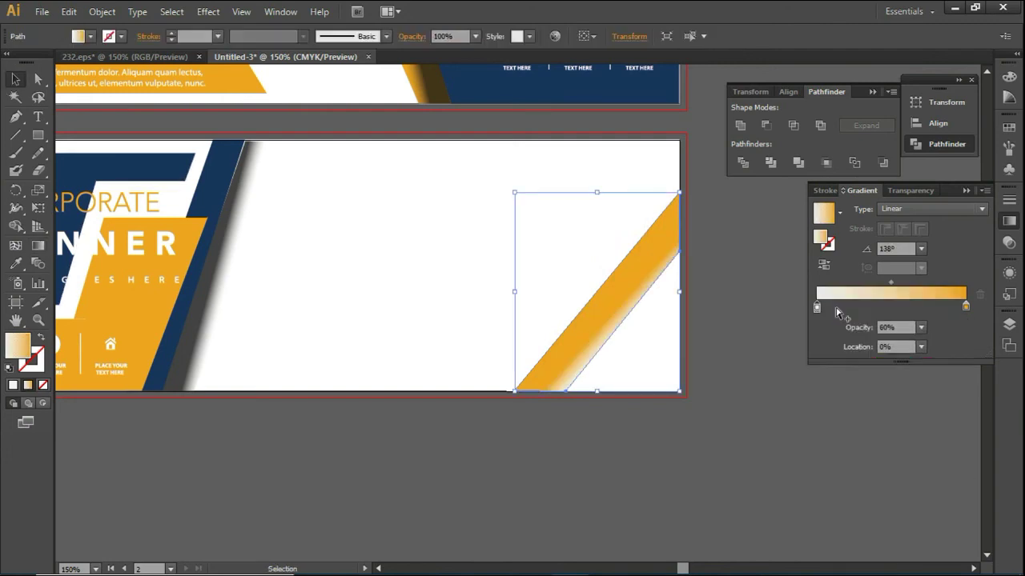
double_click(820, 309)
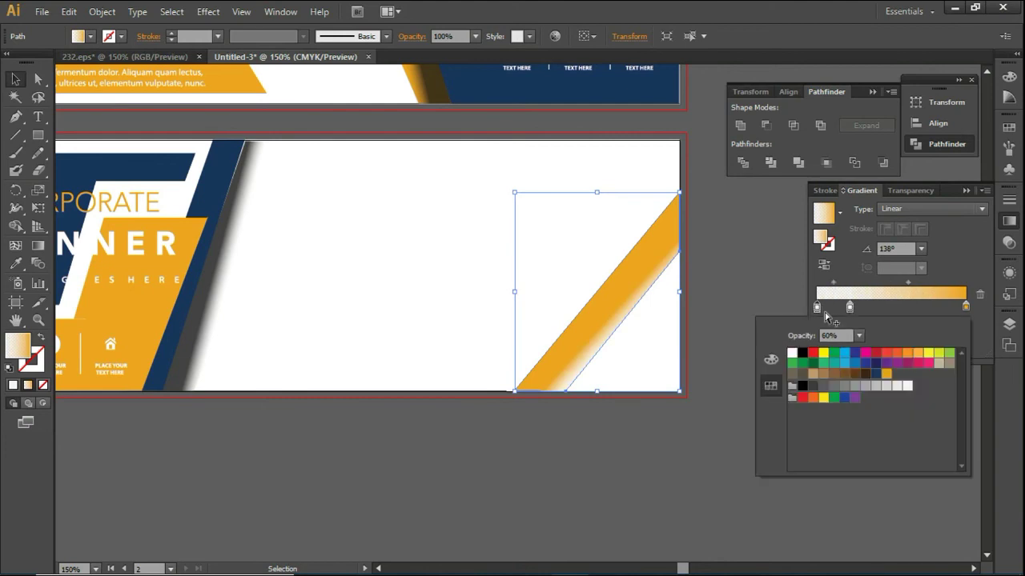
left_click(886, 373)
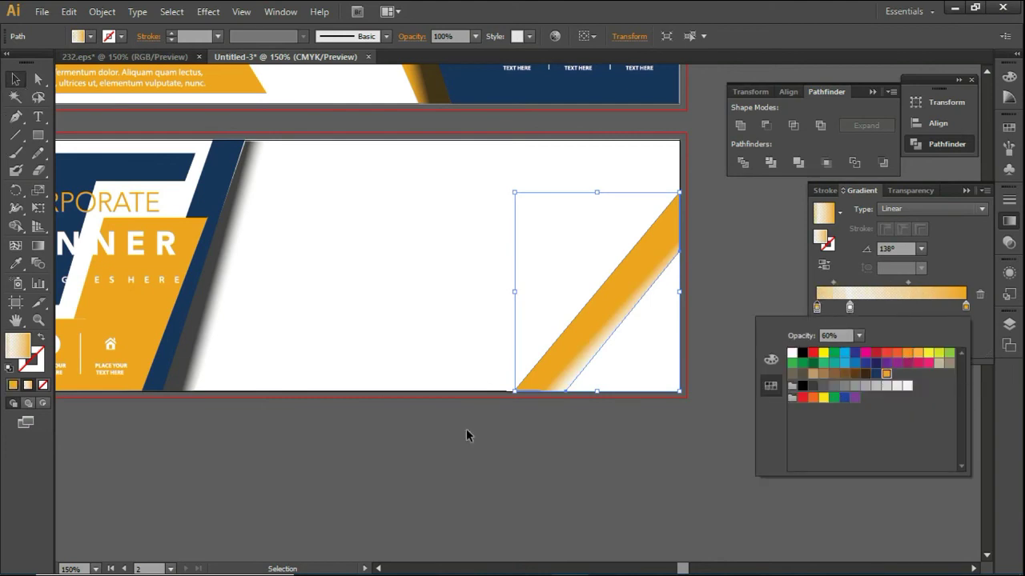
left_click(468, 436)
double_click(850, 307)
Set the middle-left gradient stop's opacity to 100%.
left_click(858, 336)
left_click(876, 517)
left_click(342, 464)
left_click(416, 504)
key("ctrl+minus")
key("ctrl+plus")
left_click_drag(410, 380, 421, 406)
Draw a long bar across the lower banner's right side.
key("m")
left_click_drag(435, 309, 618, 344)
key("v")
mouse_move(492, 336)
left_mouse_down()
mouse_move(463, 357)
mouse_move(425, 415)
left_mouse_up()
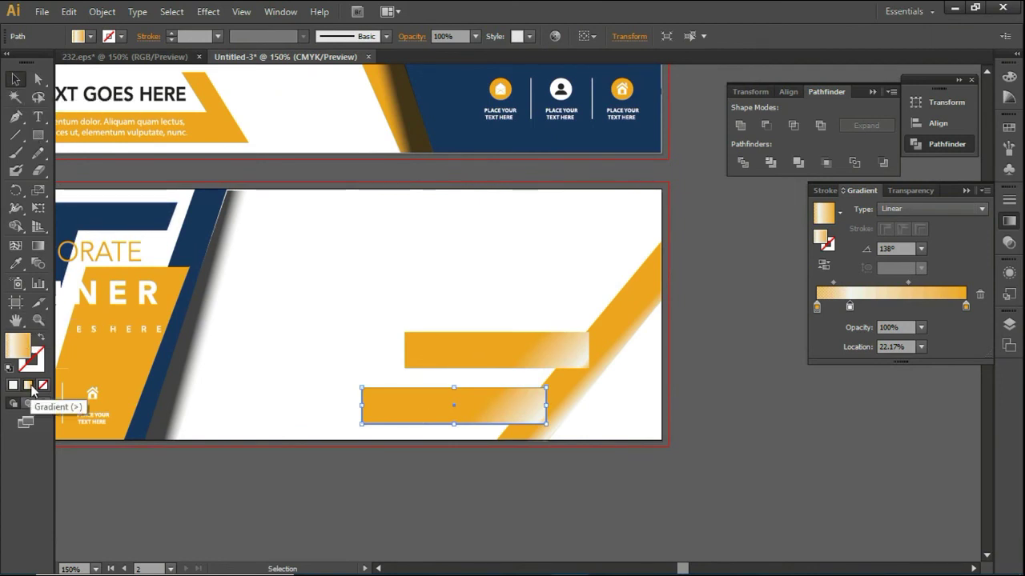
Fill the upper bar solid orange with the Eyedropper.
left_click(418, 353)
left_click(15, 262)
left_click(64, 324)
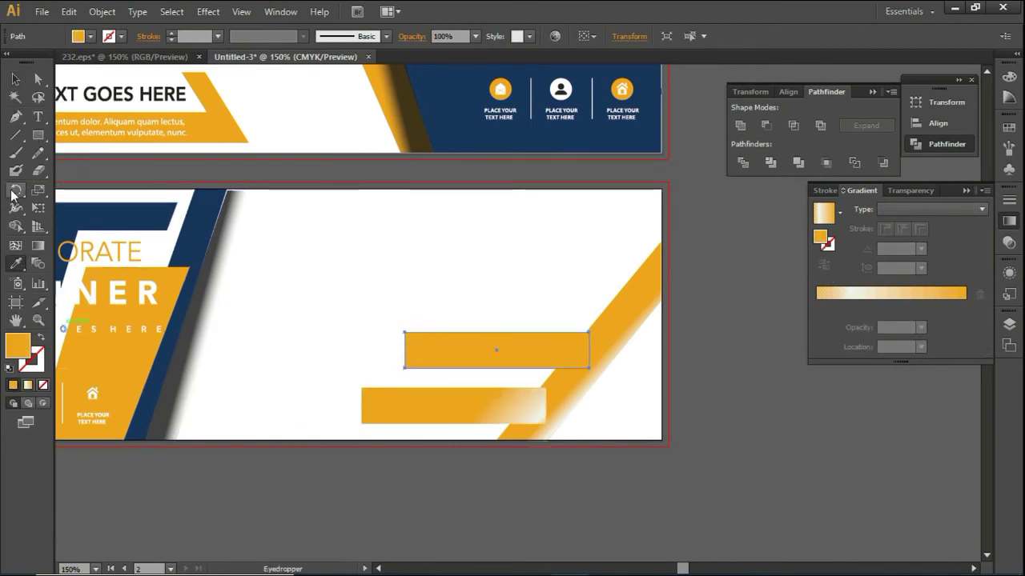
left_click(355, 478)
scroll(355, 509, "up", 1)
Slant the left ends of both bars by dragging their top-left anchors.
left_click(494, 279)
key("a")
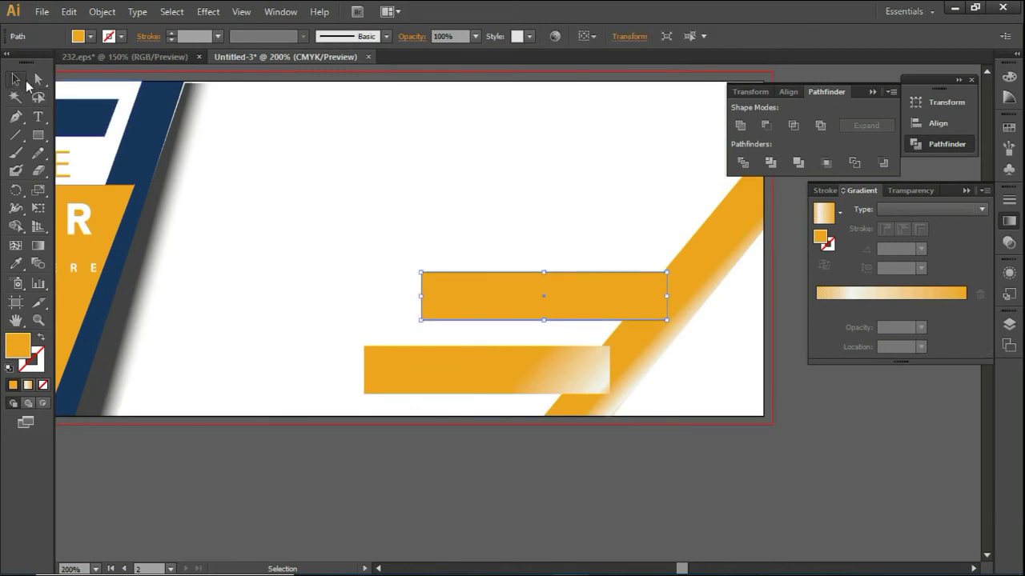
left_click(422, 275)
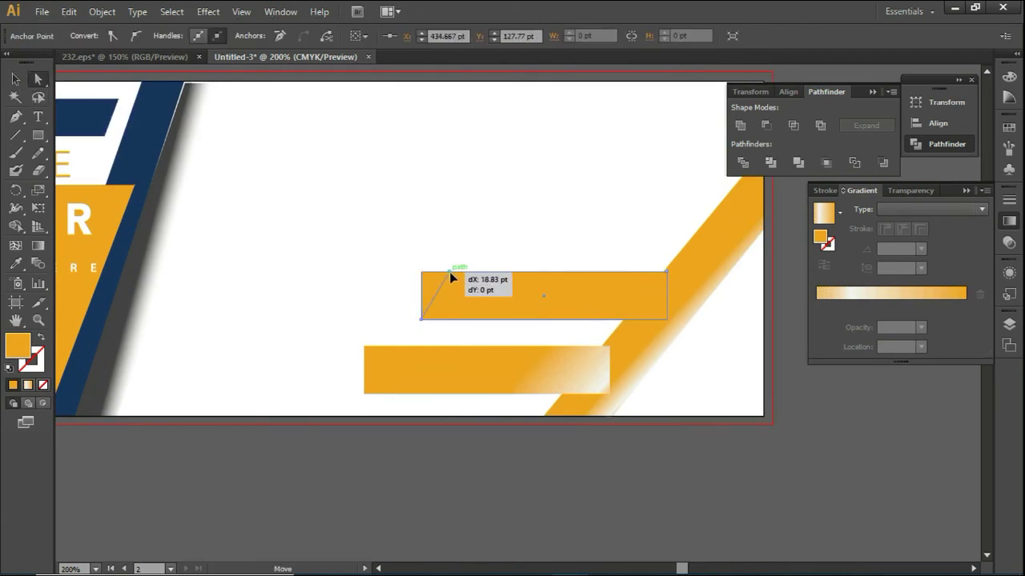
left_click_drag(449, 272, 449, 272)
left_click(410, 374)
left_click_drag(365, 347, 398, 346)
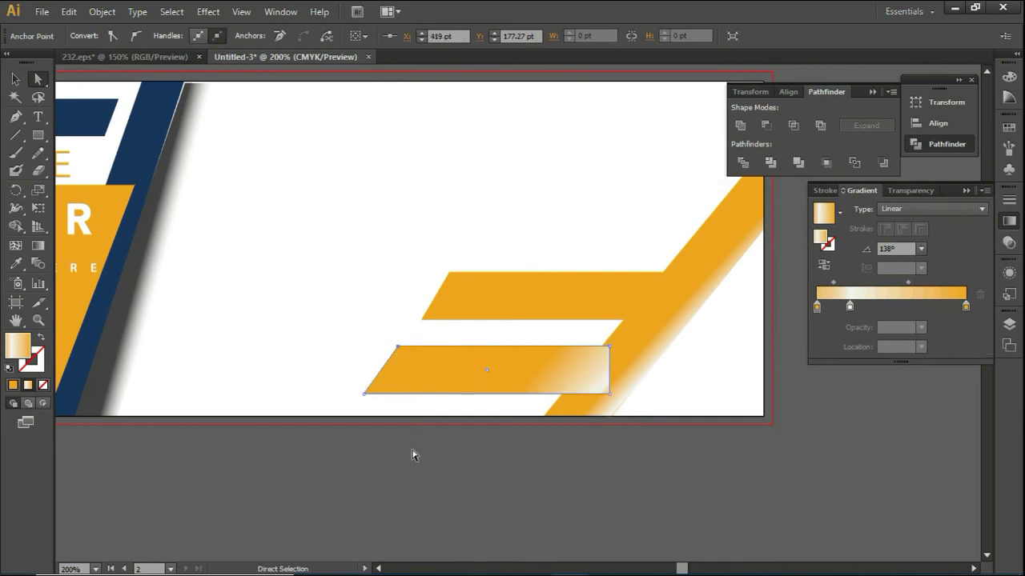
Fill the lower bar solid orange and zoom out to both banners.
left_click(96, 239)
key("v")
left_click(313, 490)
key("ctrl+1")
Move the spare URL and heading text onto the lower banner.
left_click_drag(312, 490, 468, 429)
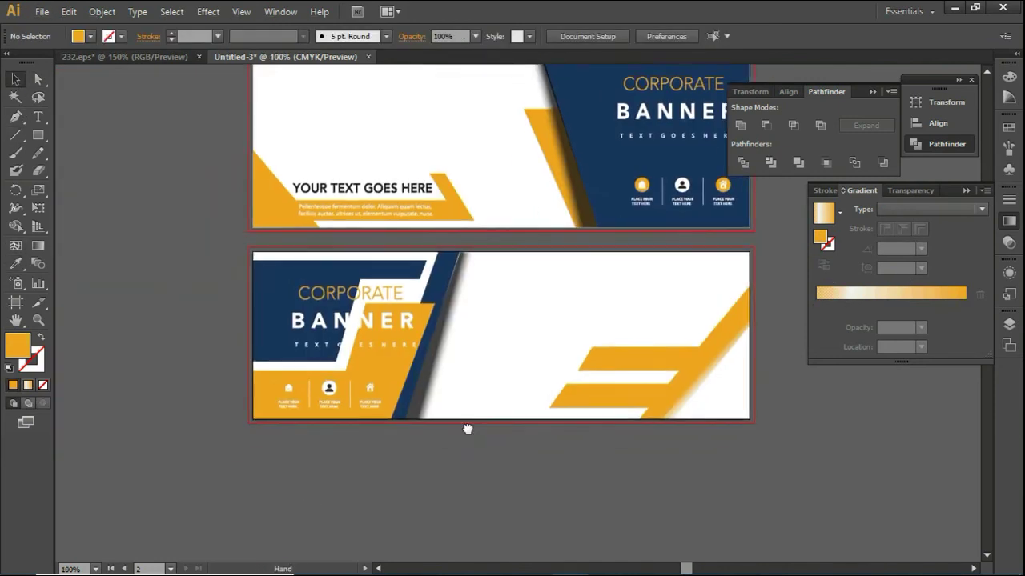
key("ctrl+equal")
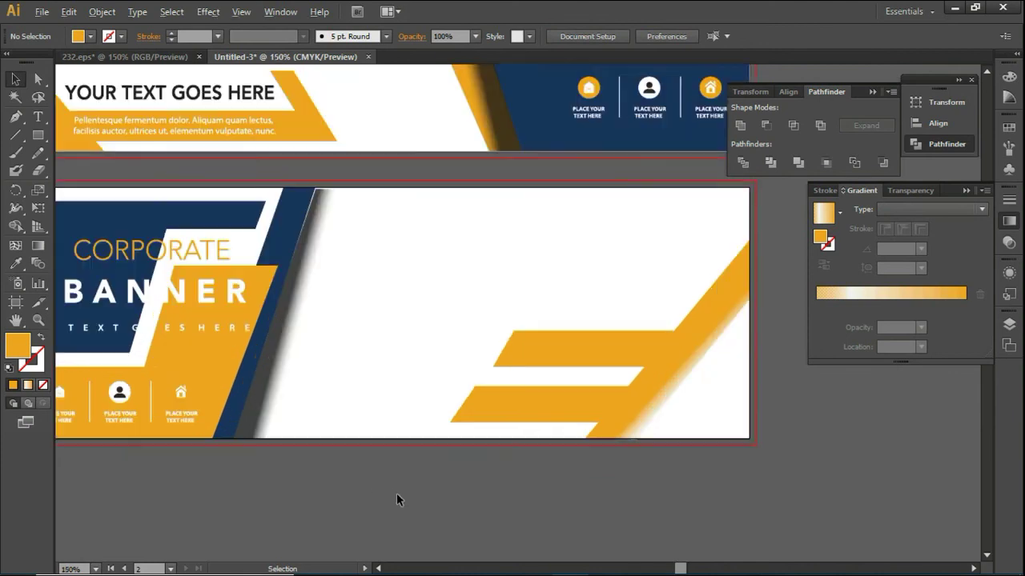
key("ctrl+minus")
left_click_drag(393, 433, 369, 424)
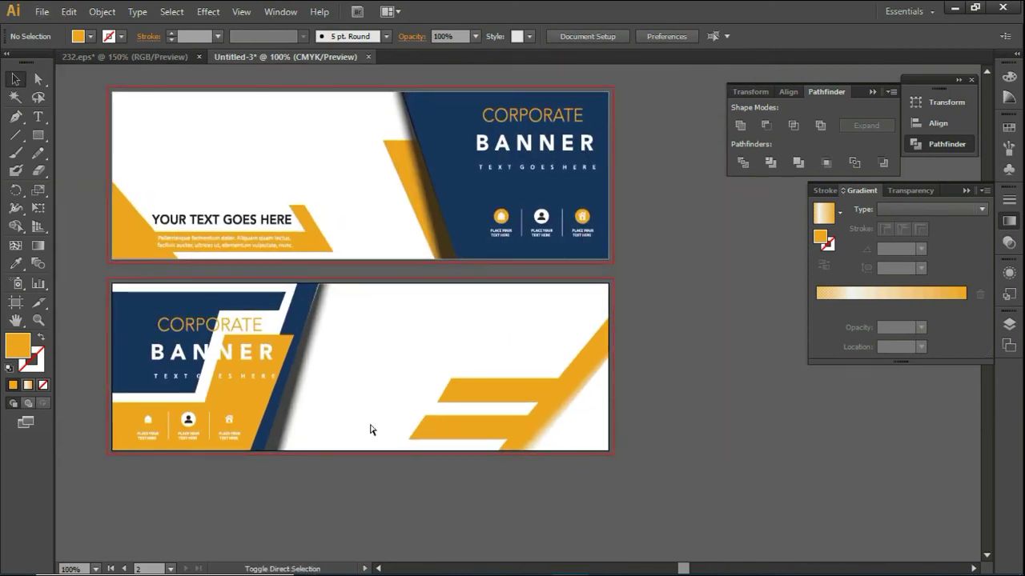
scroll(370, 429, "right", 2)
double_click(580, 417)
left_click(65, 75)
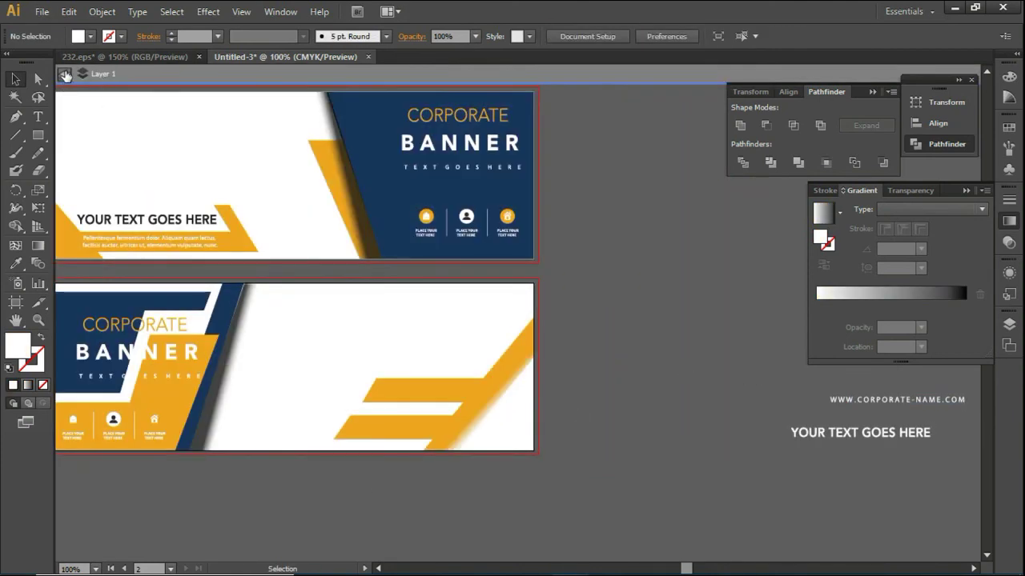
left_click_drag(906, 408, 437, 393)
Bring the text in front of the orange bars, then resize and position it.
key("ctrl+plus")
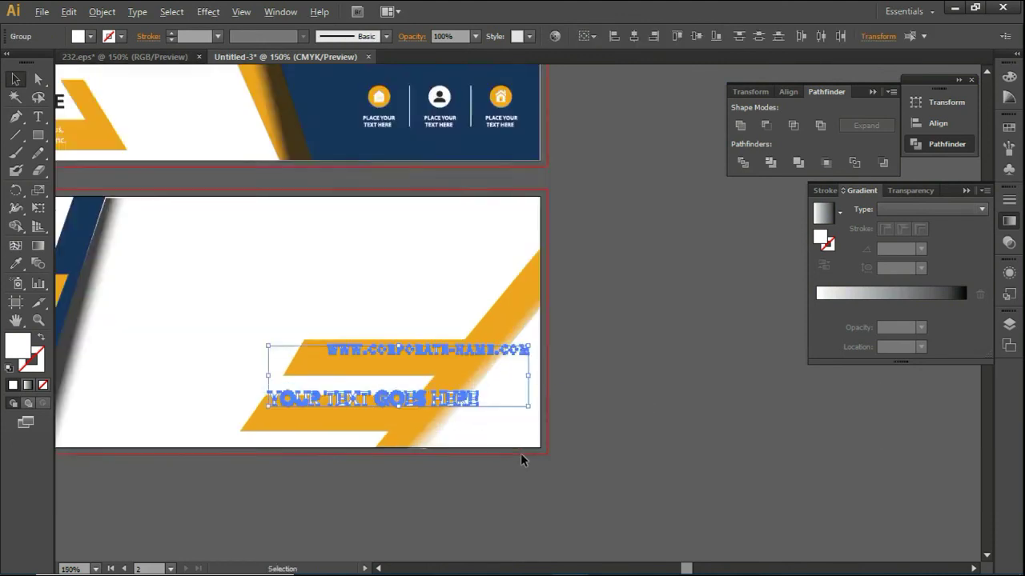
key("ctrl+plus")
right_click(485, 424)
left_click(633, 406)
left_click_drag(446, 430, 430, 446)
left_click_drag(577, 453, 579, 455)
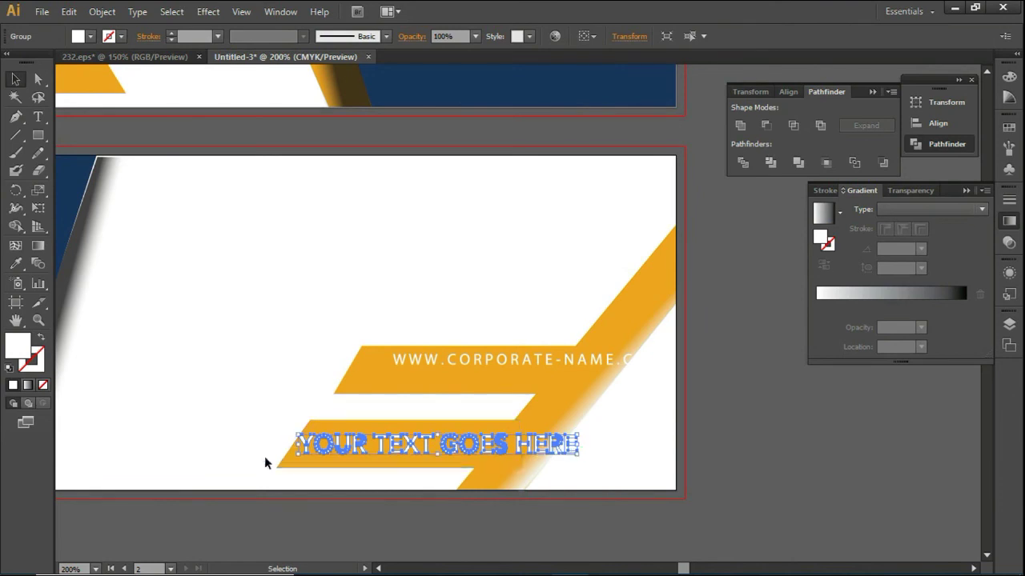
left_click_drag(365, 452, 343, 452)
Widen the lower orange bar leftward and slide YOUR TEXT GOES HERE along it.
left_click(272, 440)
left_click_drag(277, 443, 212, 445)
double_click(419, 454)
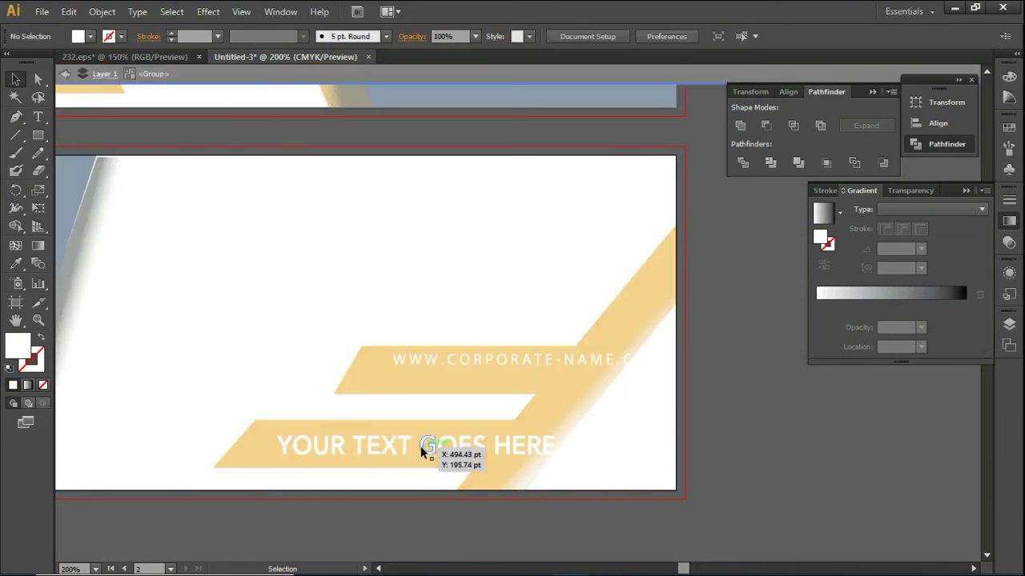
left_click(64, 76)
left_click(471, 455)
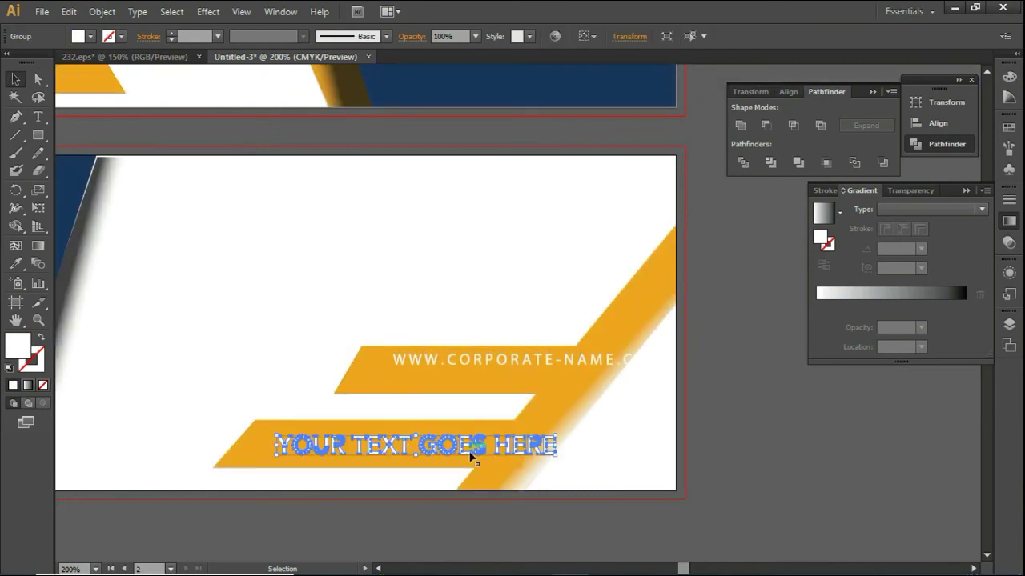
left_click_drag(499, 449, 479, 443)
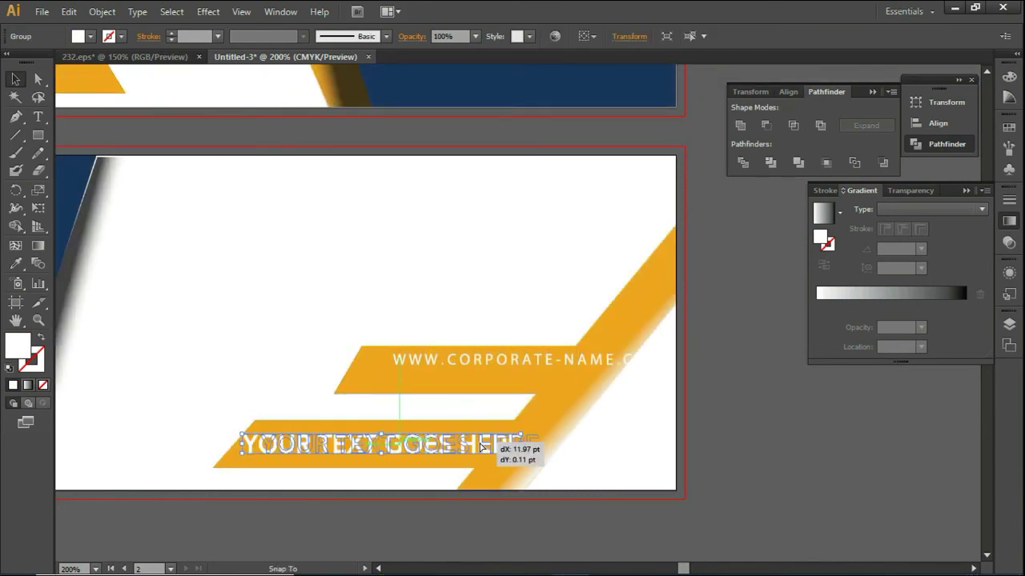
left_click(439, 537)
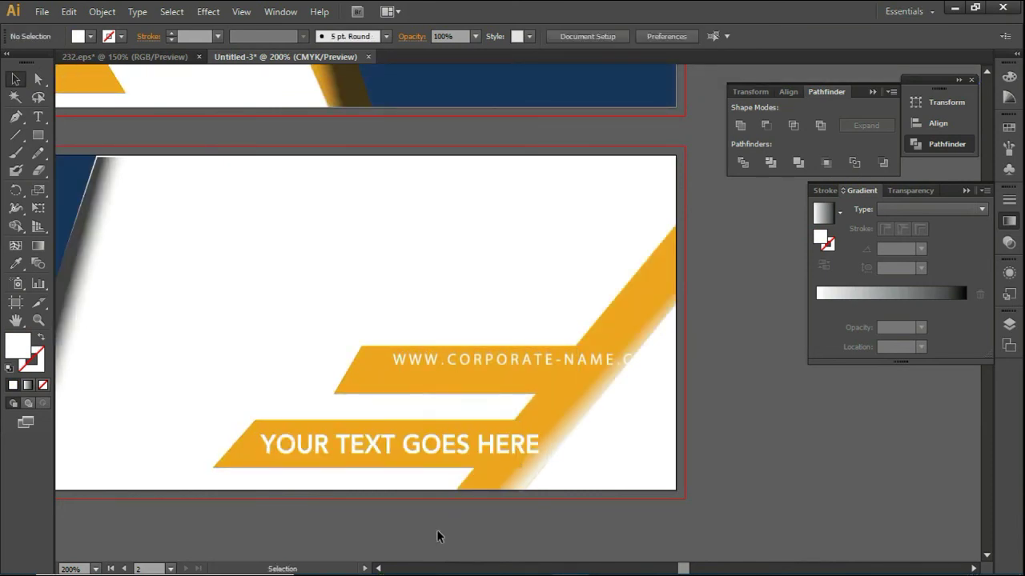
left_click(241, 458)
left_click_drag(212, 445, 183, 446)
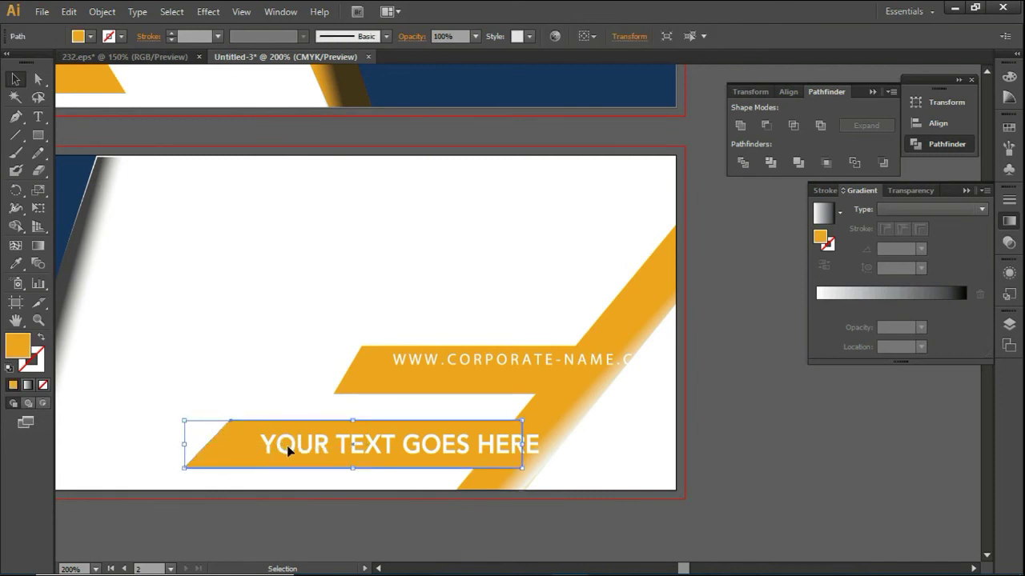
left_click_drag(287, 445, 263, 446)
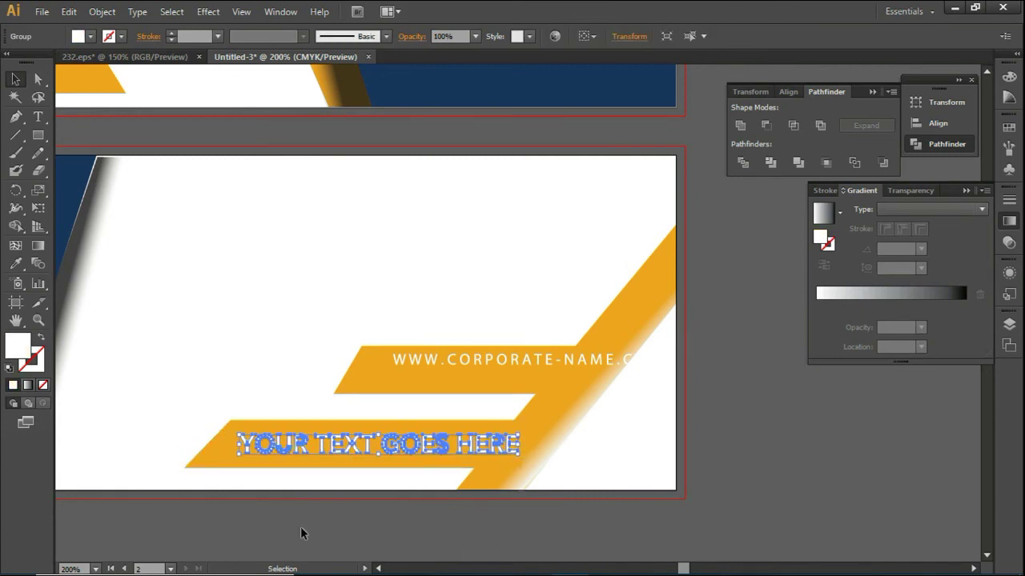
left_click(351, 373)
left_click_drag(332, 370, 266, 370)
left_click_drag(422, 346, 423, 353)
left_click_drag(605, 359, 522, 374)
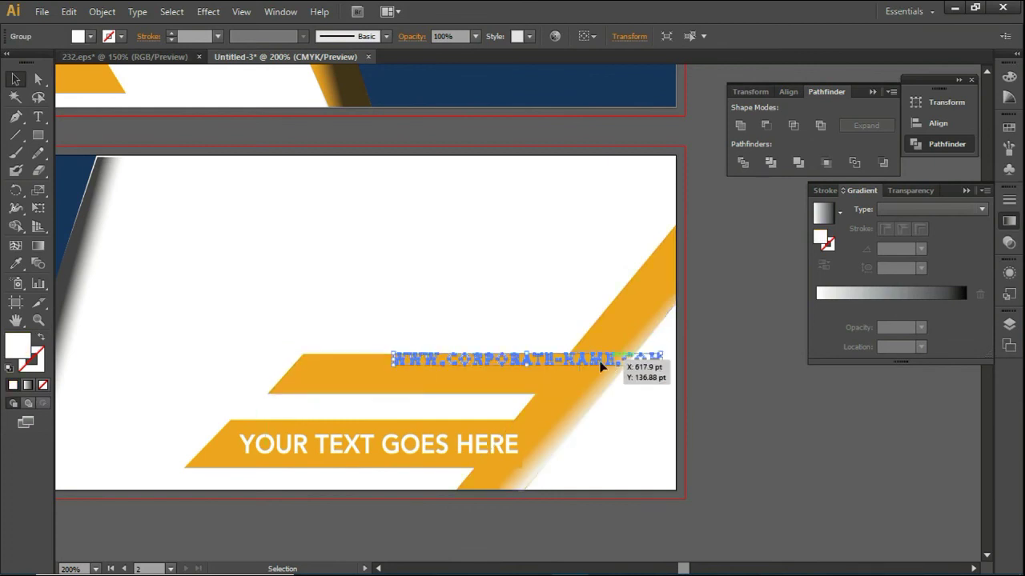
left_click(538, 531)
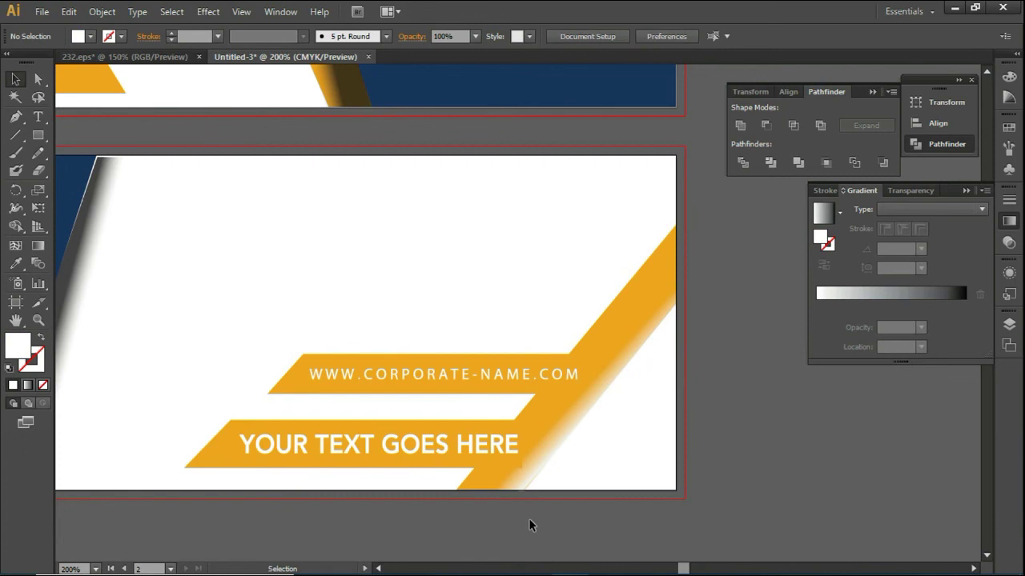
scroll(529, 525, "down", 1, "alt")
scroll(529, 525, "down", 1, "alt")
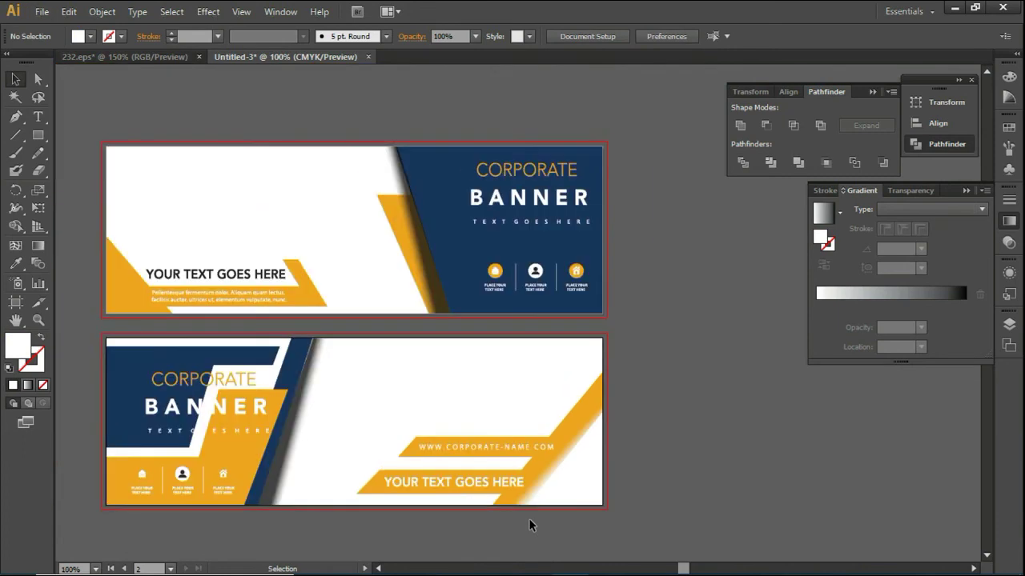
Fill the YOUR TEXT GOES HERE bar with the banner's navy using the eyedropper.
left_click(364, 490)
key("i")
left_click(448, 240)
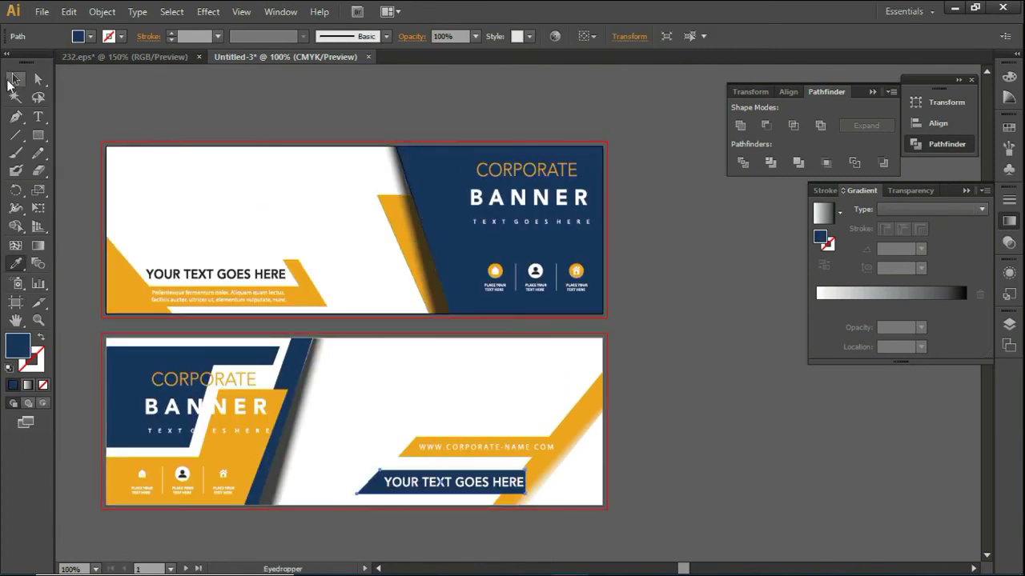
left_click(10, 80)
left_click(754, 335)
Send the lower banner's navy bar behind the orange stripe.
scroll(634, 466, "up", 1, "alt")
scroll(550, 528, "up", 1, "alt")
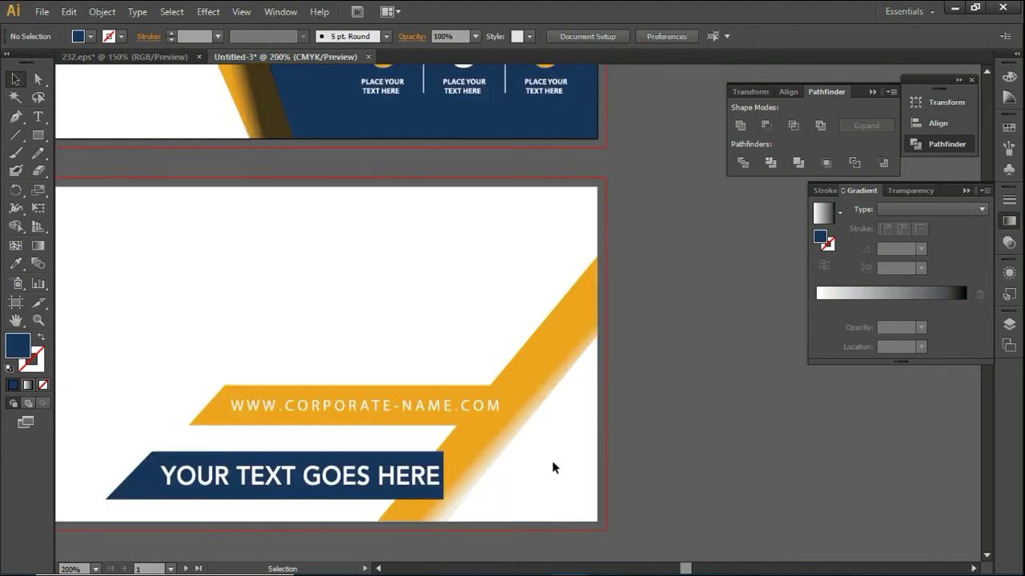
left_click_drag(552, 467, 615, 454)
left_click(393, 498)
right_click(393, 498)
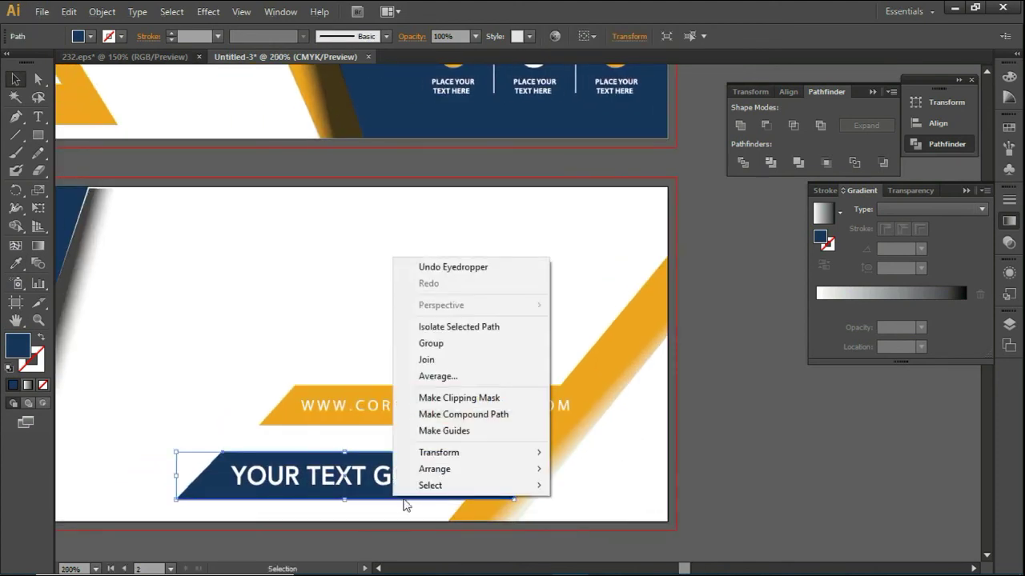
left_click(642, 524)
left_click(750, 455)
Frame both banners in the window, then minimize Illustrator to the desktop.
scroll(777, 437, "down", 1, "alt")
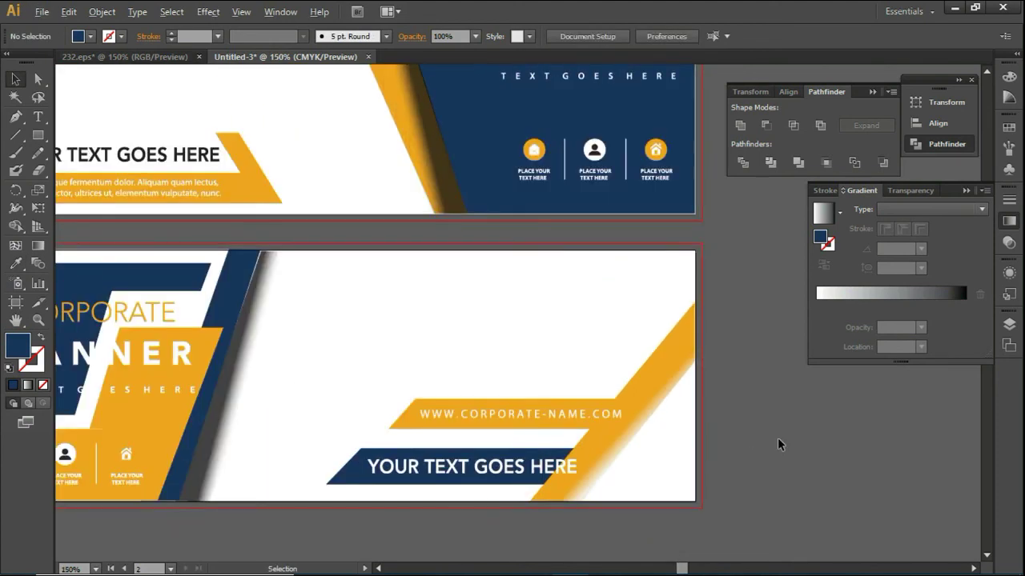
scroll(769, 437, "down", 1, "alt")
left_click_drag(542, 382, 508, 390)
scroll(507, 390, "down", 1)
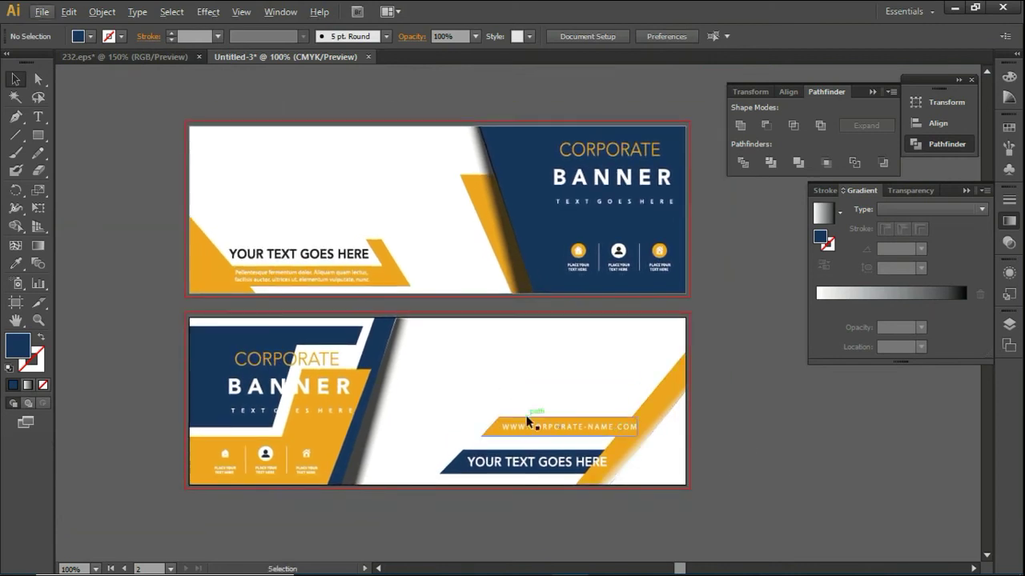
scroll(453, 416, "down", 1, "alt")
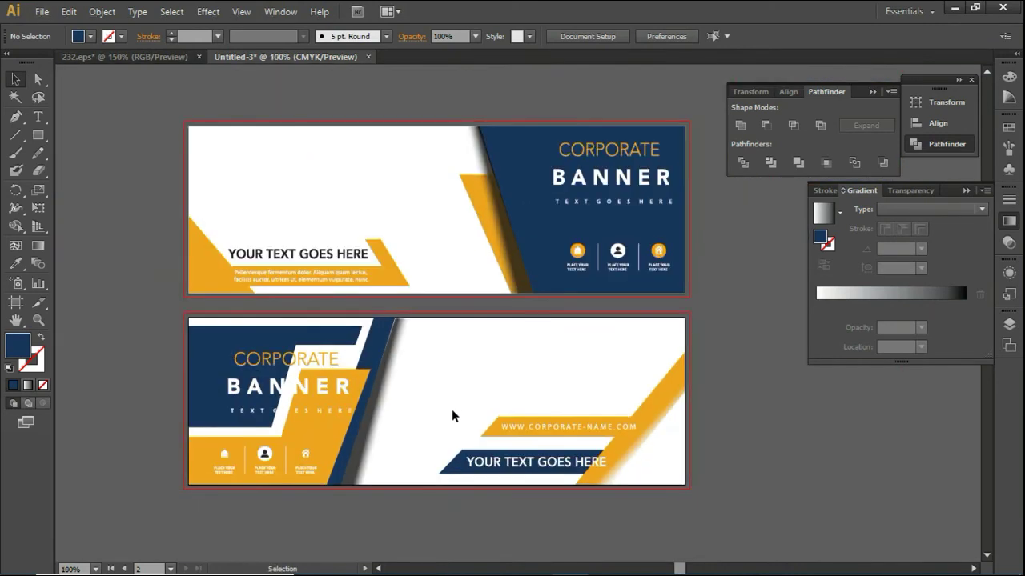
left_click(954, 8)
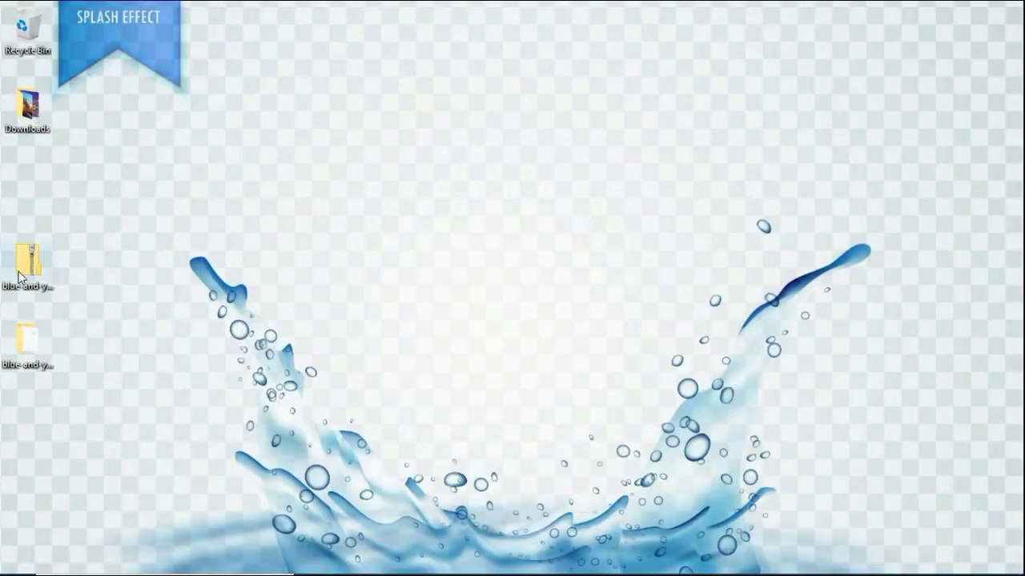
Drag the Empire State Building photo from Downloads into the Illustrator banner document.
double_click(29, 115)
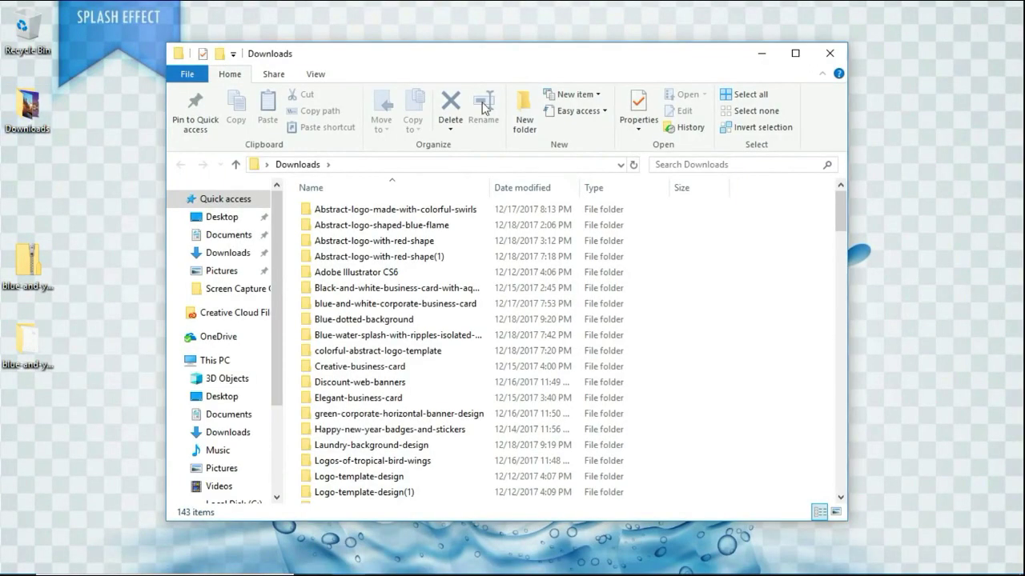
left_click(795, 53)
scroll(425, 258, "down", 6)
scroll(430, 276, "down", 4)
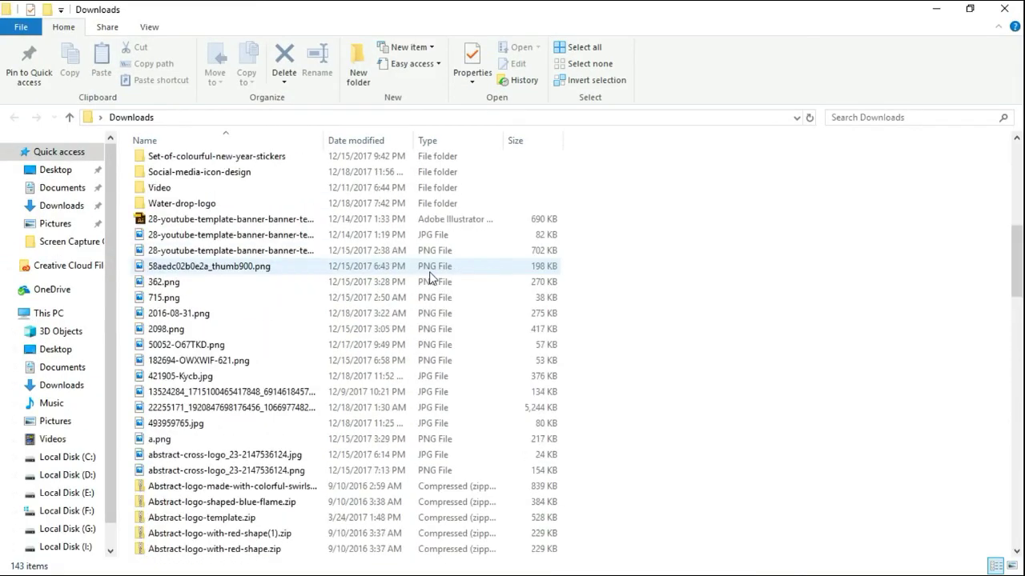
scroll(430, 276, "down", 5)
scroll(428, 281, "down", 5)
scroll(425, 285, "down", 4)
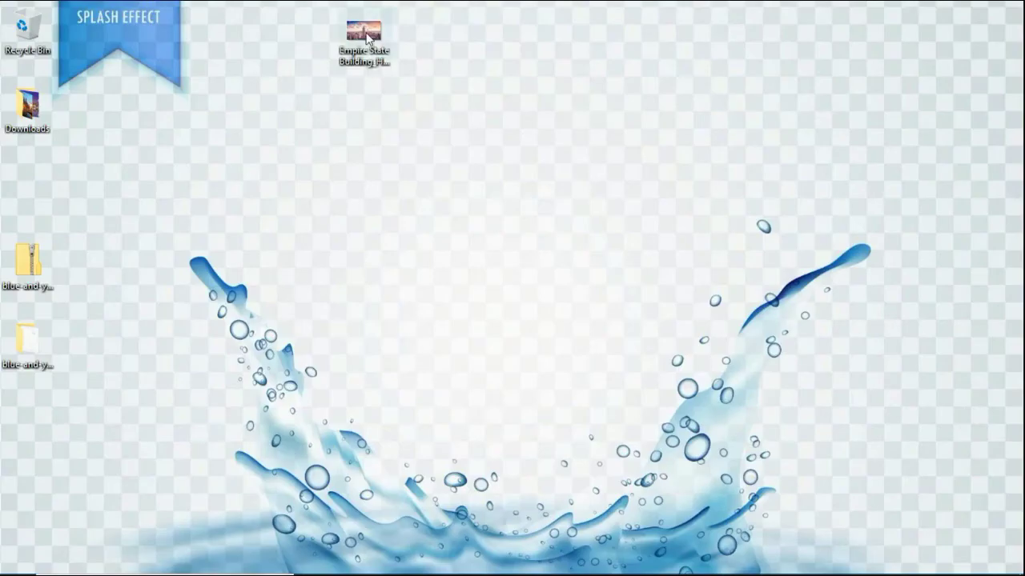
mouse_move(369, 40)
left_mouse_down()
mouse_move(740, 328)
mouse_move(400, 432)
mouse_move(261, 378)
left_mouse_up()
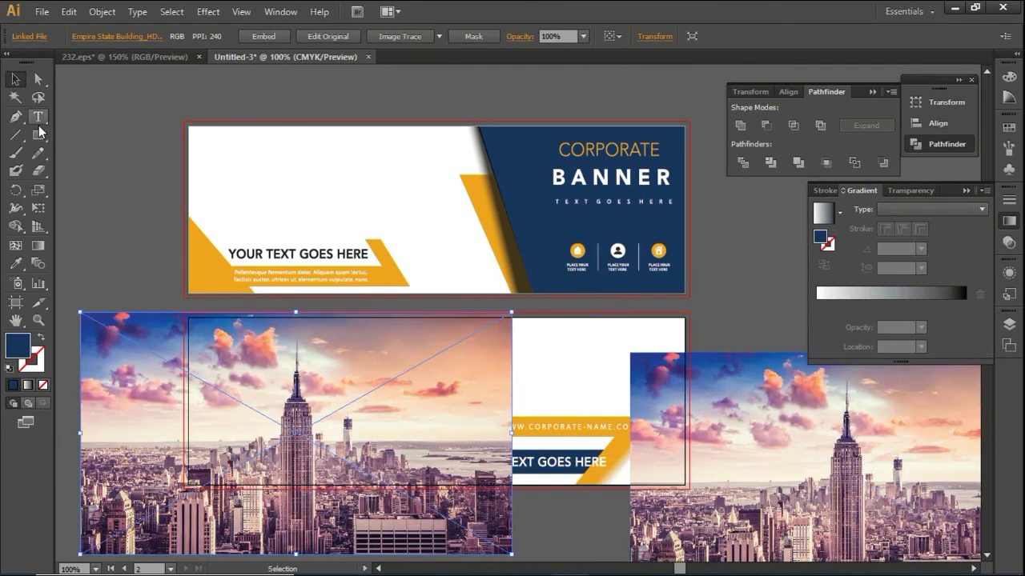
Draw a rectangle over the top banner's left area and group the city photo with it.
left_click_drag(189, 126, 534, 295)
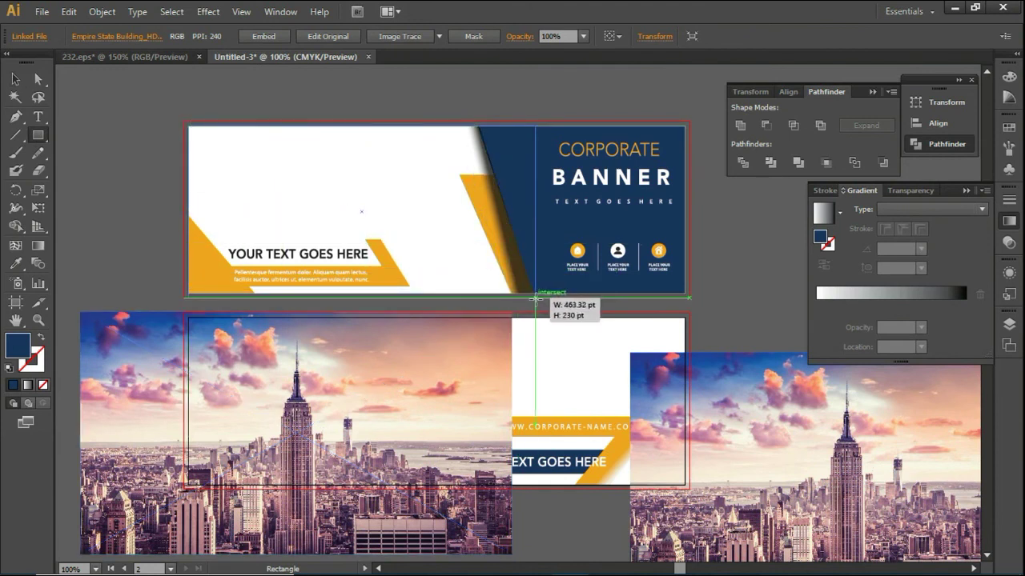
key("v")
mouse_move(245, 425)
left_mouse_down()
mouse_move(290, 312)
mouse_move(288, 277)
mouse_move(284, 300)
left_mouse_up()
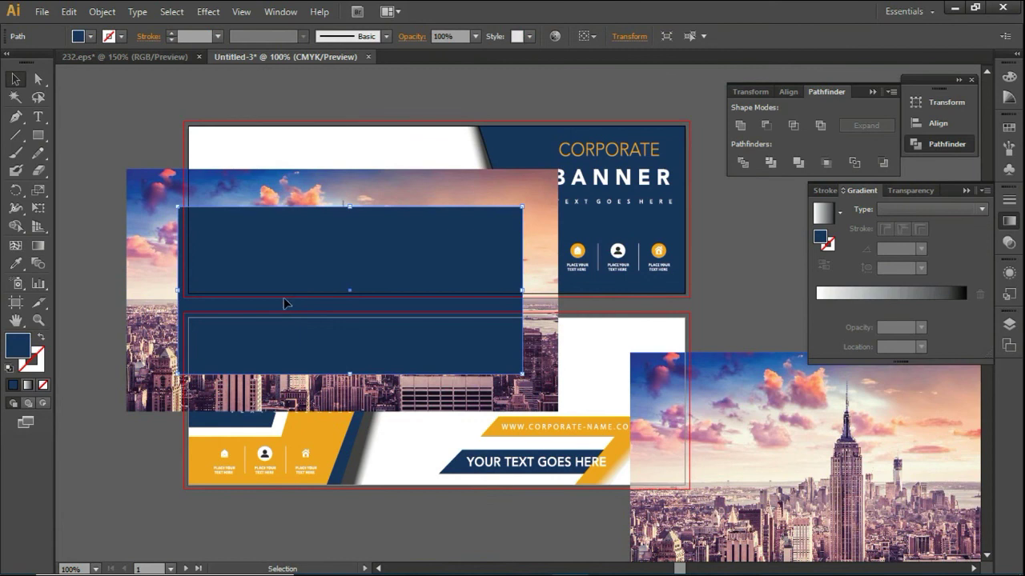
left_click(183, 246, "shift")
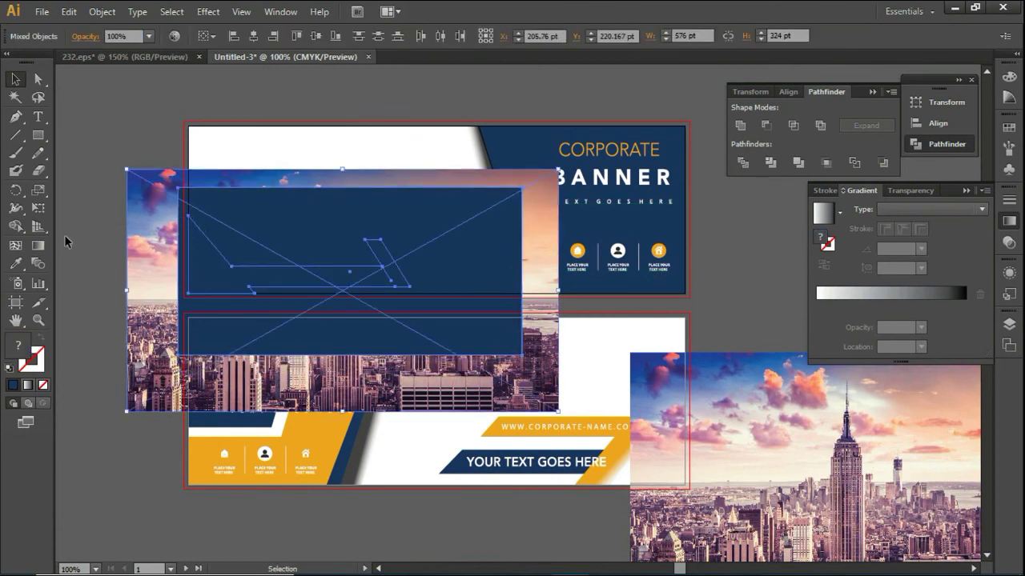
right_click(286, 225)
left_click(309, 293)
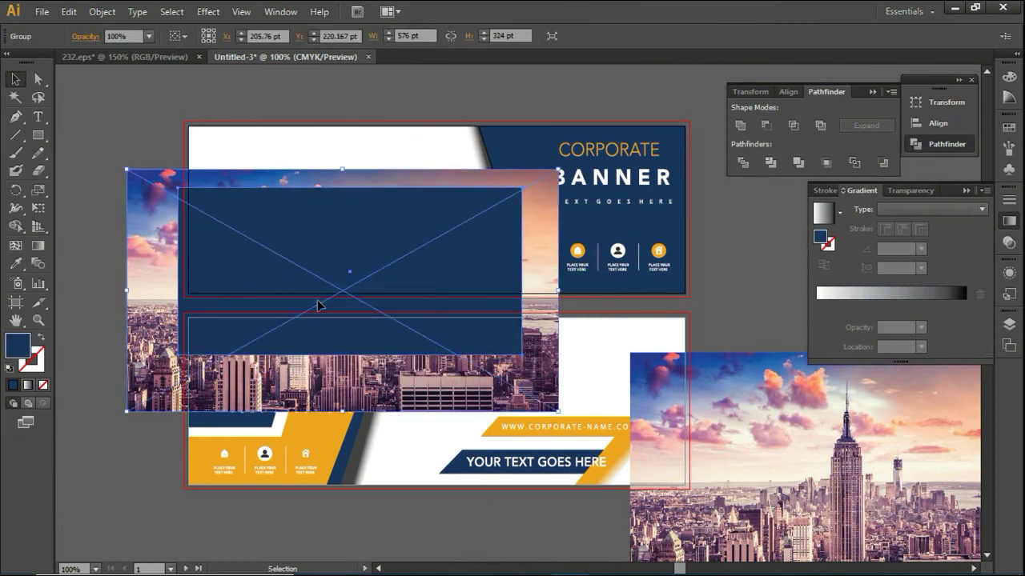
Clip the photo to the rectangle, place it behind the top banner's shapes, and move the spare copy aside.
right_click(207, 243)
left_click(257, 331)
left_click_drag(301, 286, 313, 215)
right_click(313, 215)
mouse_move(355, 341)
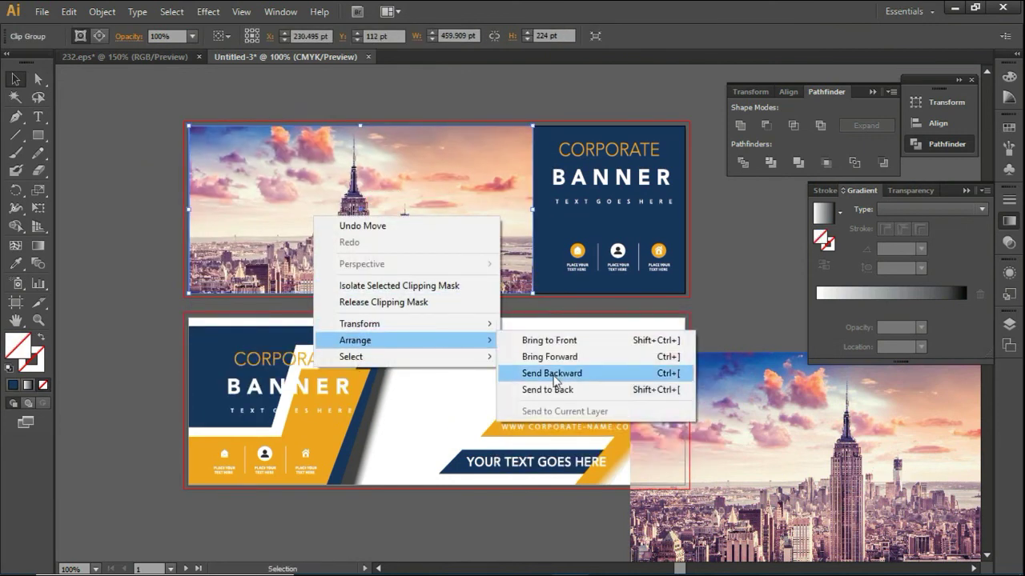
left_click(555, 375)
left_click(95, 248)
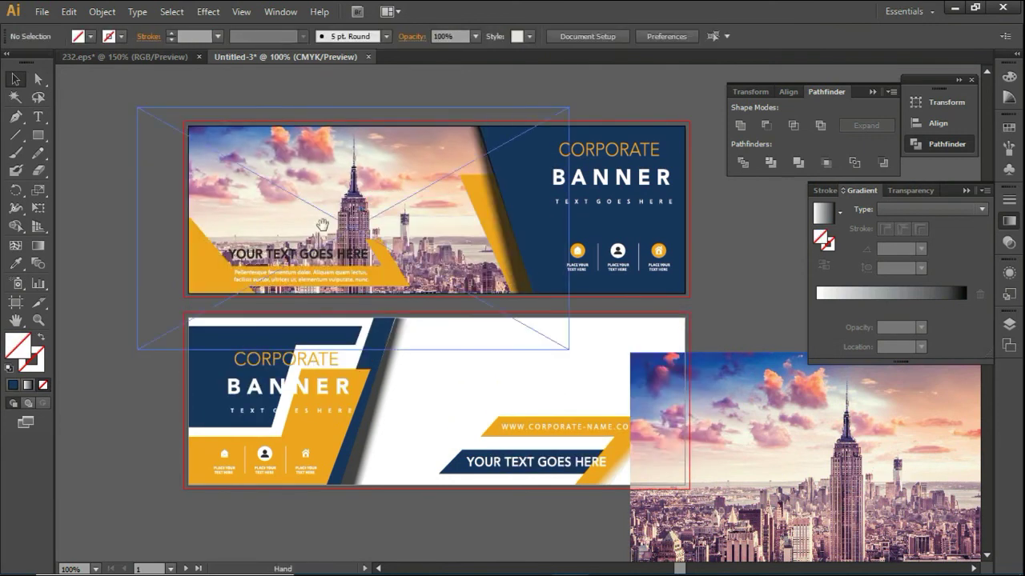
scroll(528, 210, "down", 2)
scroll(529, 210, "right", 2)
mouse_move(655, 345)
left_mouse_down()
mouse_move(667, 441)
mouse_move(737, 458)
left_mouse_up()
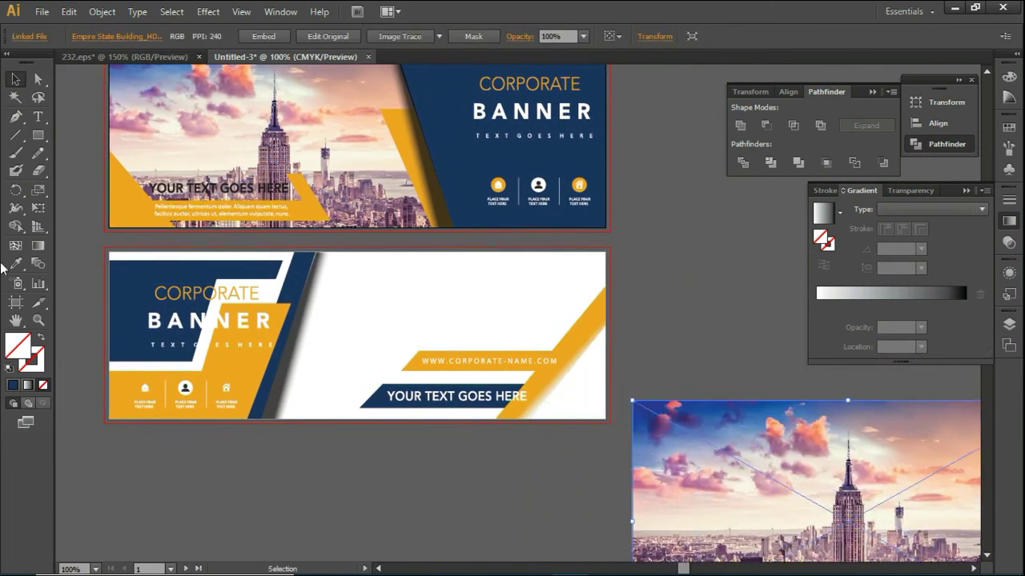
Draw a navy rectangle over the lower banner's right area and clip the photo to it.
left_click(40, 138)
left_click_drag(236, 254, 605, 418)
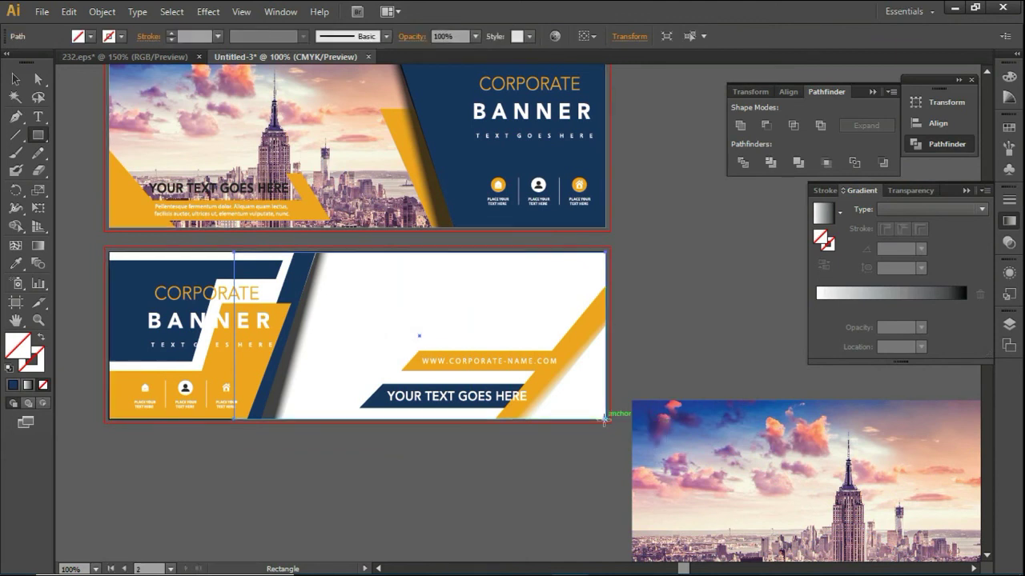
left_click(464, 152)
mouse_move(740, 433)
left_mouse_down()
mouse_move(376, 290)
mouse_move(512, 330)
left_mouse_up()
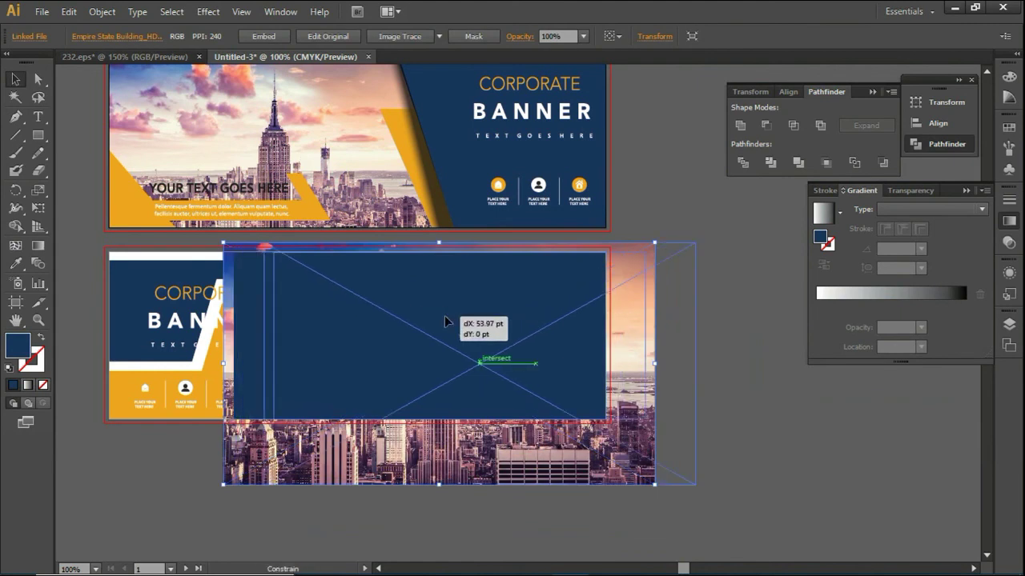
right_click(513, 330)
left_click(587, 423)
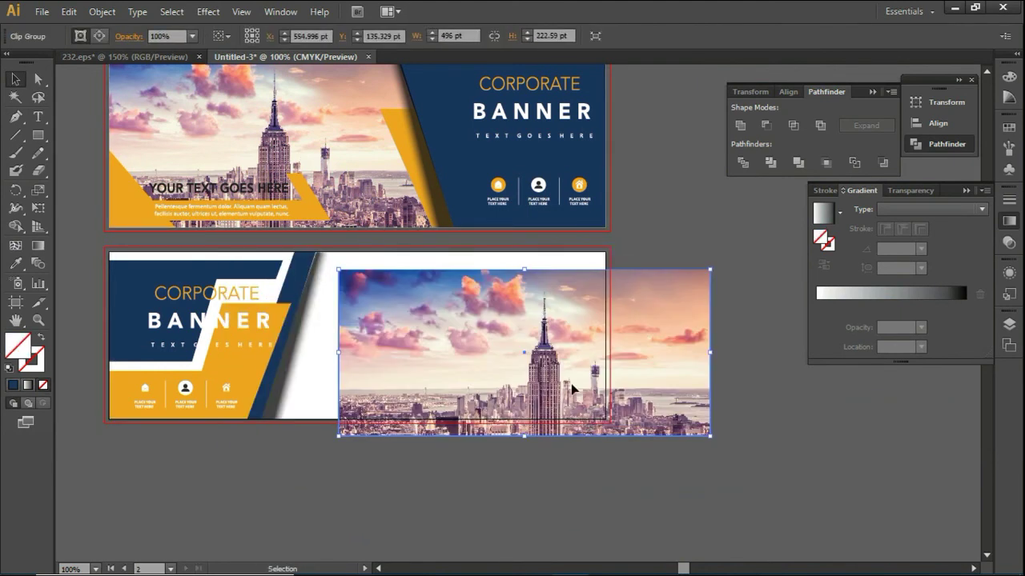
Undo the clip, shift the navy rectangle right and down, and re-clip the photo.
key("ctrl+z")
left_click(584, 407)
left_click_drag(560, 362, 568, 389)
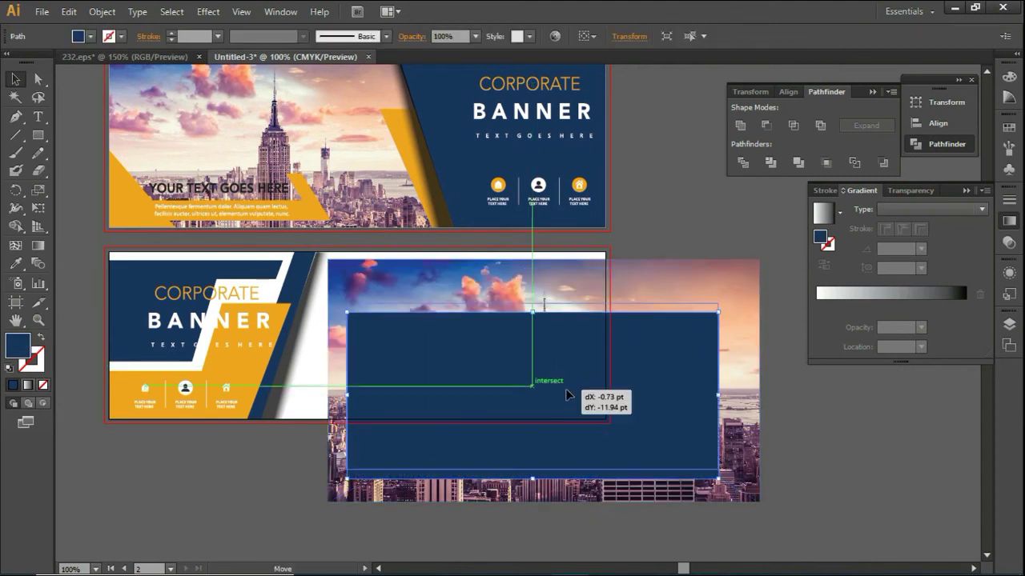
left_click(737, 292, "shift")
right_click(686, 340)
left_click(720, 425)
Fit the clipped photo into the lower banner and send it to the back.
mouse_move(596, 393)
left_mouse_down()
mouse_move(490, 337)
mouse_move(483, 346)
left_mouse_up()
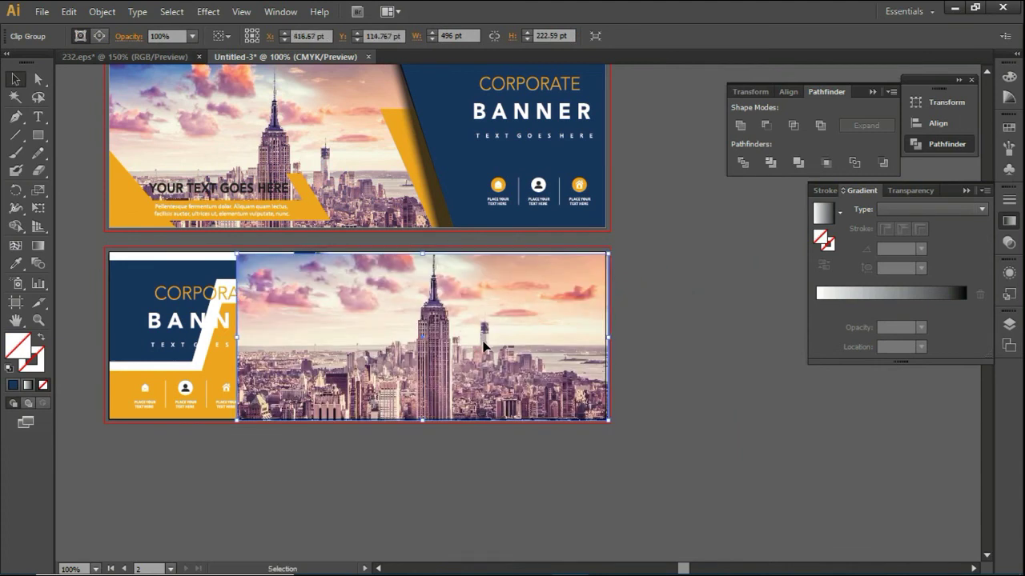
key("Up")
key("Left")
key("Left")
key("Left")
key("Up")
key("Up")
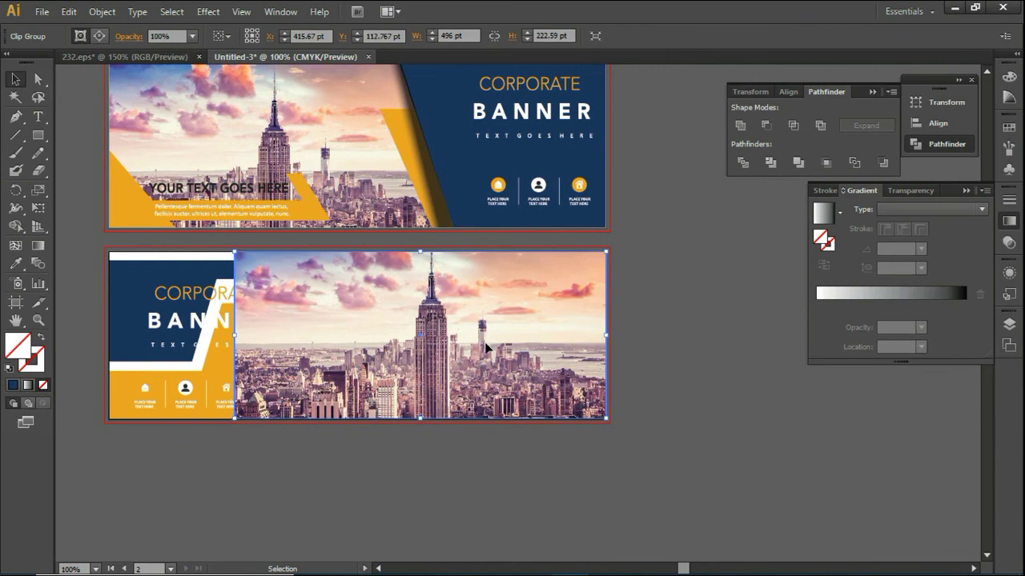
right_click(447, 322)
mouse_move(512, 445)
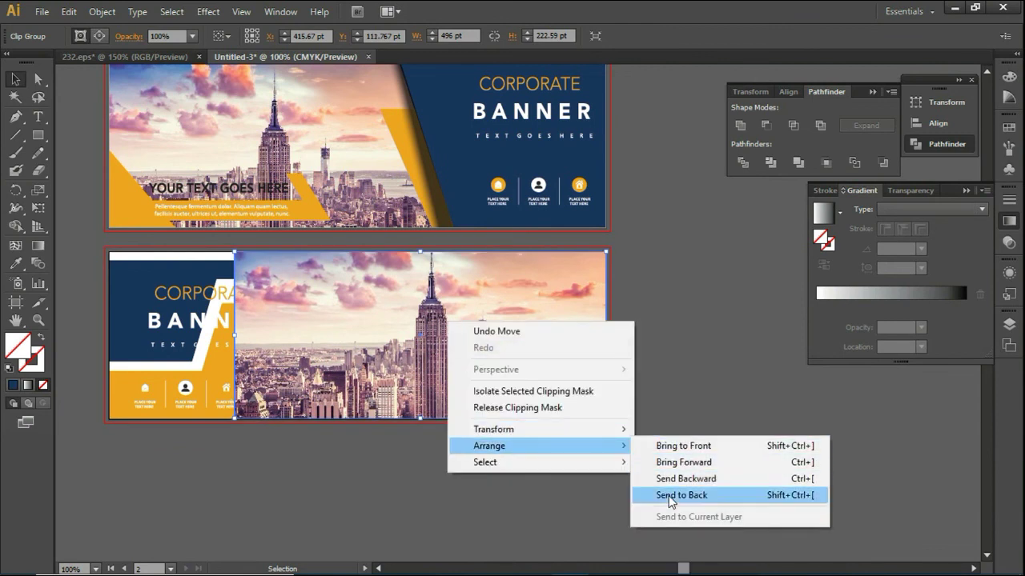
left_click(682, 495)
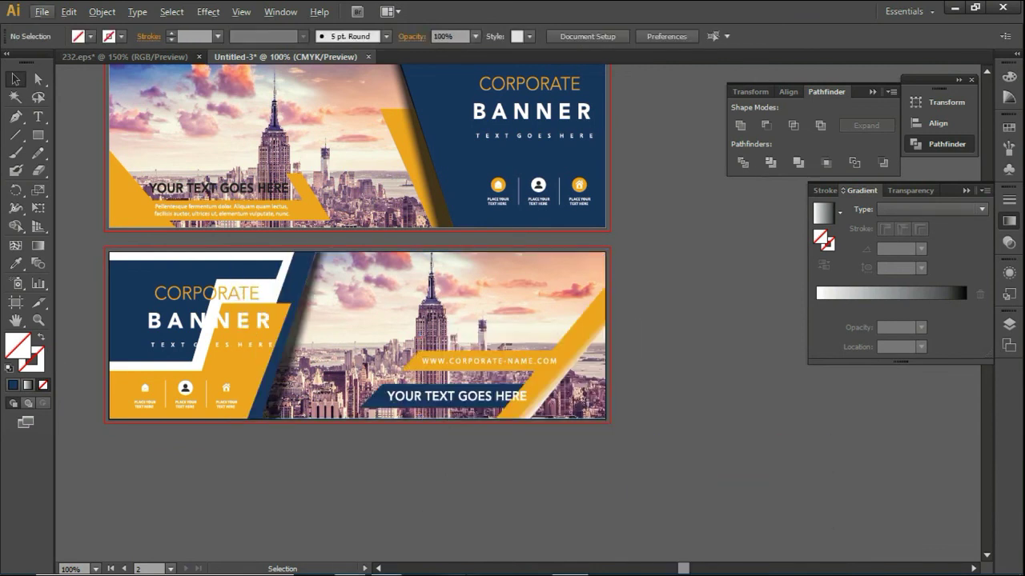
Recentre both banners with Ctrl+1 and close the Pathfinder and Gradient panel groups.
key("ctrl+minus")
key("ctrl+equal")
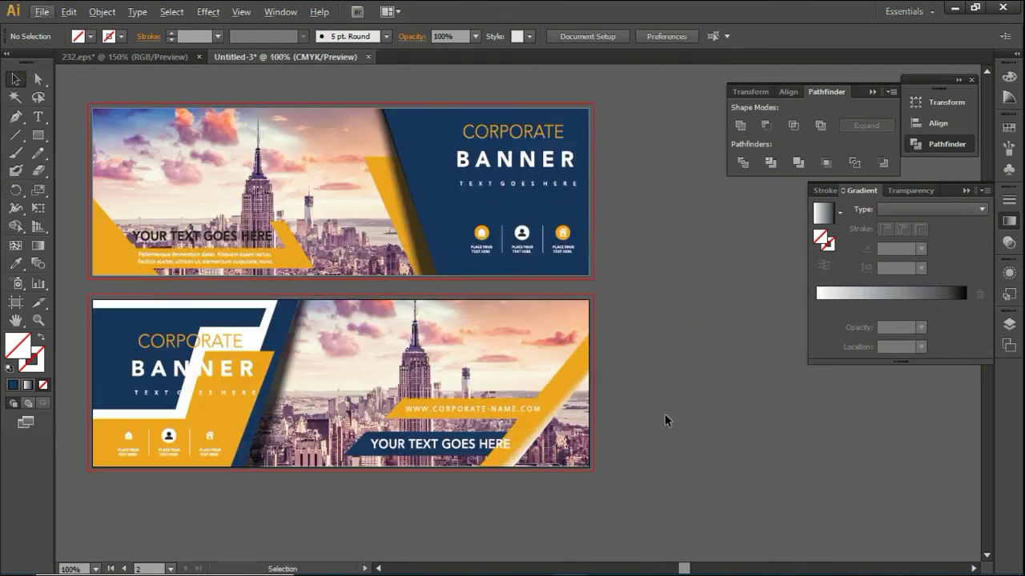
key("ctrl+1")
left_click(871, 91)
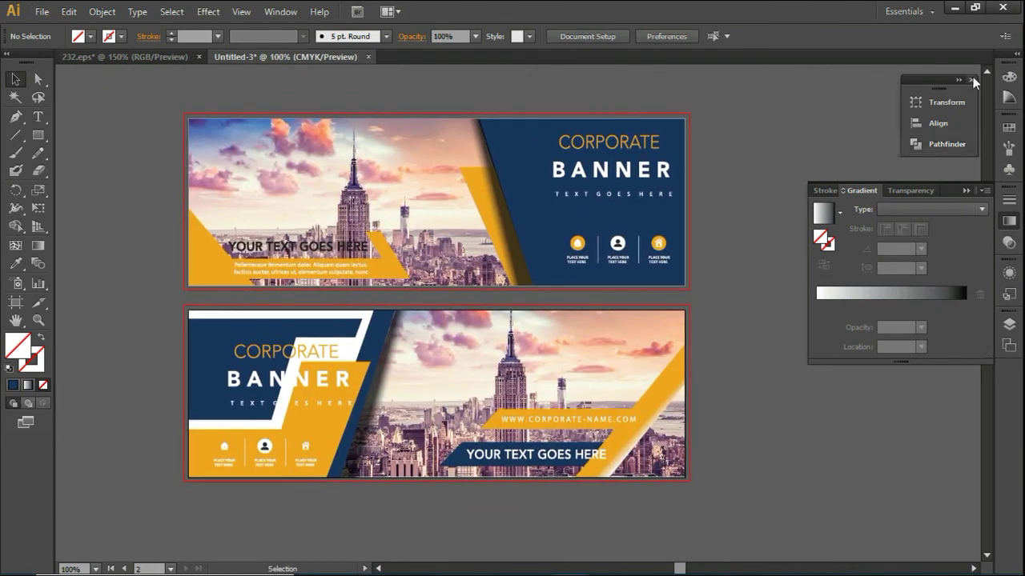
left_click(958, 79)
left_click(967, 190)
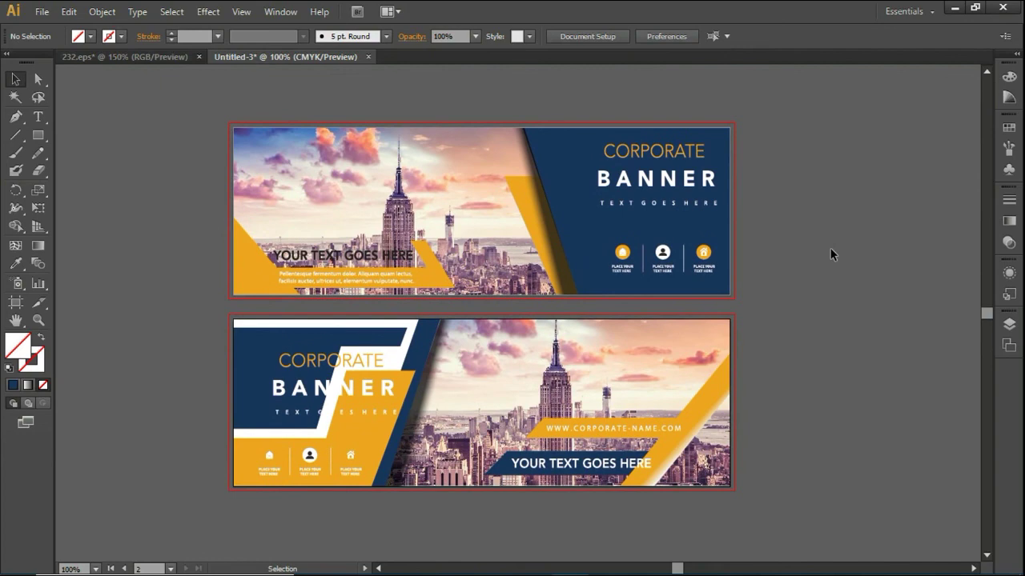